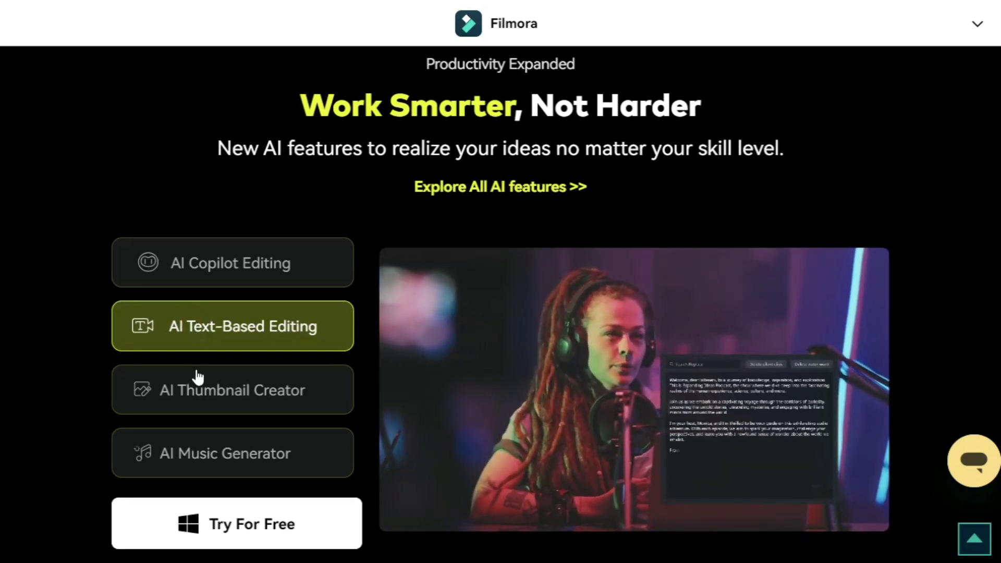
Step: View the Filmora website's previews of AI Thumbnail Creator, AI Music Generator and AI Painting
left_click(196, 393)
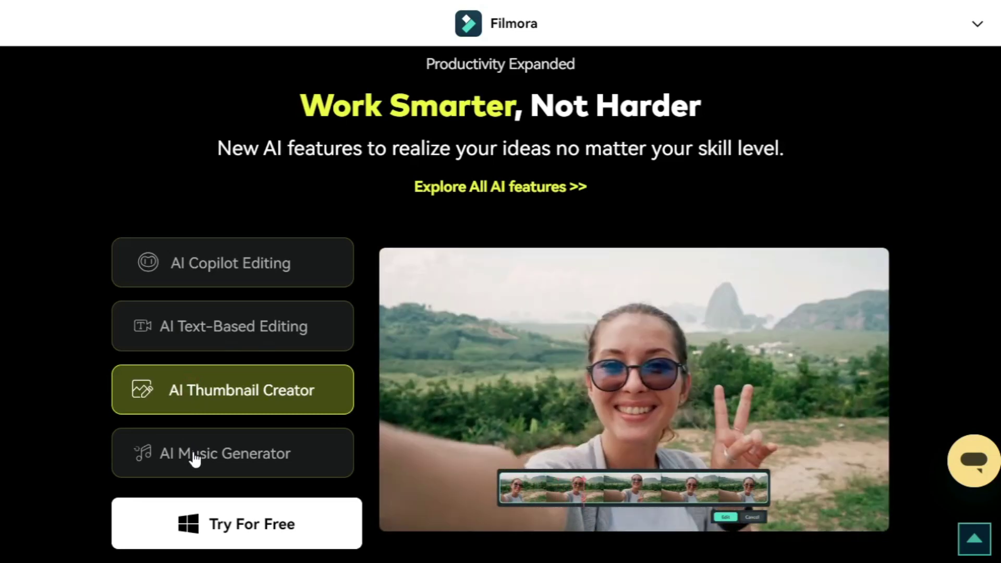
left_click(194, 458)
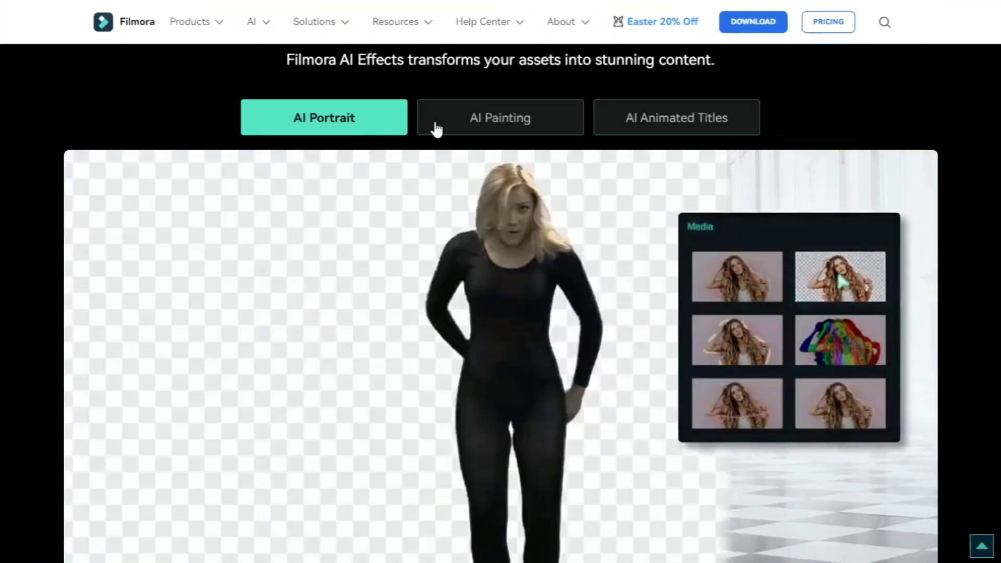
left_click(469, 123)
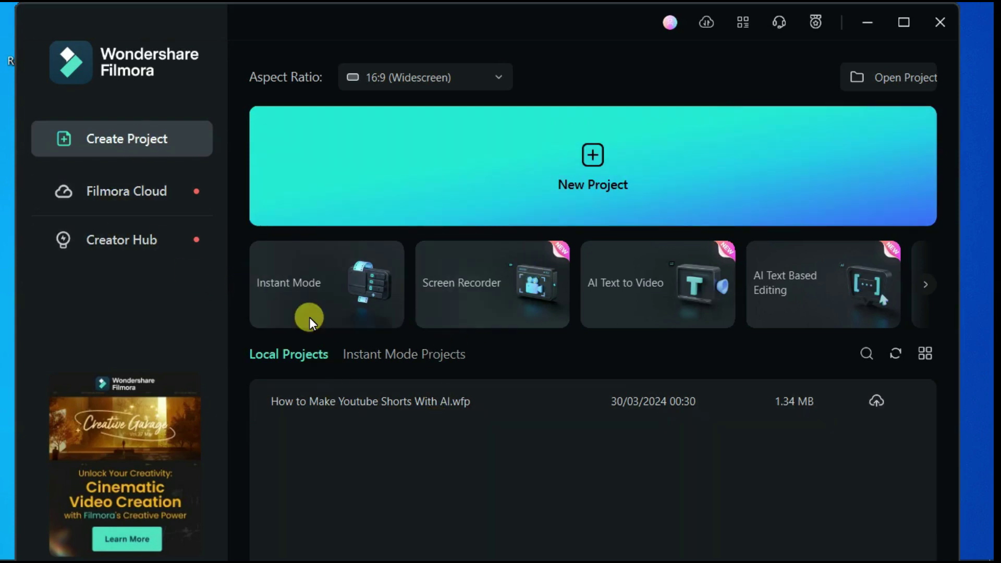
Step: Browse the Instant Mode templates and preview the Modern Camper template
left_click(308, 293)
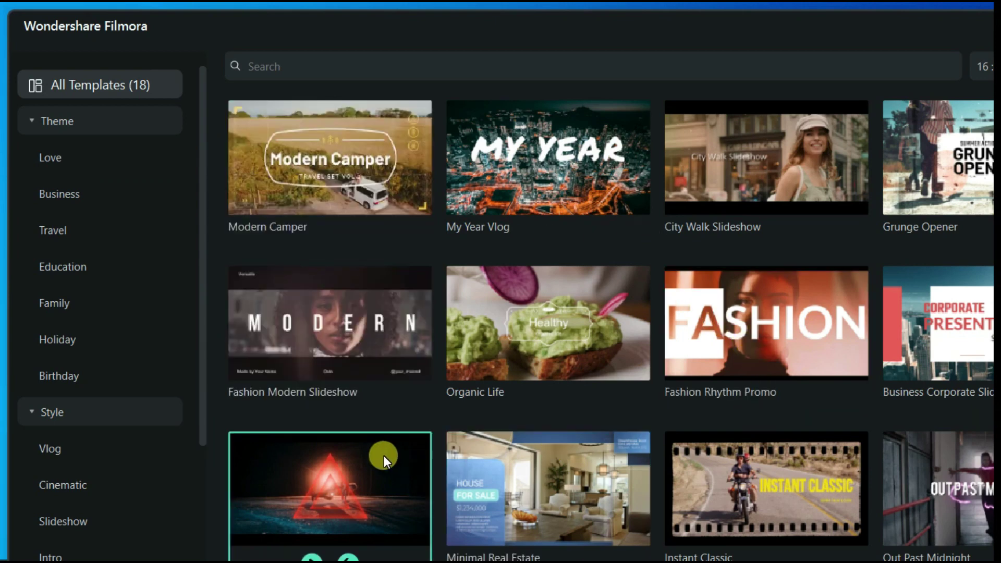
mouse_move(334, 170)
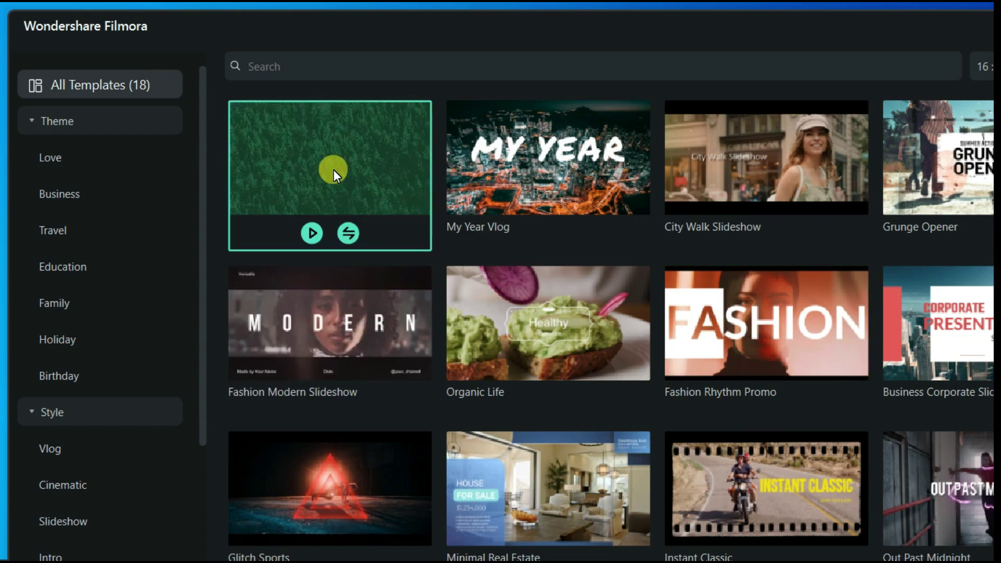
left_click(311, 234)
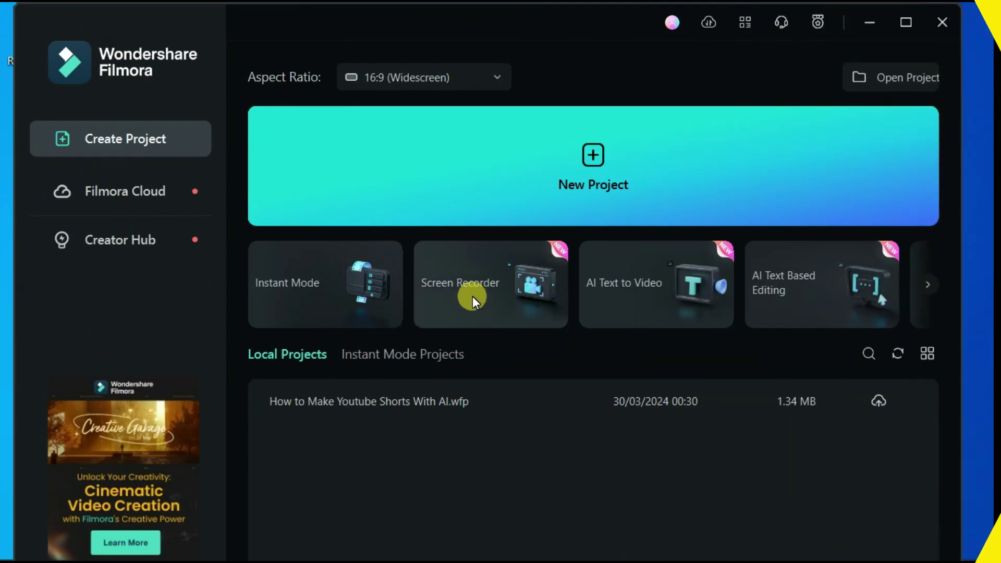
Step: Open the Screen Recorder and review its capture area options
left_click(472, 296)
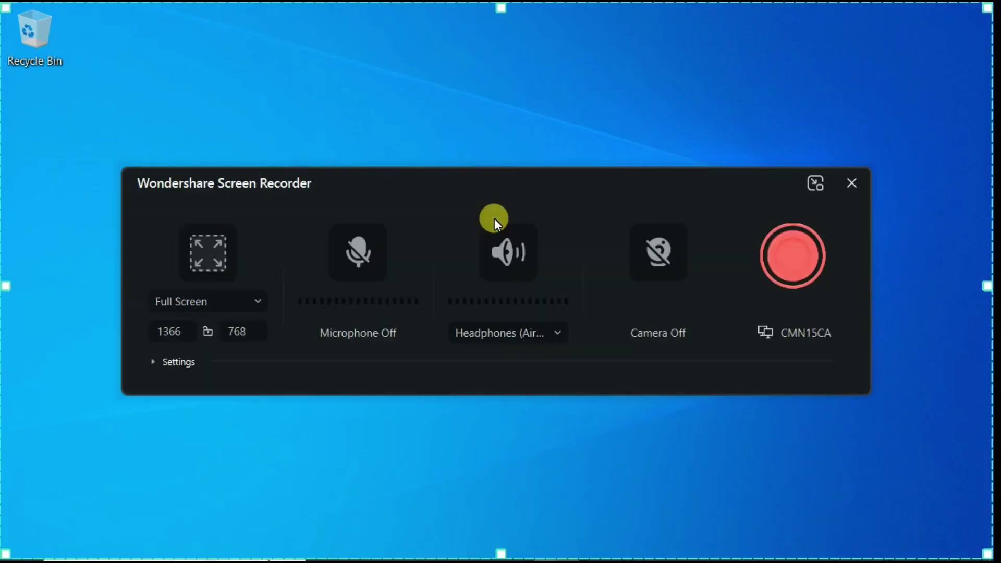
left_click(259, 296)
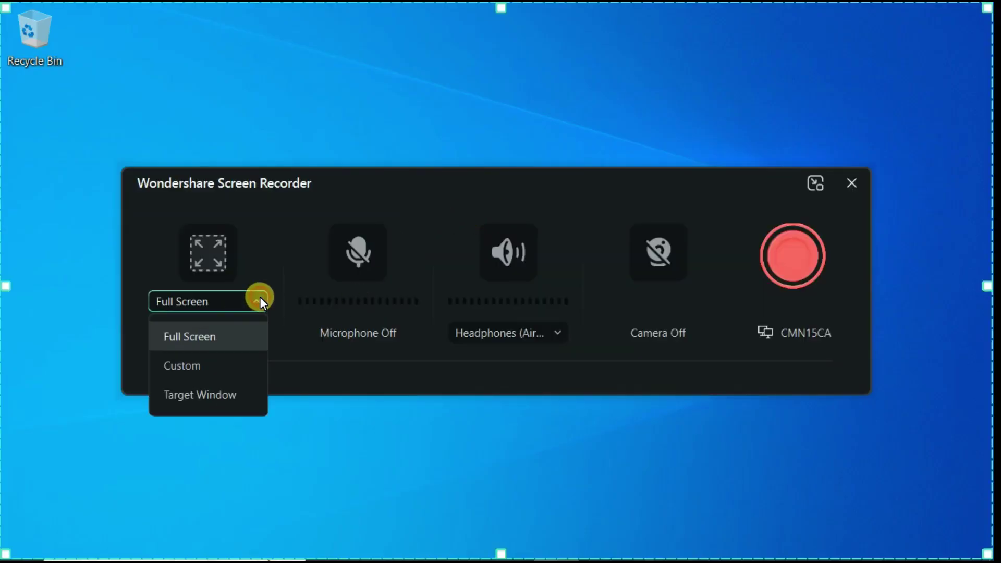
left_click(254, 295)
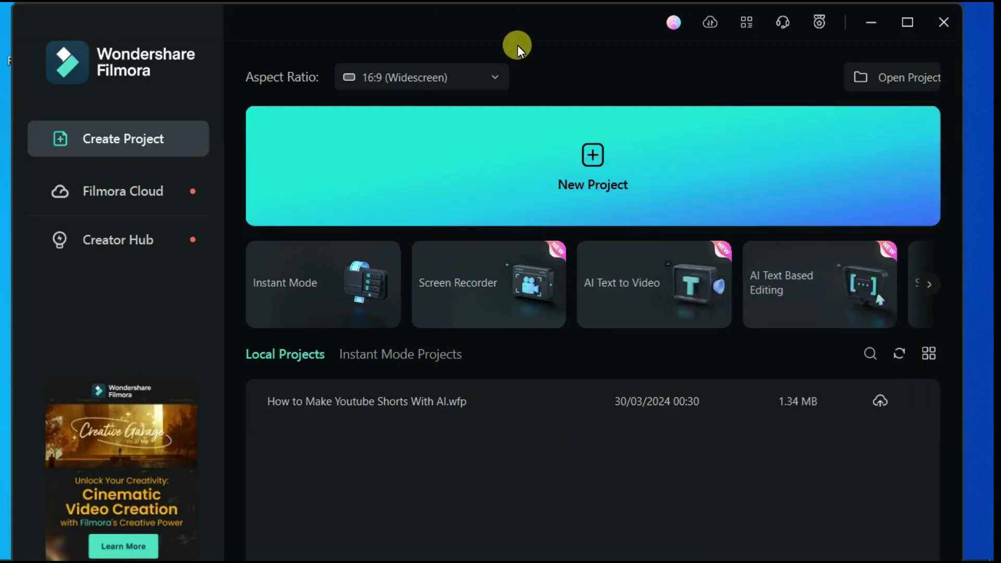
Step: Create a new project with the 16:9 (Widescreen) aspect ratio
left_click(495, 80)
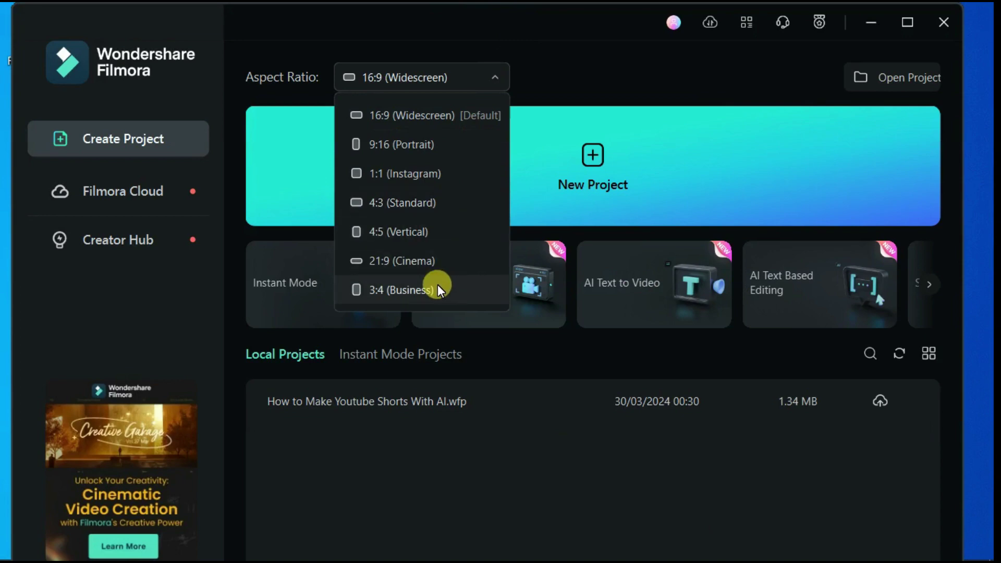
left_click(428, 118)
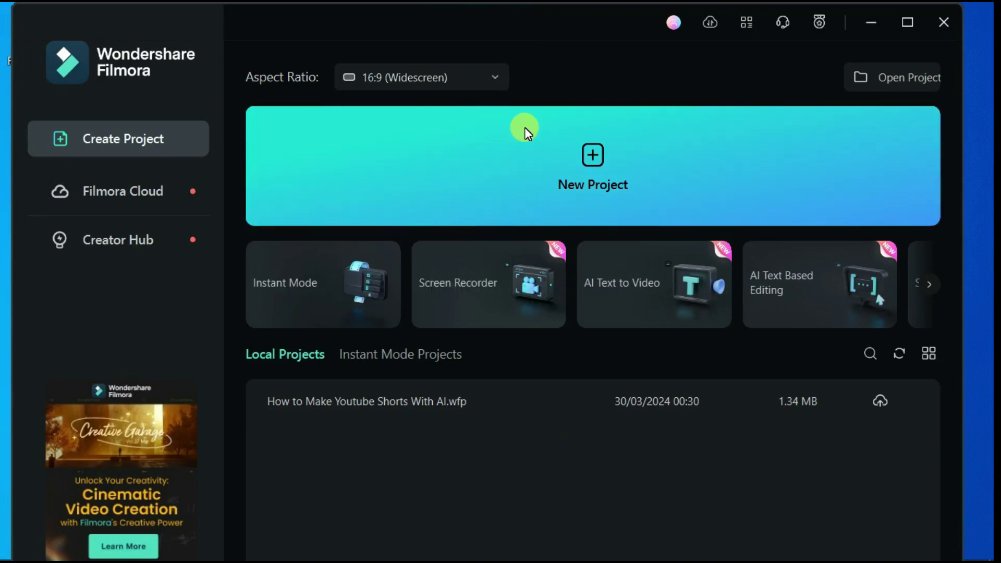
left_click(593, 159)
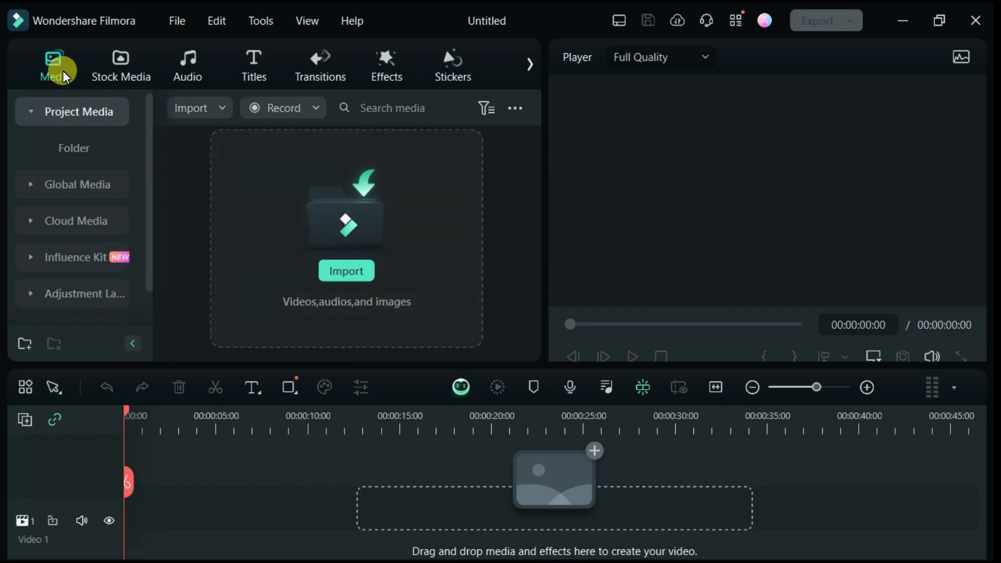
Step: Look through the editor's stock media, audio, titles and transitions libraries, ending at the project media
left_click(120, 65)
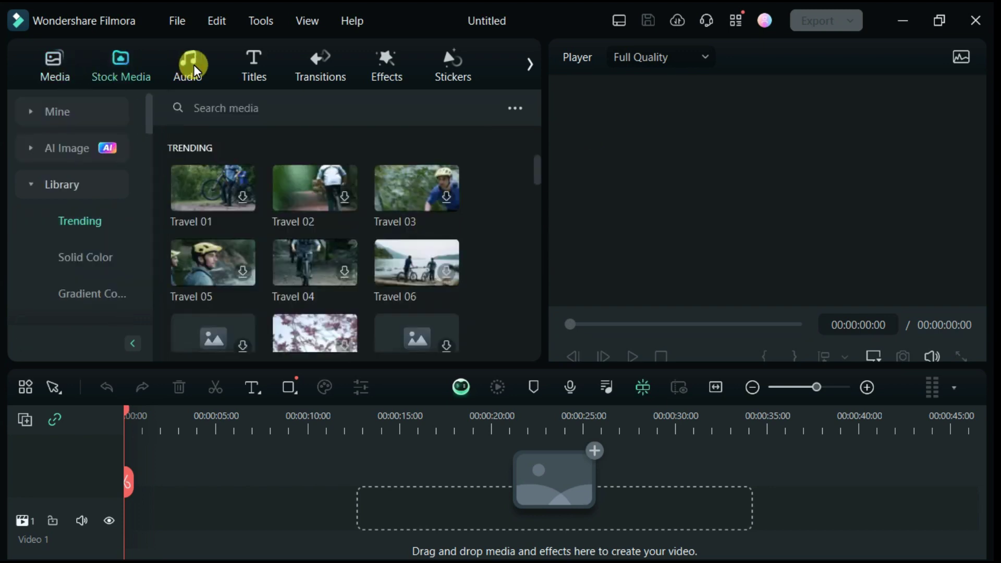
left_click(194, 68)
left_click(257, 64)
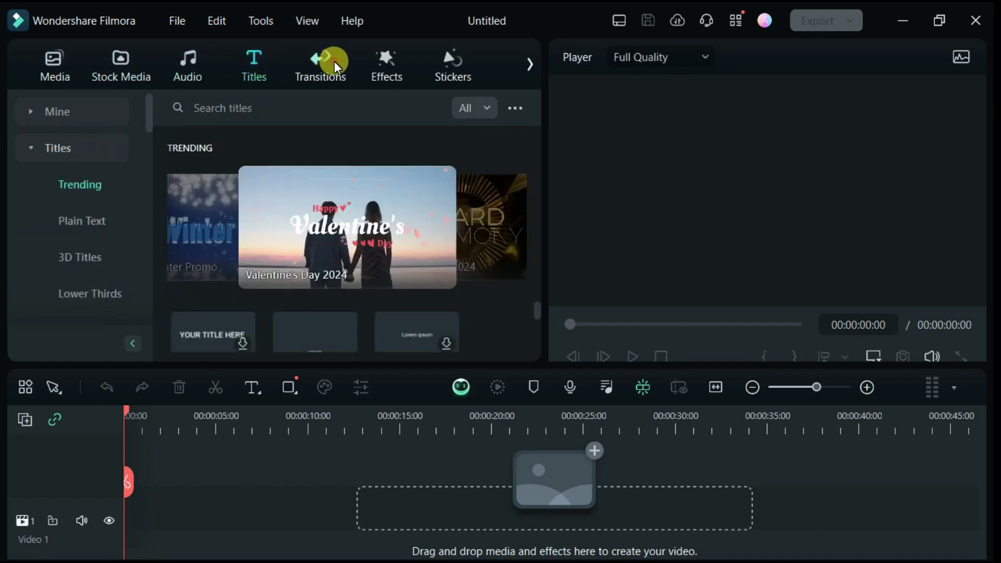
left_click(334, 66)
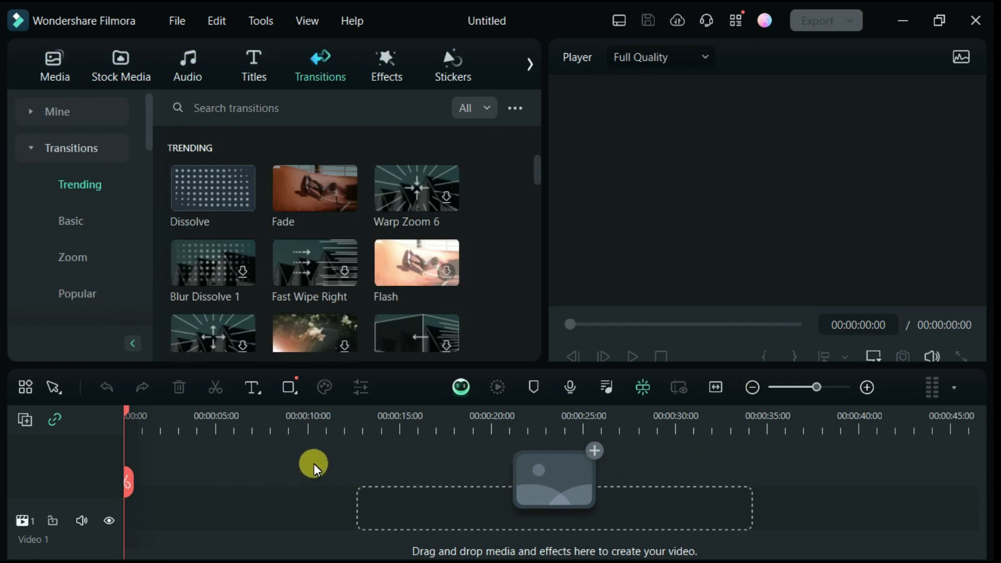
left_click(62, 64)
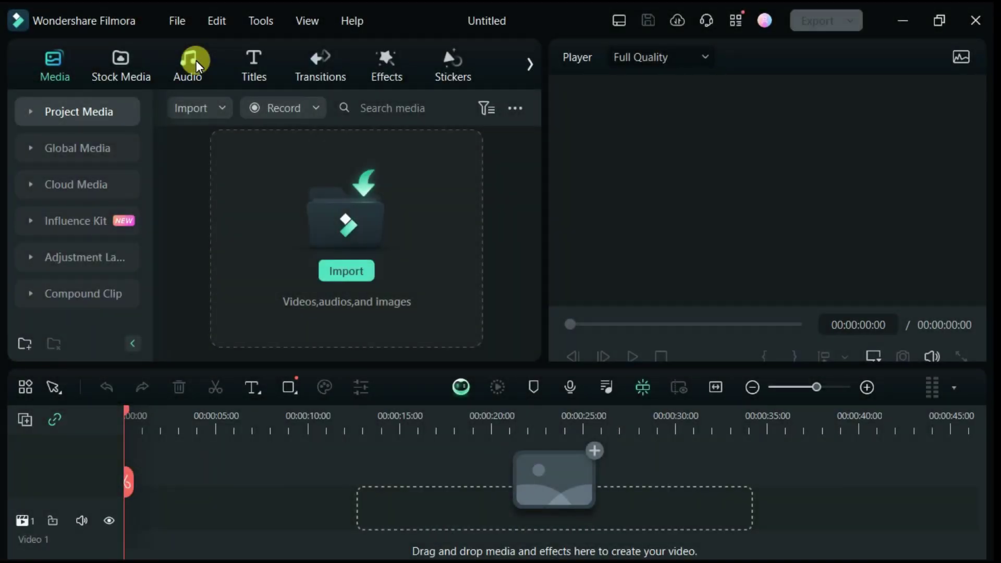
Step: Open the AI Music Generator from the audio library's AI Music tool
left_click(197, 63)
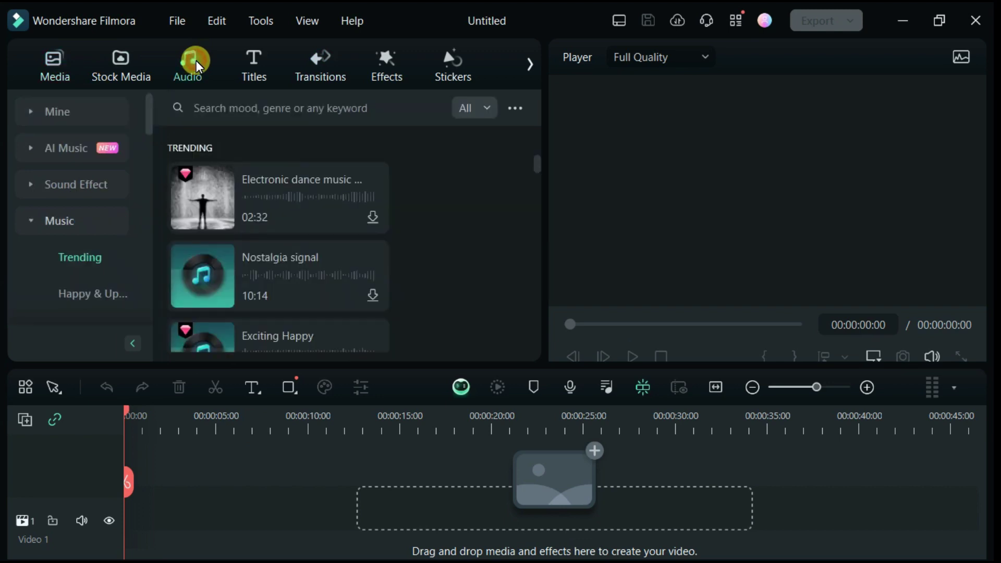
left_click(37, 148)
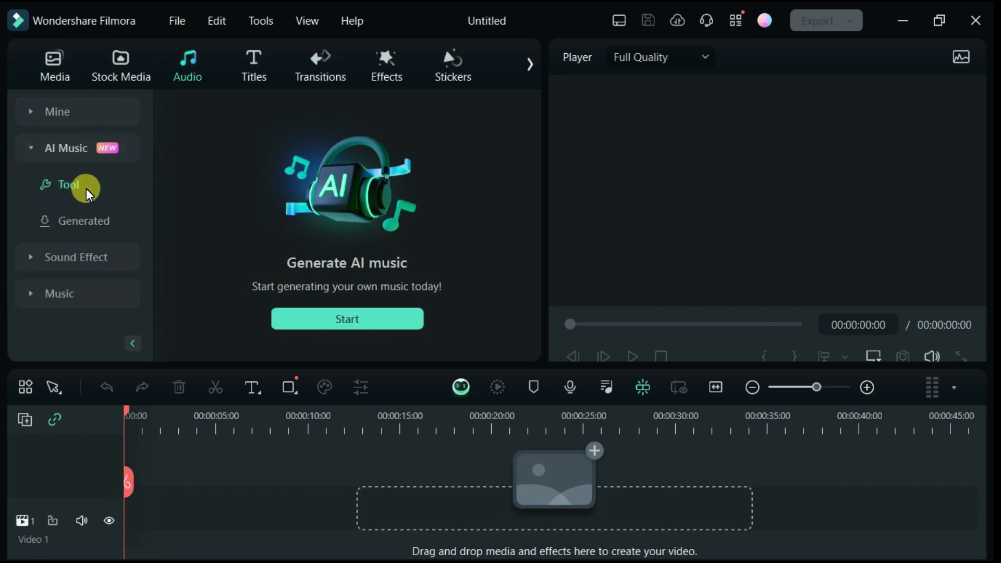
left_click(342, 324)
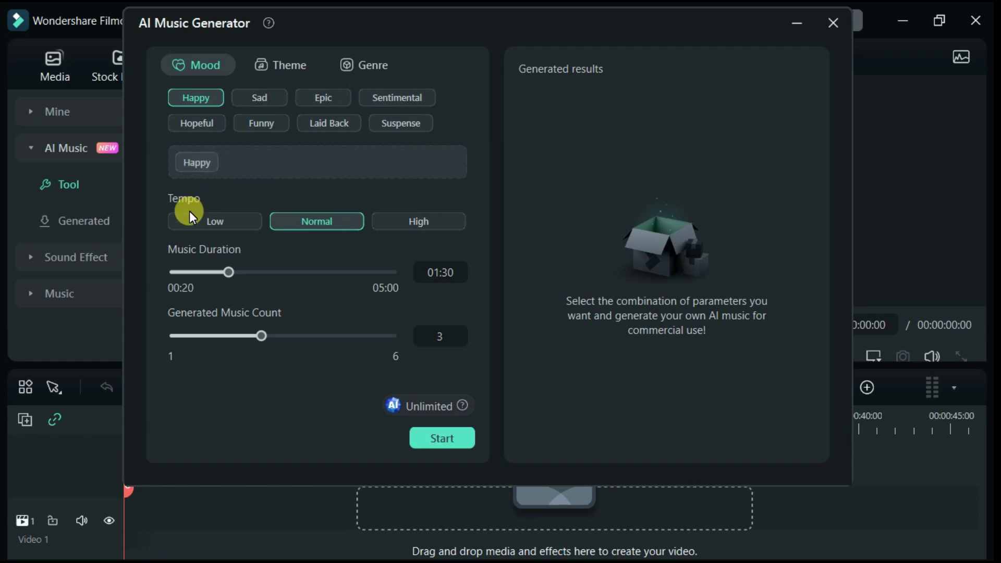
Step: Generate two AI music tracks with Happy mood, Travel theme, Normal tempo and 00:33 duration, and download them
left_click(412, 222)
left_click(330, 221)
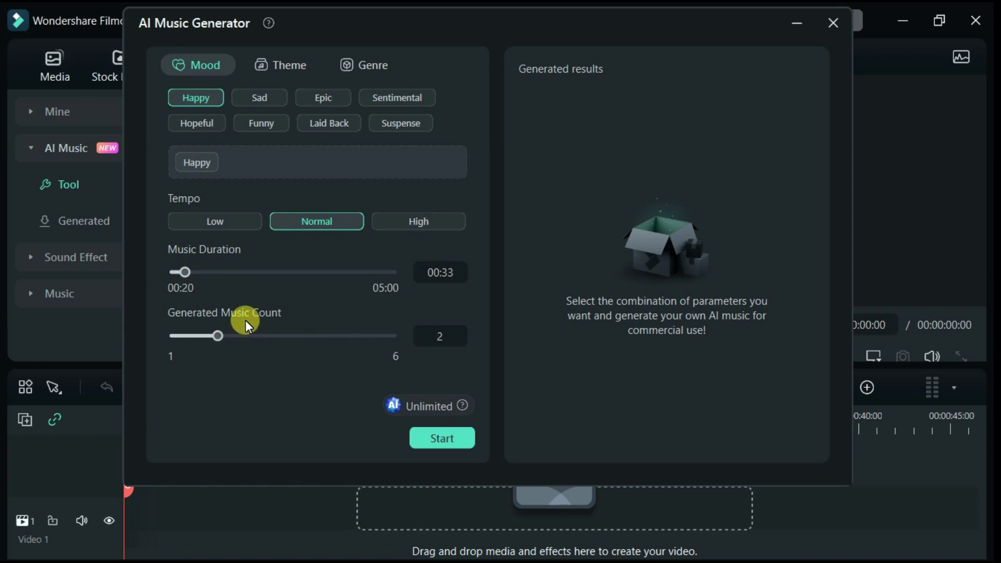
left_click(273, 63)
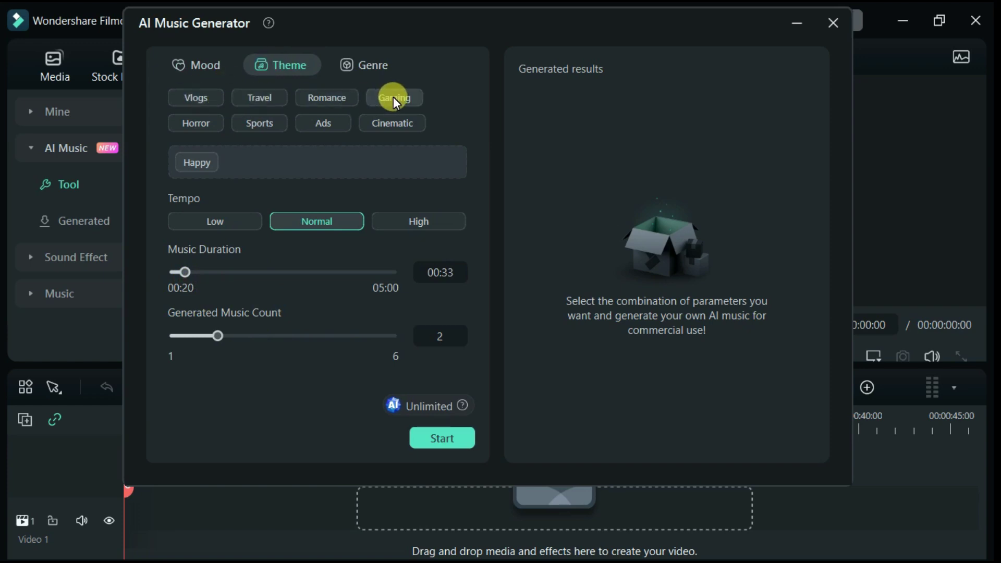
left_click(255, 98)
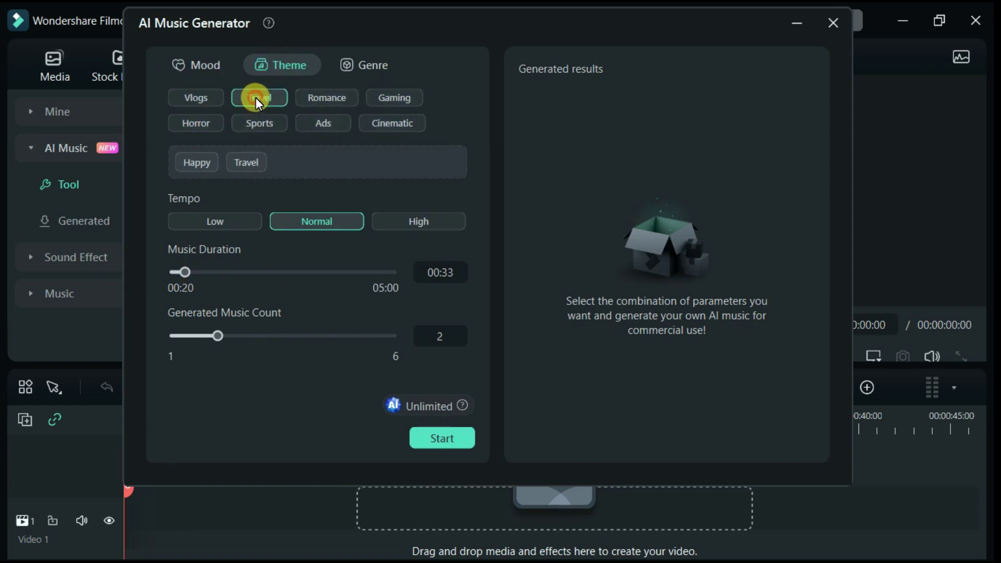
left_click(364, 67)
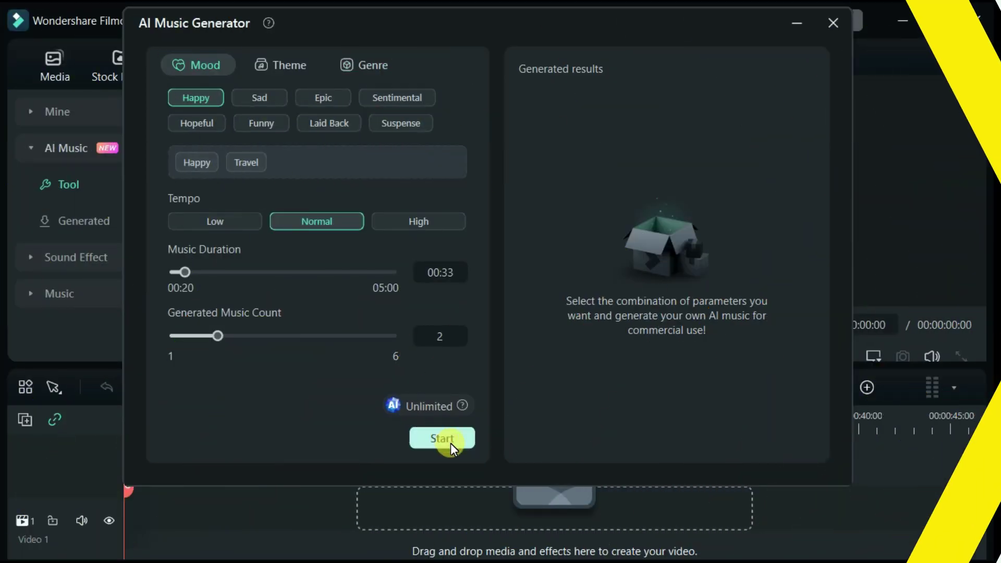
left_click(441, 441)
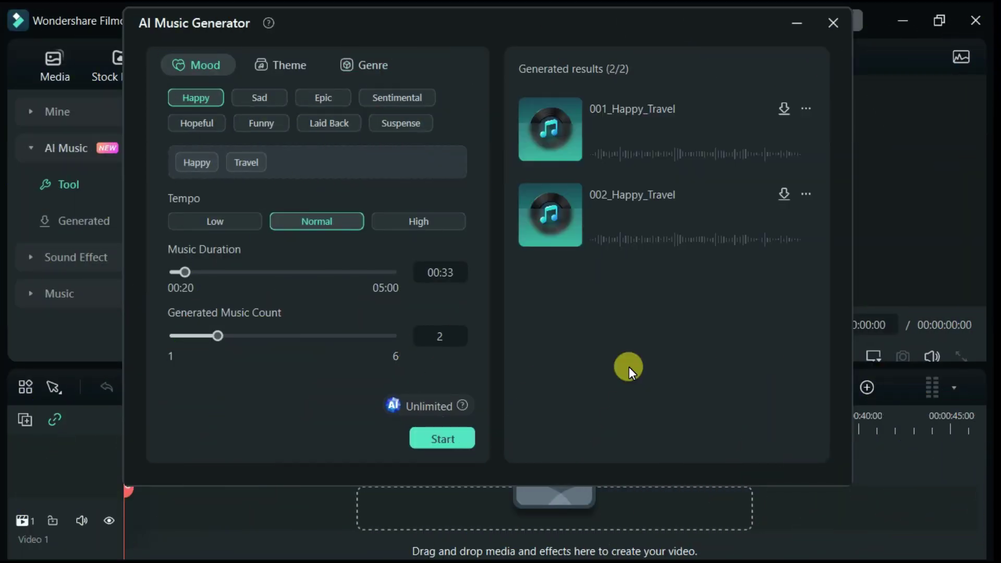
left_click(781, 110)
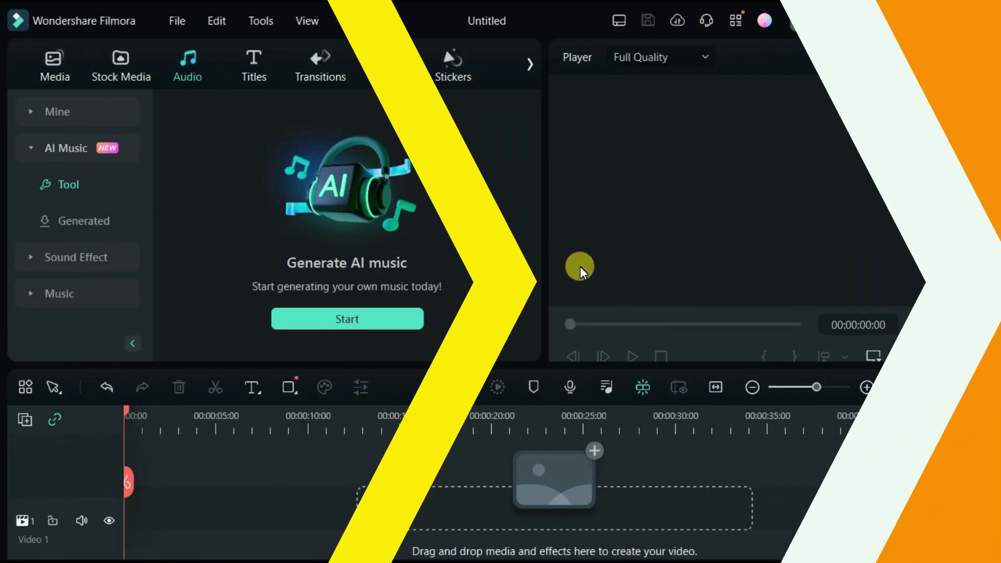
Step: Place the generated track 002_Happy_Travel at the start of the Audio 1 track and play part of it
left_click(86, 222)
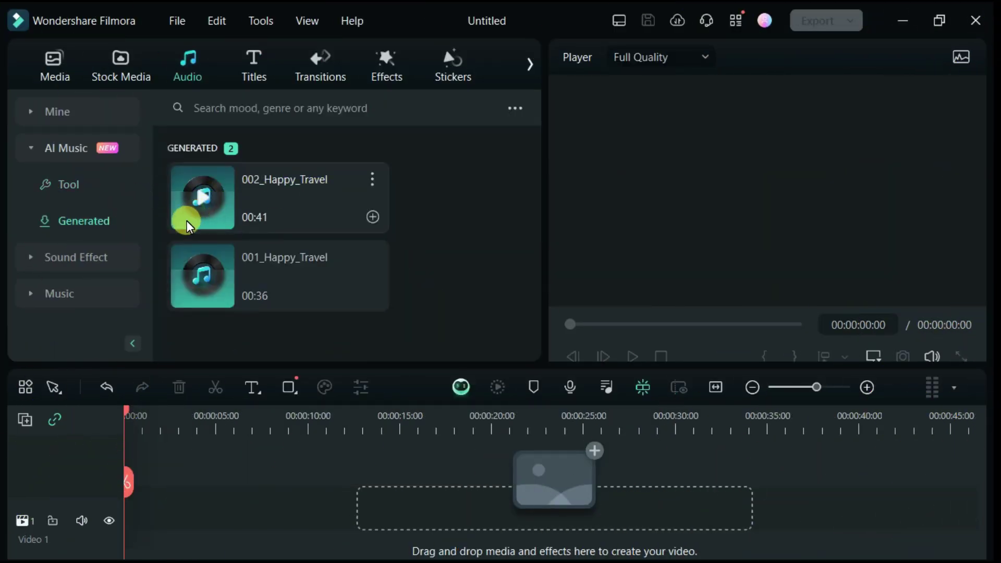
left_click_drag(290, 192, 168, 480)
left_click_drag(262, 500, 217, 496)
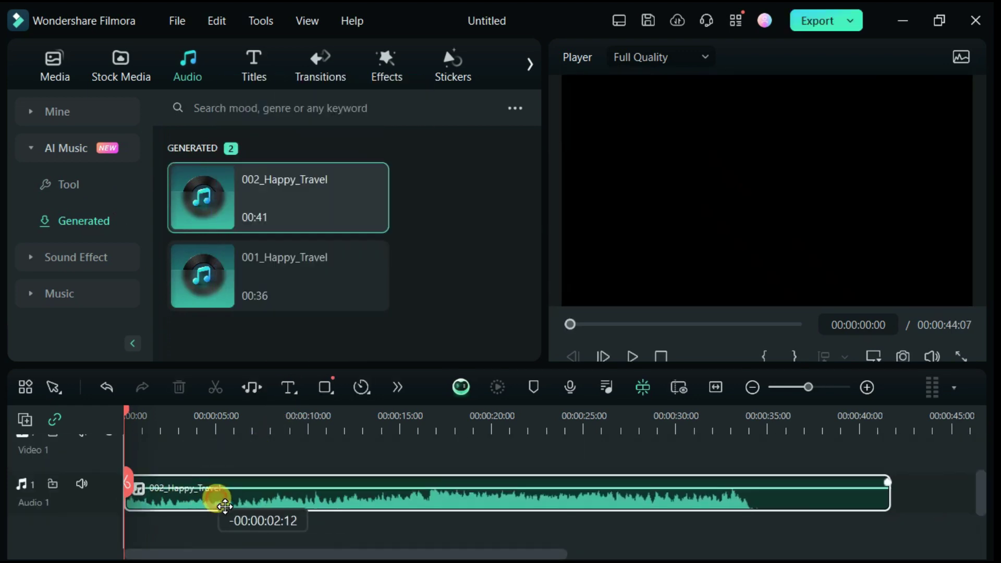
left_click(633, 356)
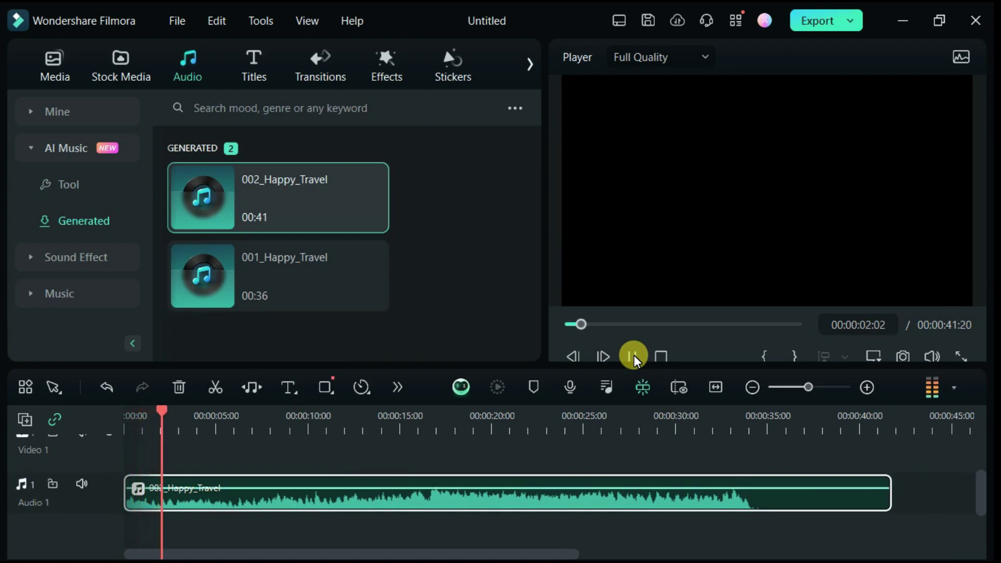
left_click(633, 357)
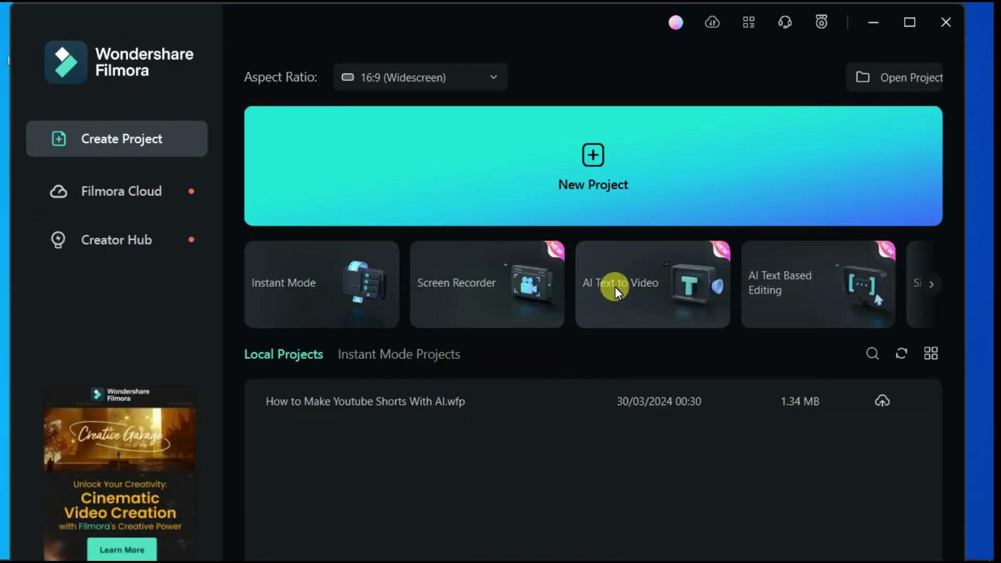
Step: Open AI Text to Video from the start screen and enter "Benefits of walking everyday" as the video text
mouse_move(617, 286)
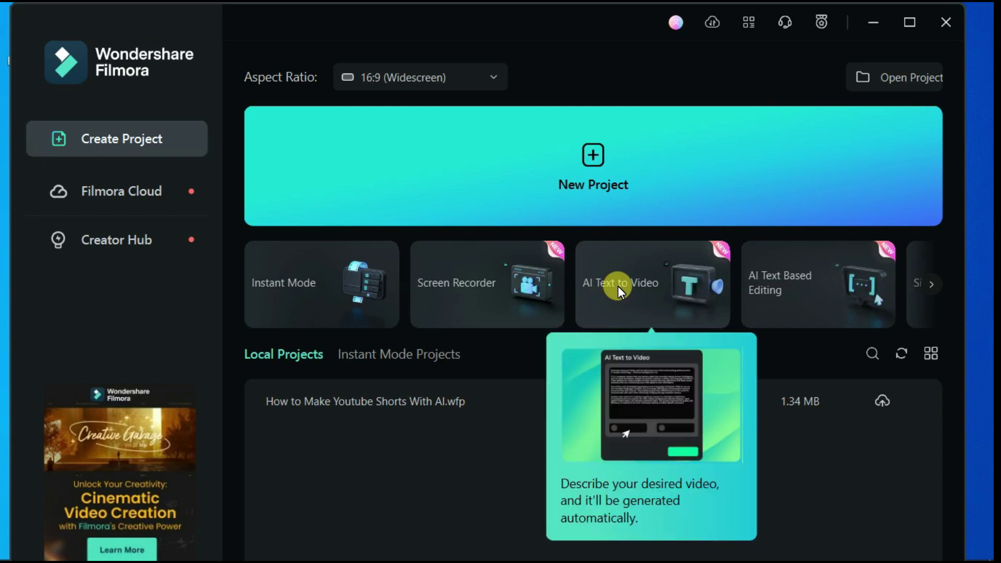
left_click(618, 286)
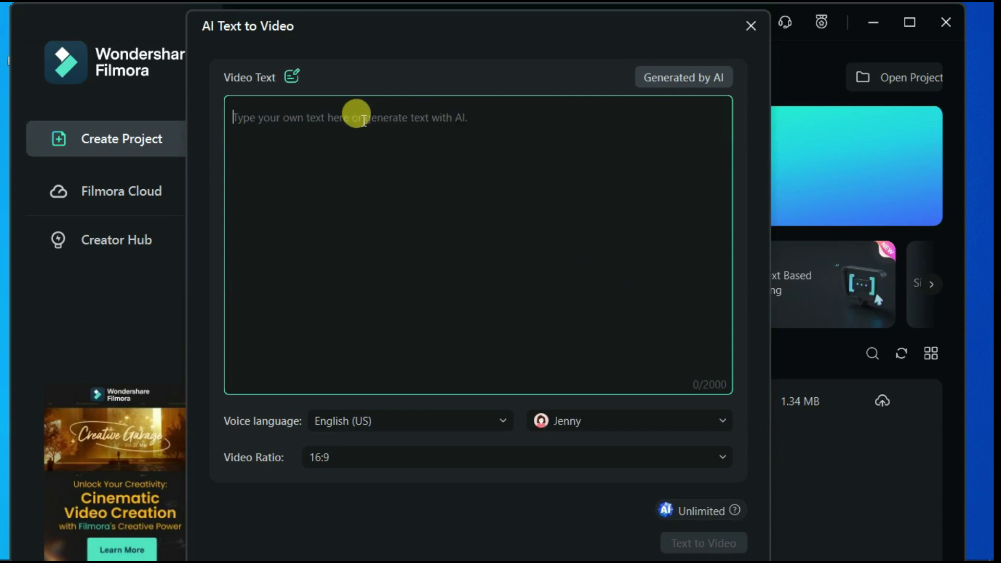
left_click(341, 137)
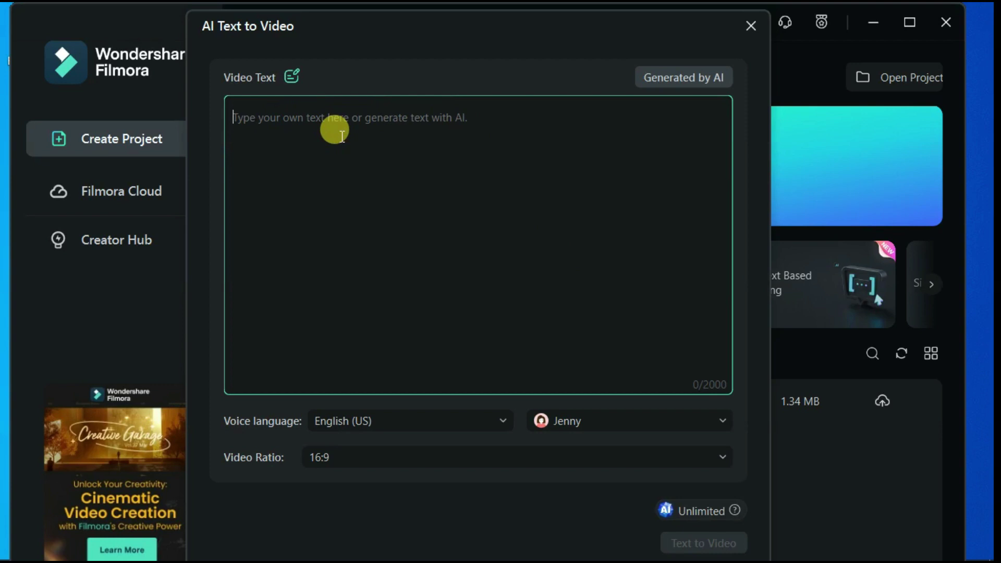
type("Benefits of walking everyday")
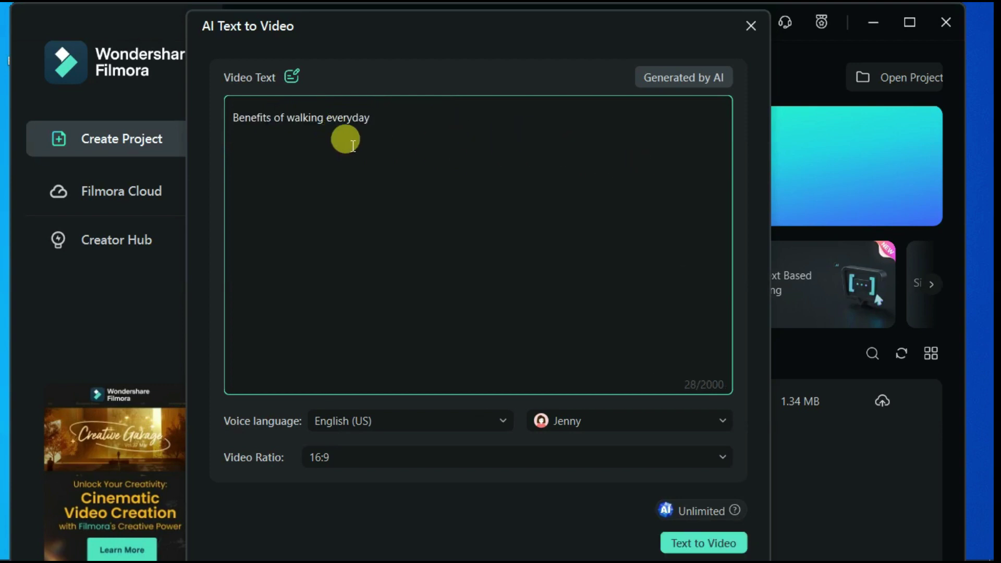
Step: Generate an AI script of type Informative/explanatory article on "Benefits of walking everyday", replacing the entered video text
left_click(684, 77)
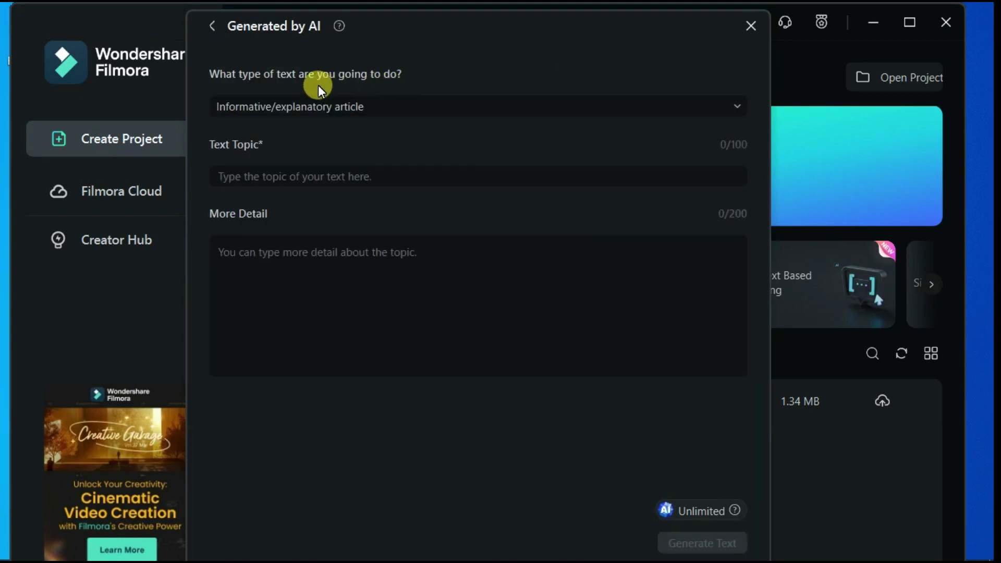
left_click(724, 105)
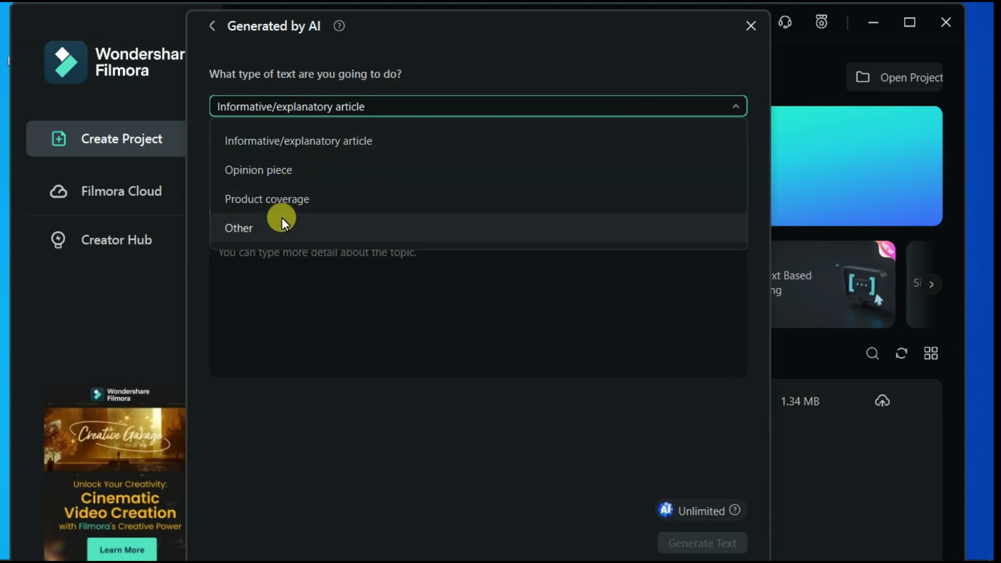
left_click(330, 141)
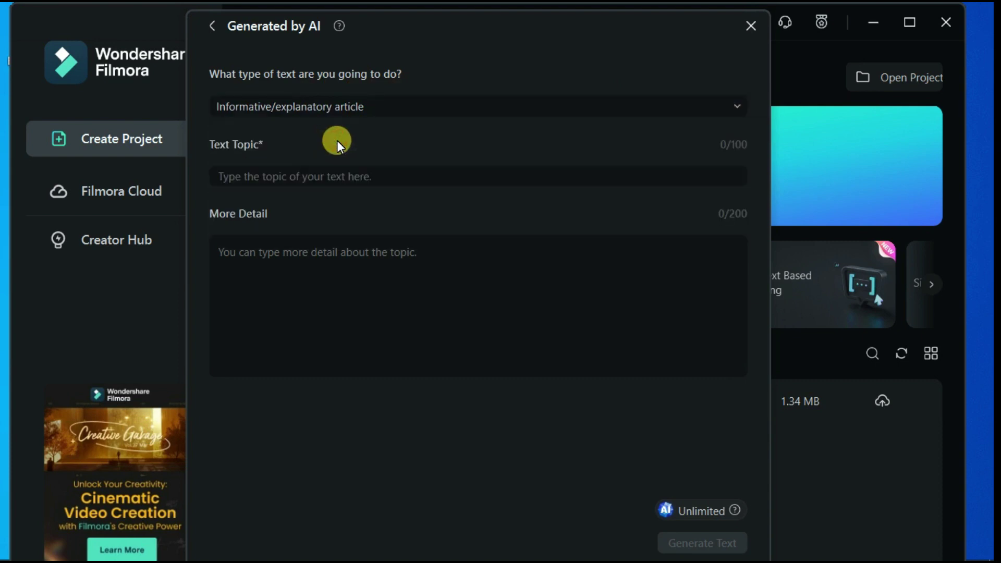
left_click(245, 176)
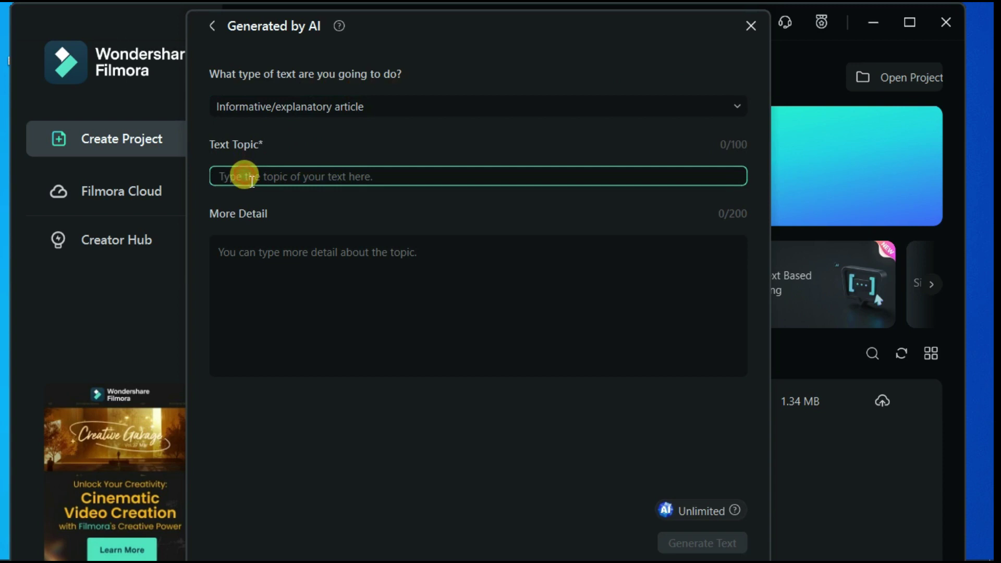
type("Benefits of walking everyday")
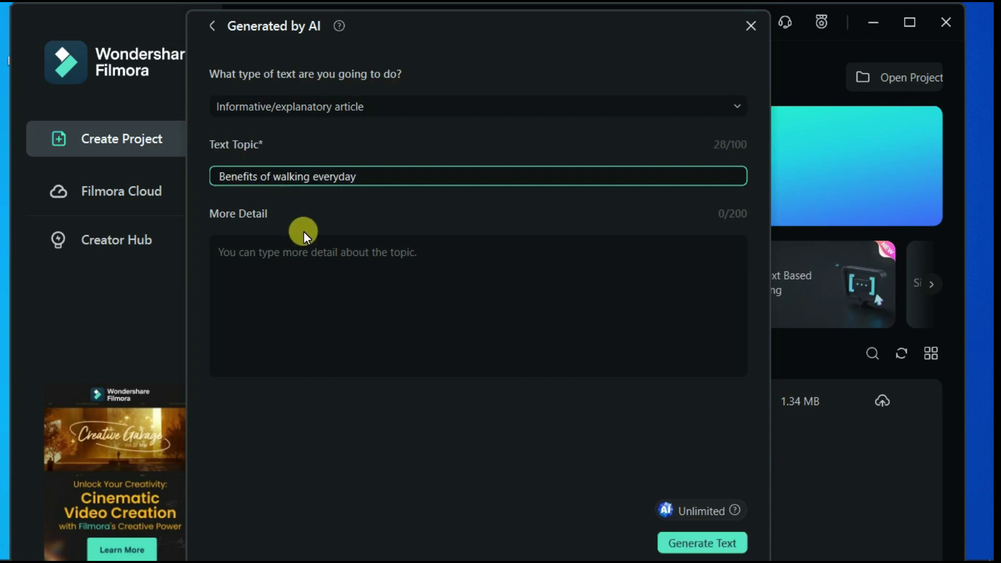
left_click(292, 270)
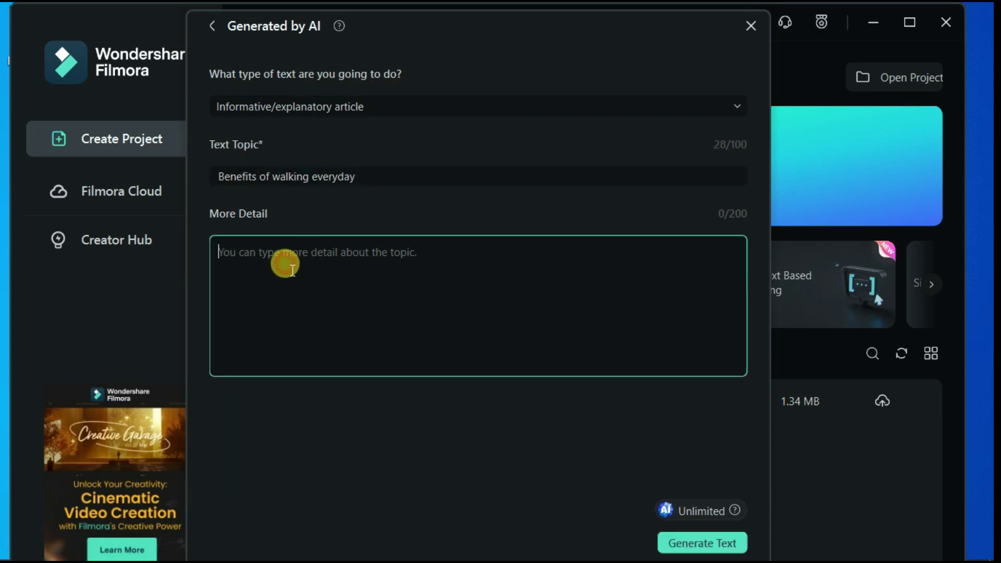
left_click(688, 543)
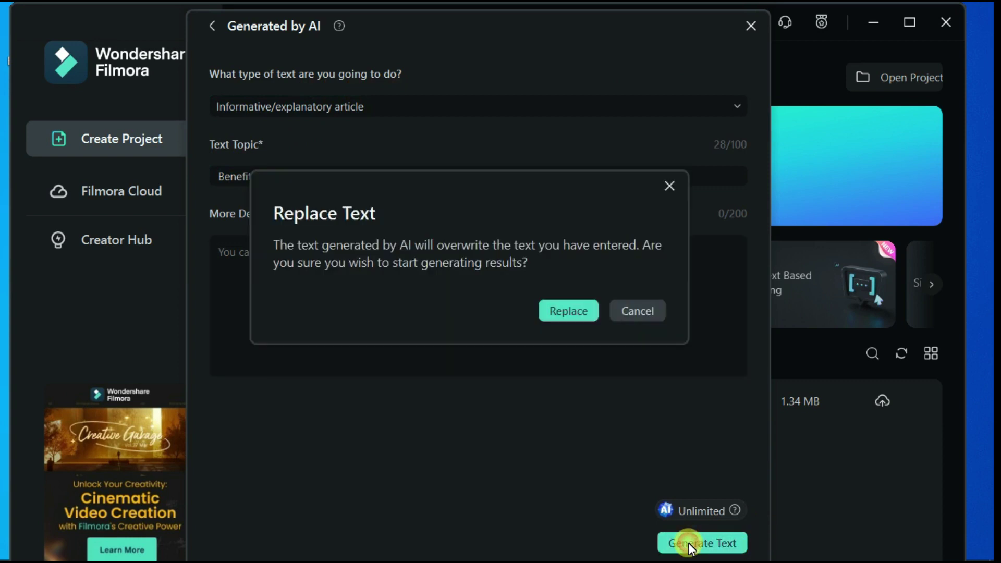
left_click(560, 311)
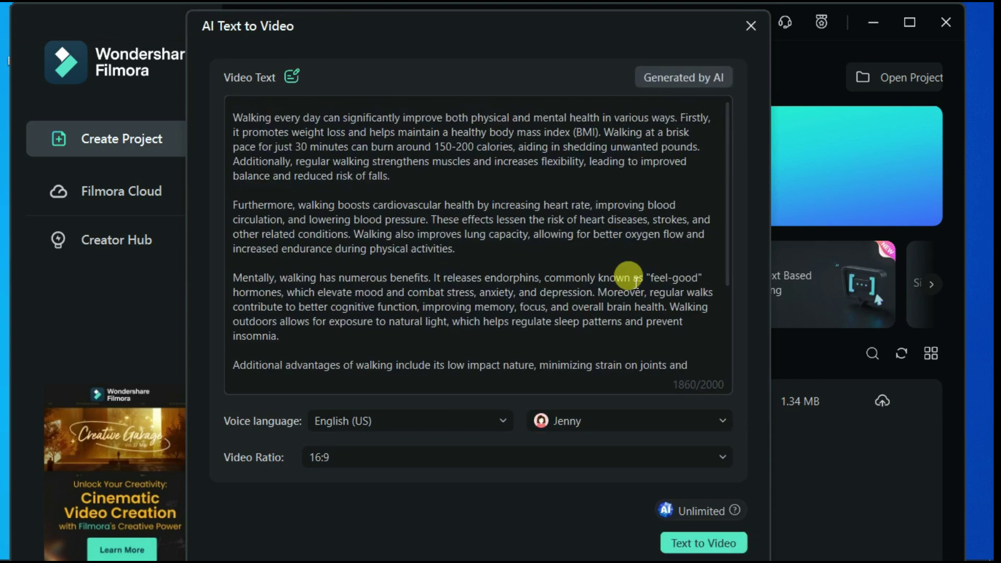
Step: Review the generated script through its concluding paragraph and select English (US) as the voice language
left_click(451, 320)
scroll(451, 319, "down", 3)
left_click_drag(336, 358, 235, 313)
left_click(498, 421)
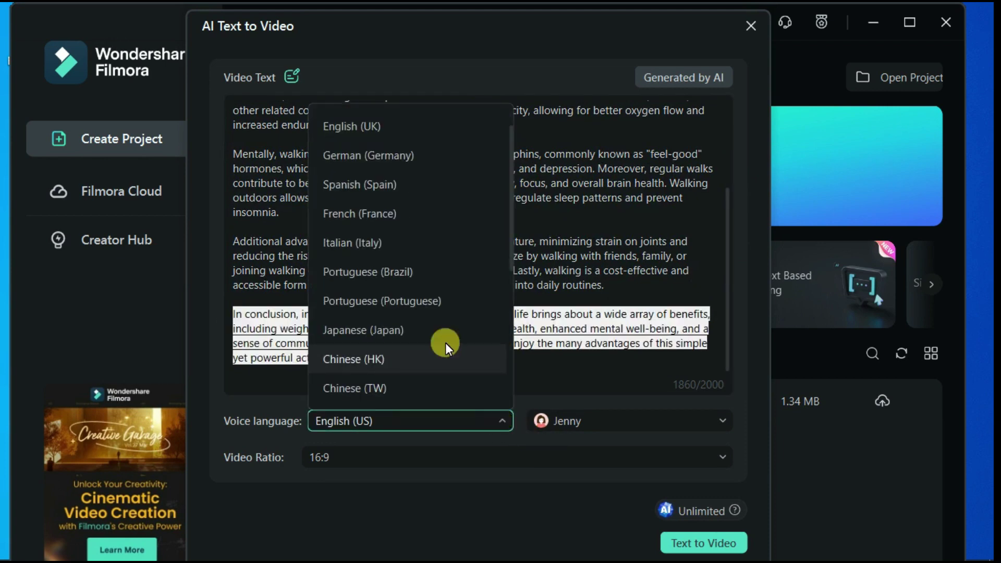
scroll(445, 343, "down", 3)
scroll(393, 392, "up", 4)
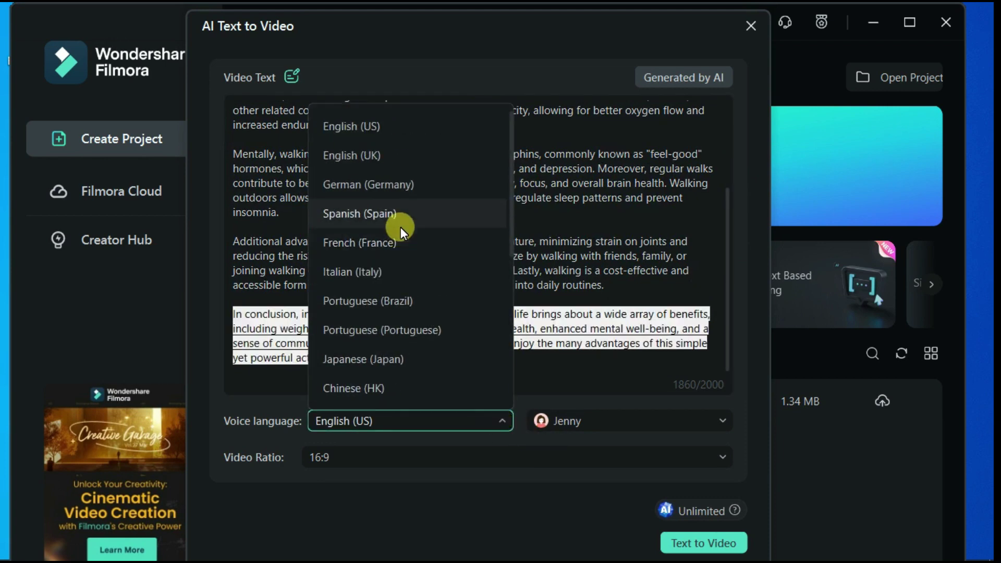
left_click(383, 127)
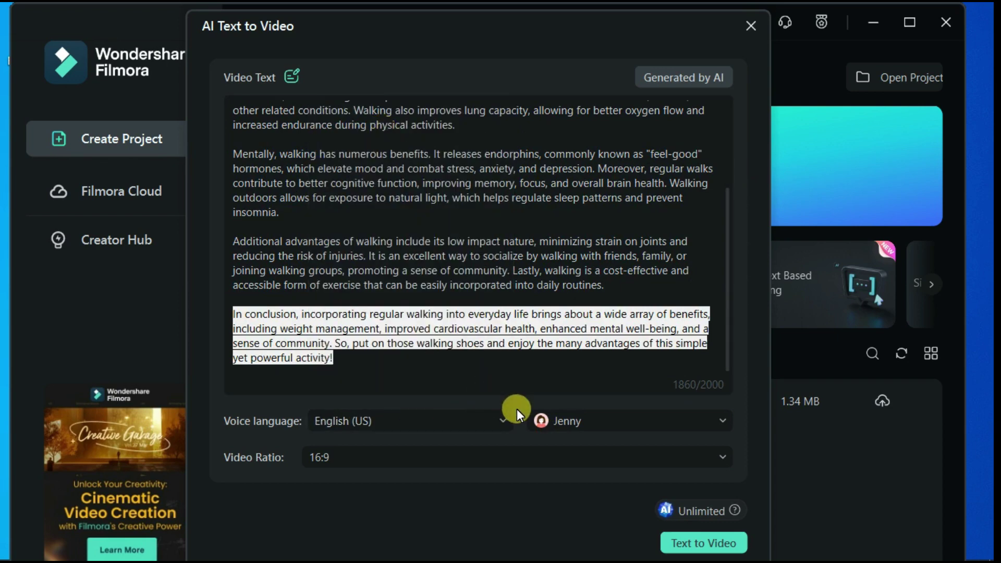
Step: Convert the script to a video with the Jenny voice and the 16:9 ratio
left_click(718, 420)
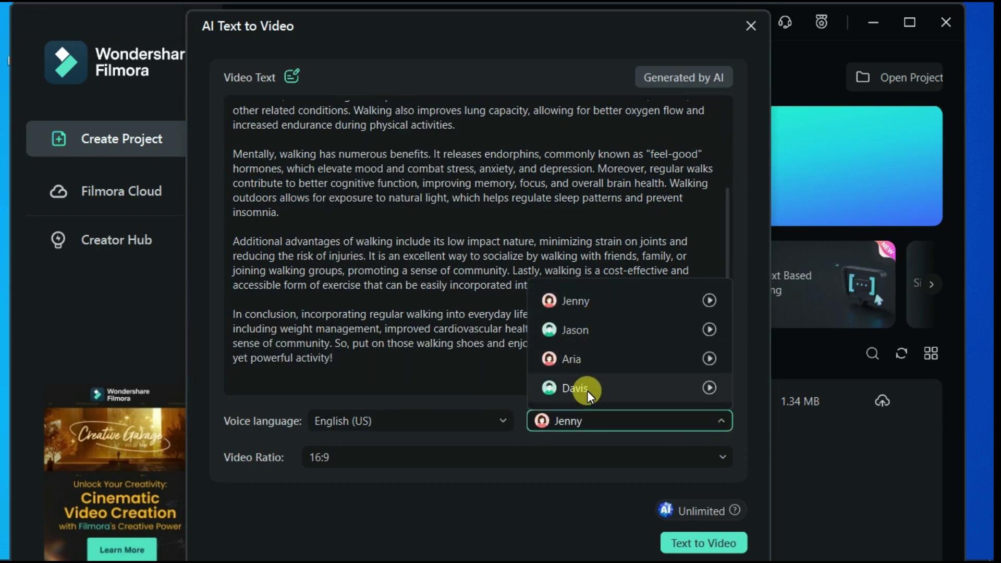
left_click(710, 388)
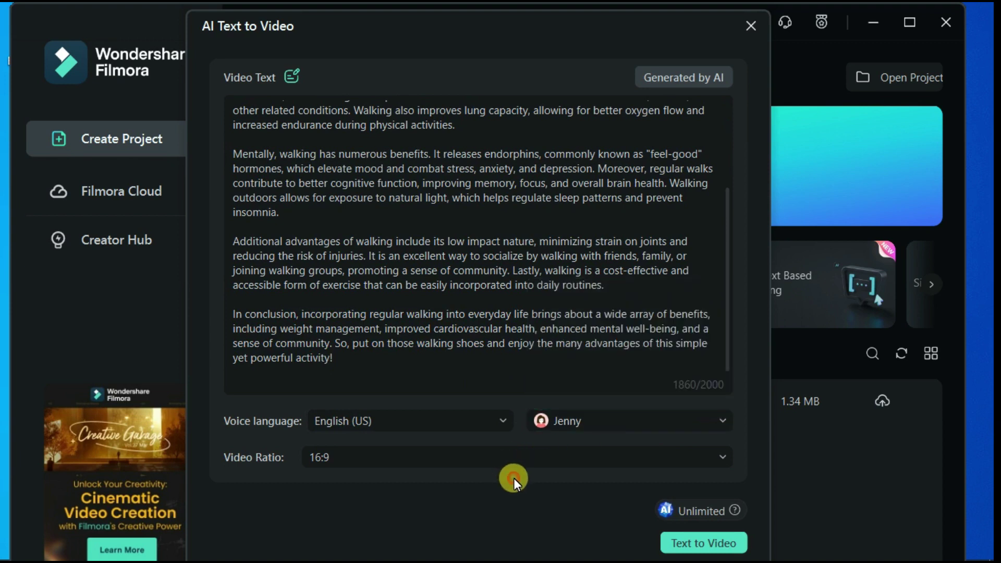
left_click(724, 457)
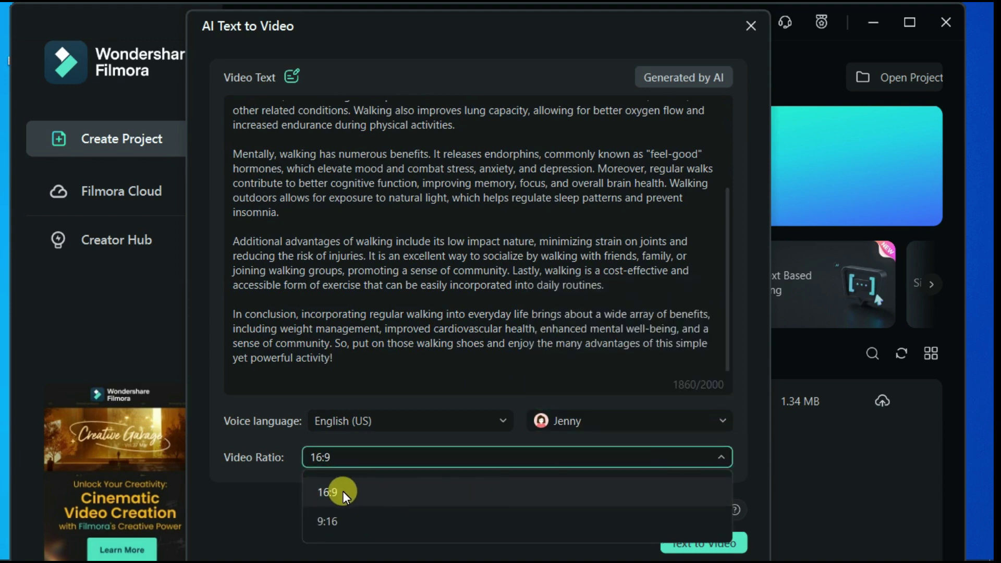
left_click(270, 493)
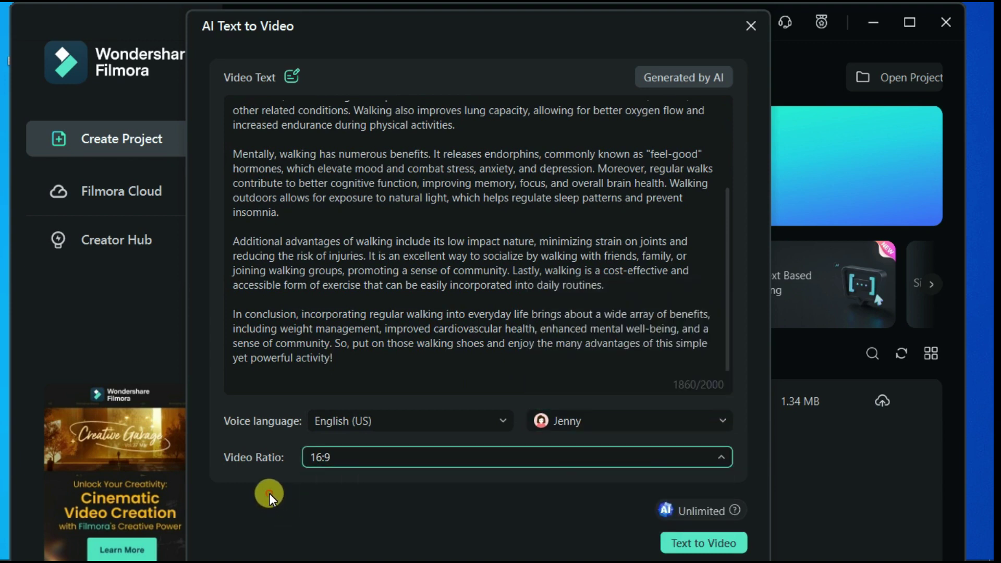
left_click(696, 551)
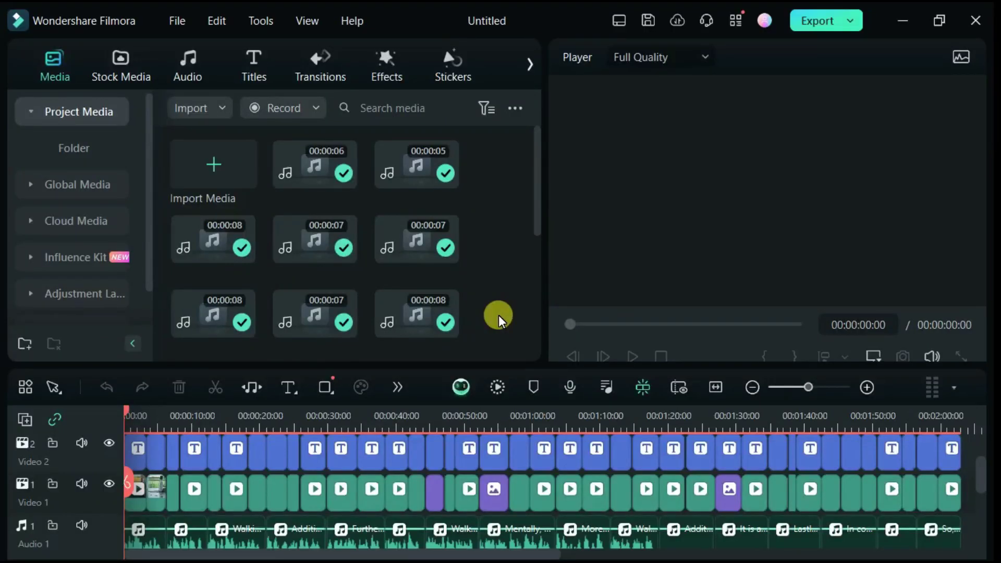
Step: Examine the generated title, video, voice-over and AI music tracks in the timeline and play the video
scroll(491, 456, "down", 1)
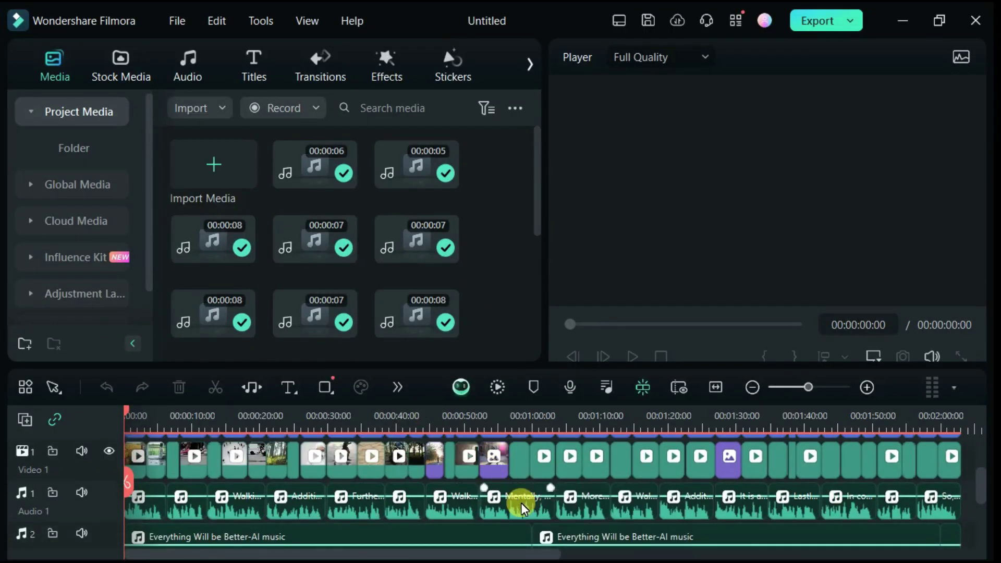
scroll(648, 488, "up", 1)
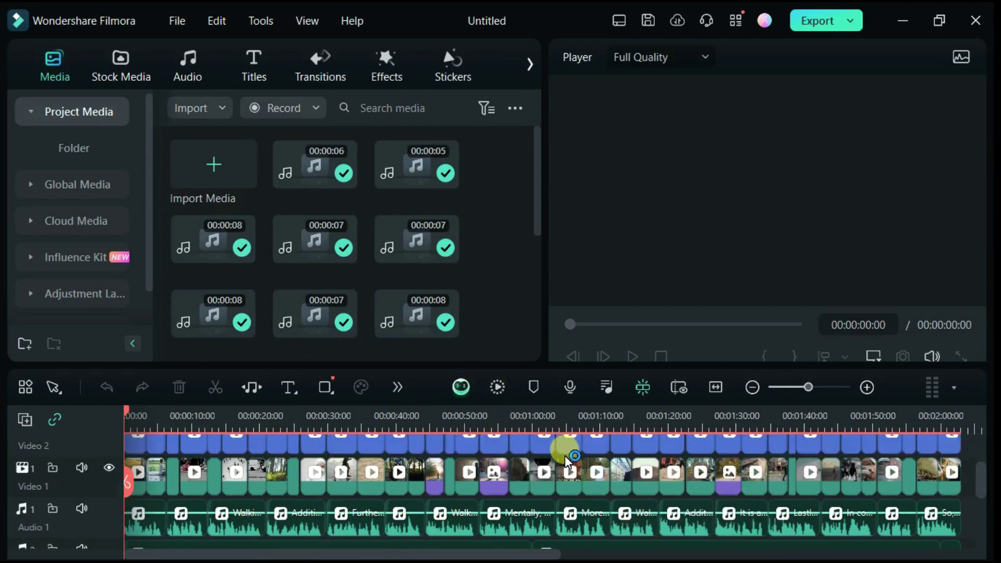
left_click(631, 358)
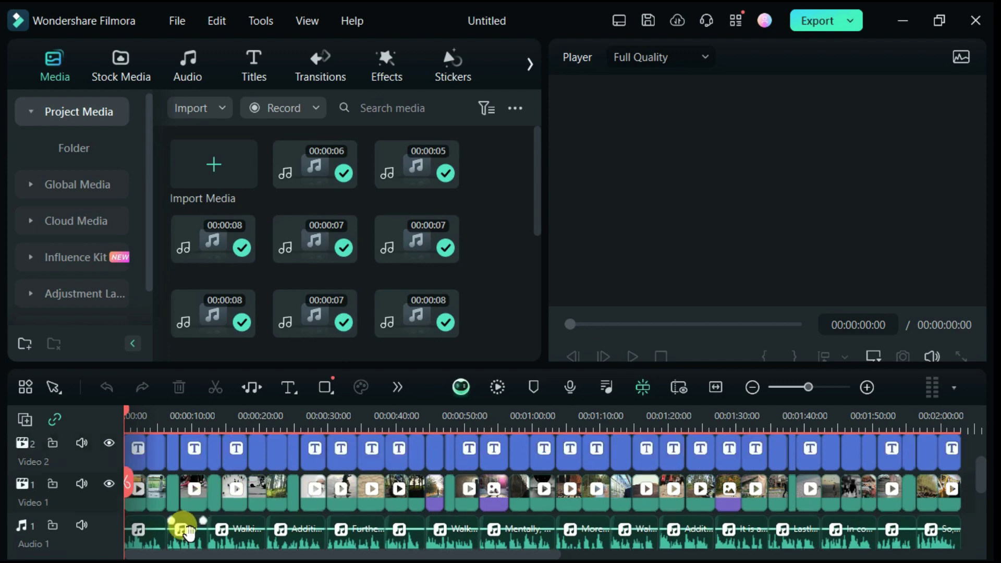
scroll(169, 519, "down", 1)
left_click(163, 538)
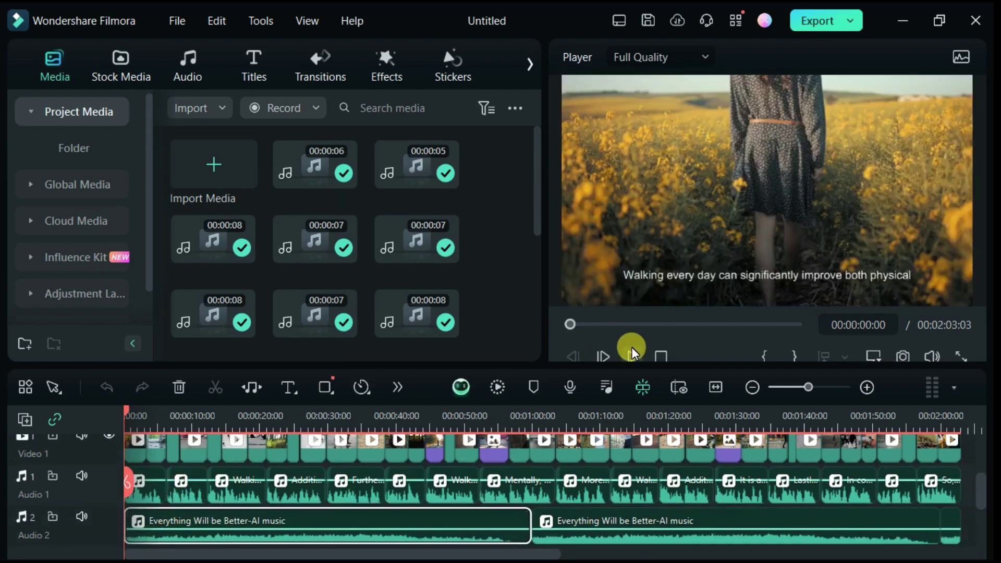
left_click(630, 357)
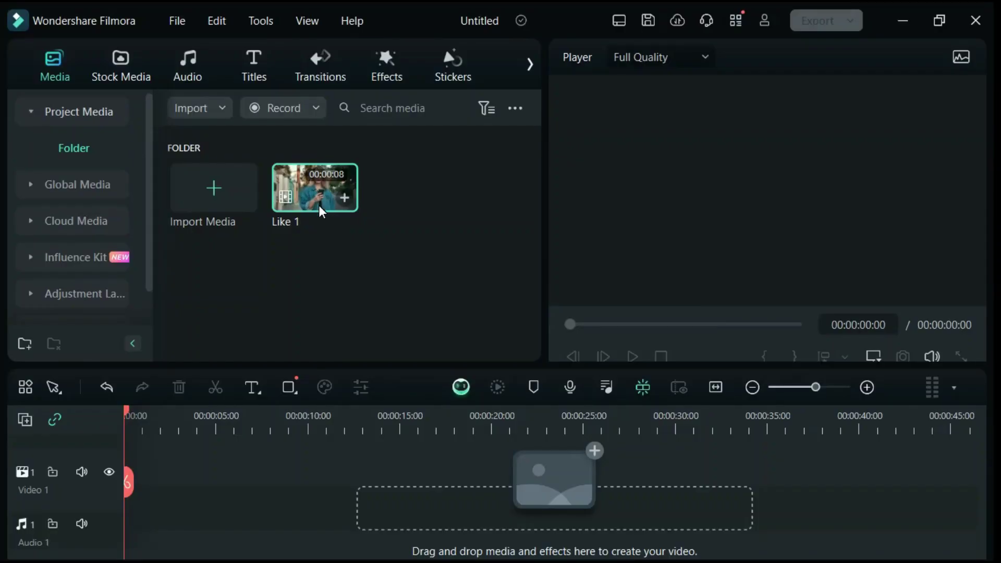
Step: Add the Like 1 clip to the Video 1 track and enable Motion Tracking for it from near its start
left_click(344, 198)
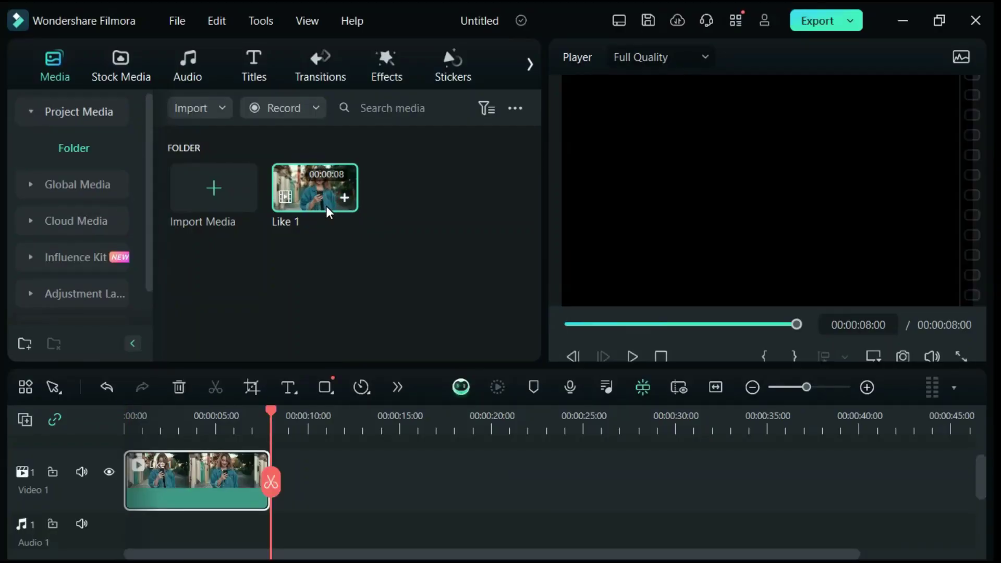
left_click_drag(147, 423, 131, 423)
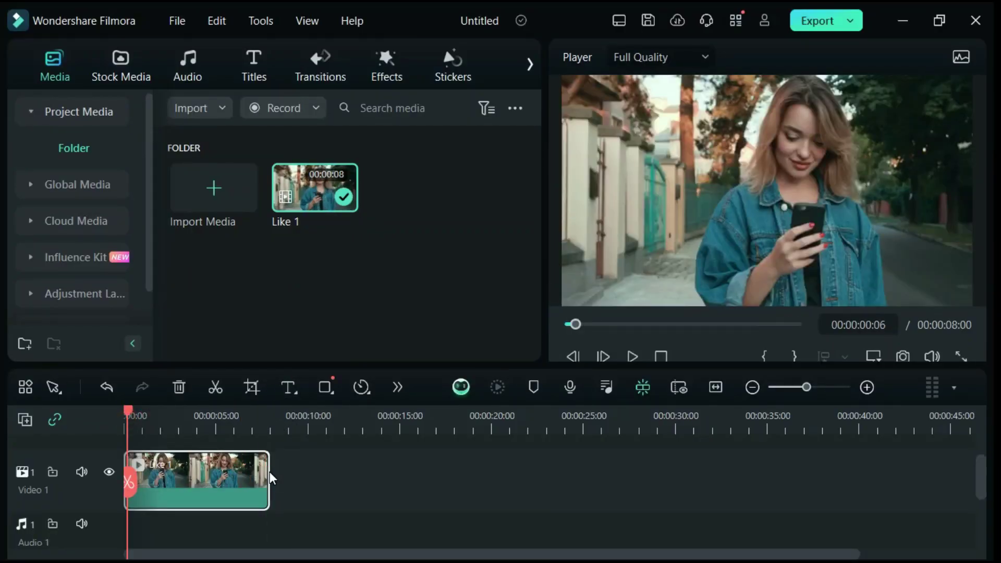
double_click(198, 488)
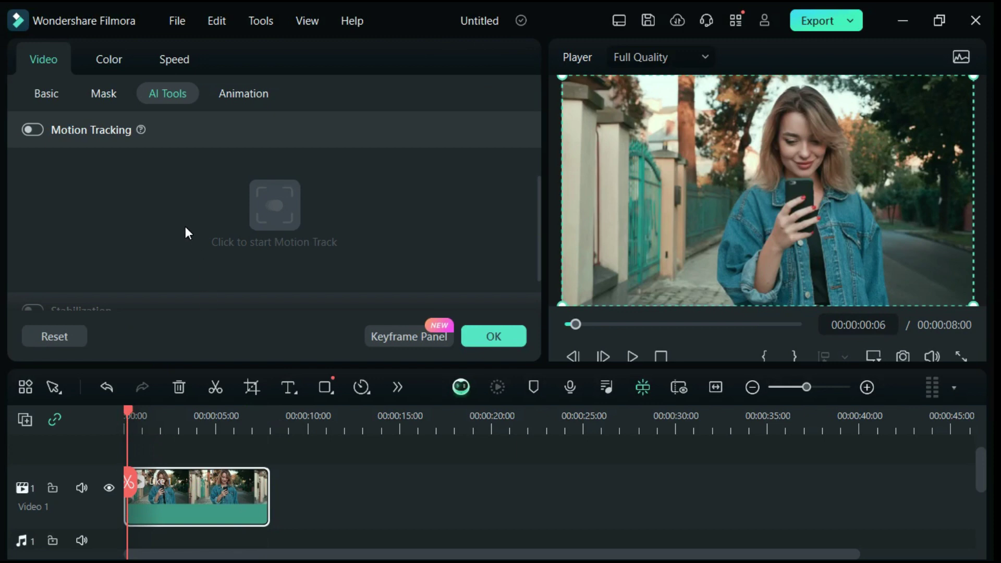
scroll(139, 180, "up", 3)
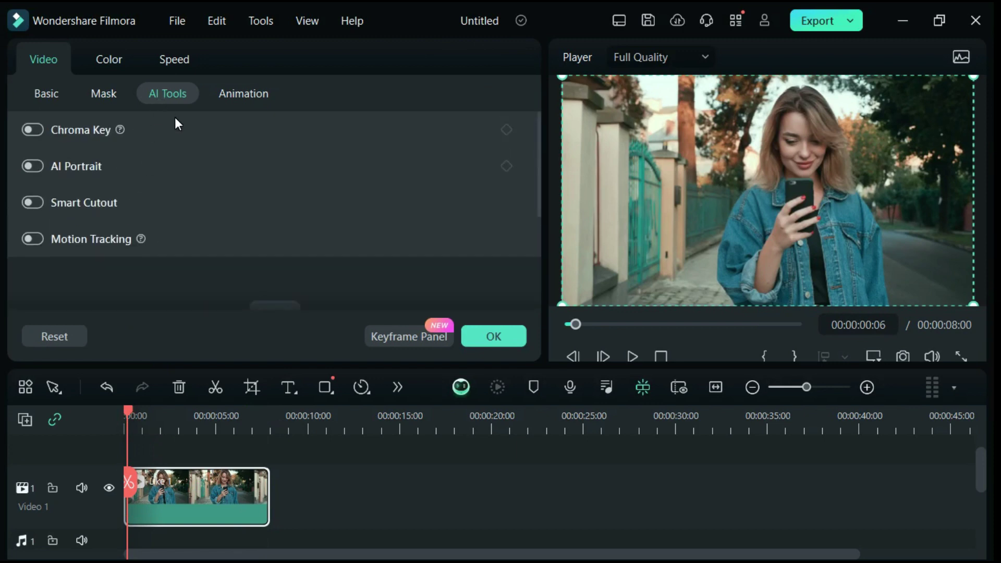
left_click(35, 238)
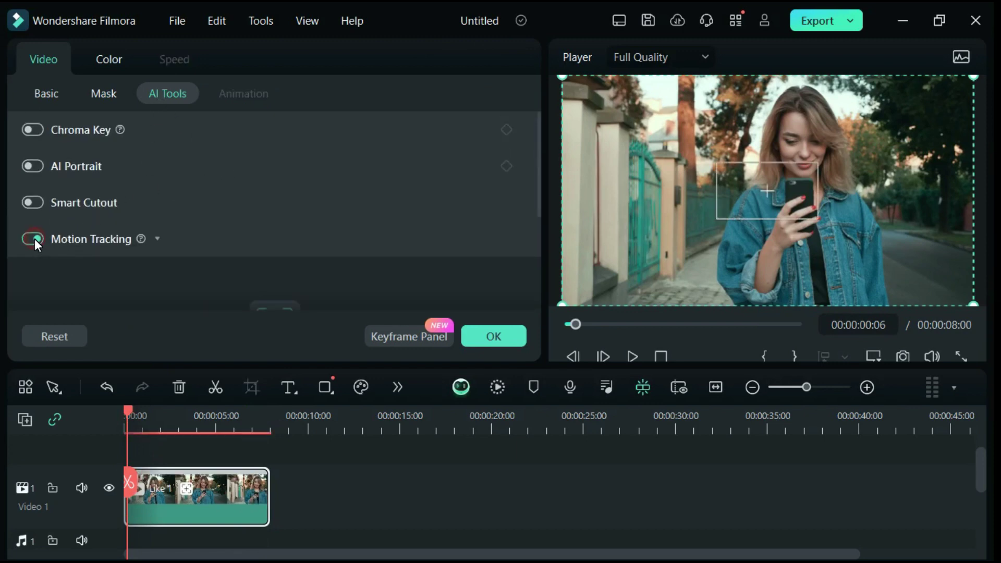
Step: Fit the tracking box around the phone in the woman's hand and run the motion track analysis
left_click_drag(802, 193, 831, 194)
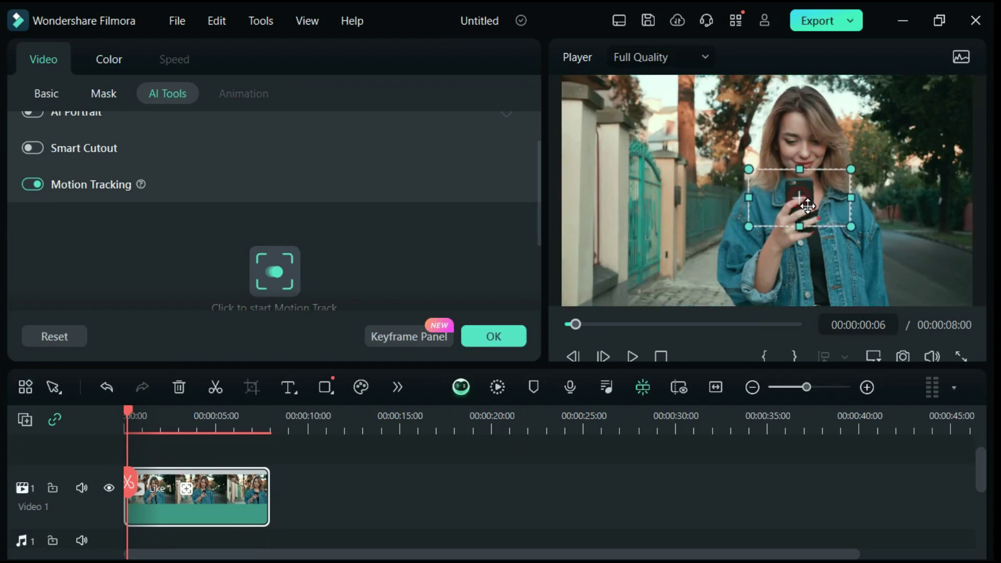
left_click_drag(744, 223, 777, 220)
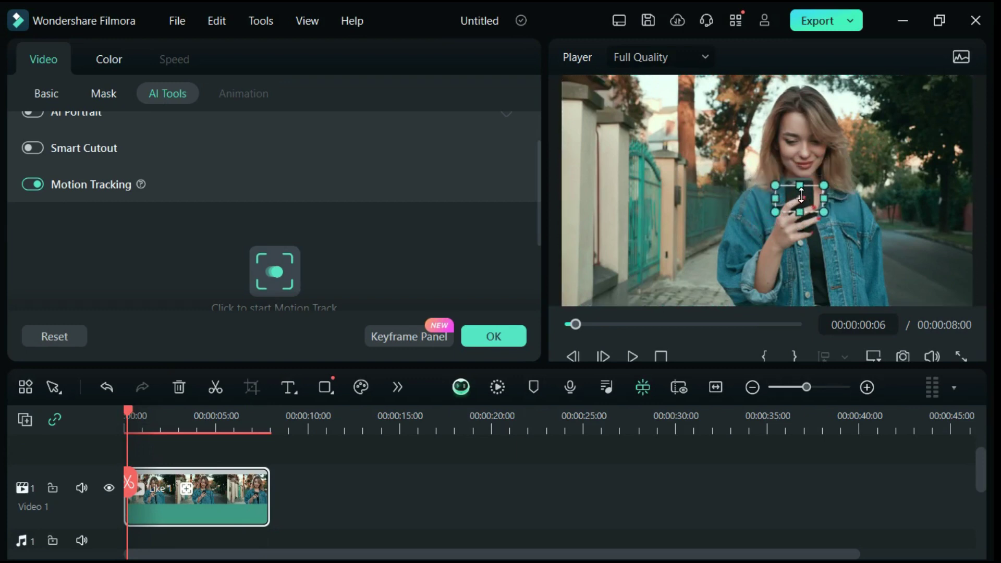
left_click_drag(803, 182, 803, 178)
scroll(390, 262, "down", 1)
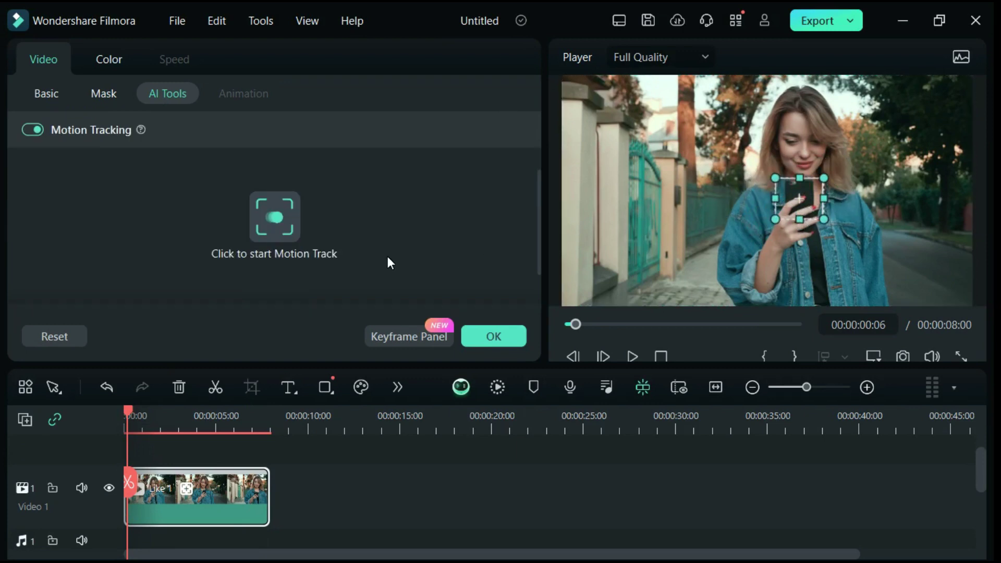
left_click(272, 219)
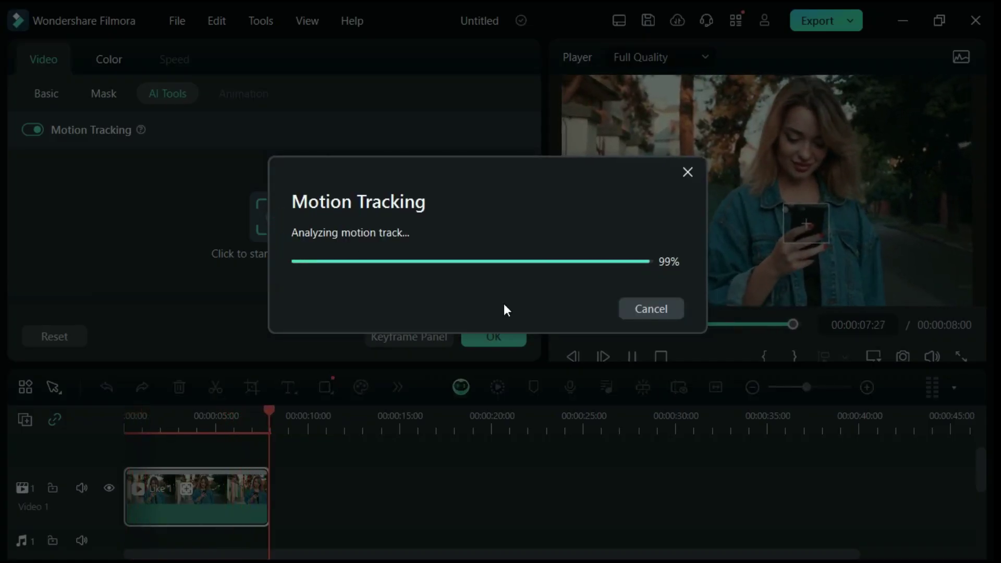
left_click(656, 299)
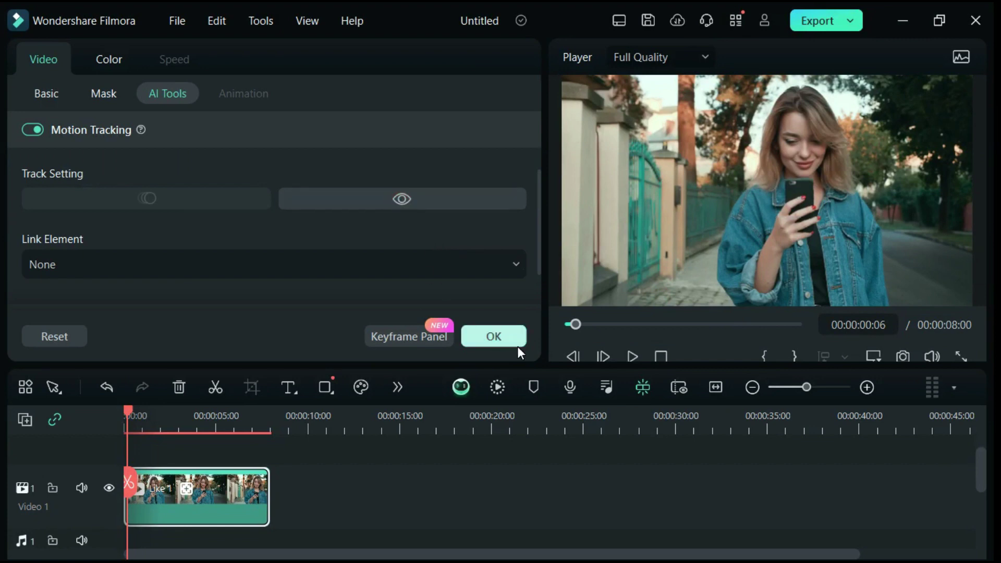
left_click(477, 341)
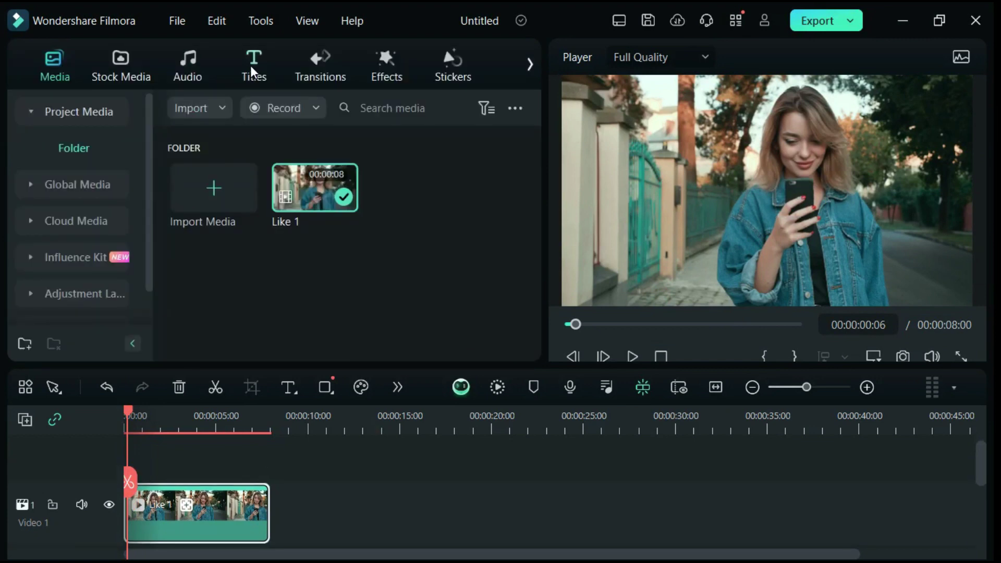
Step: Add the Art Title 19 title above the Like 1 clip and set its text to "Mobile"
left_click(257, 59)
mouse_move(311, 248)
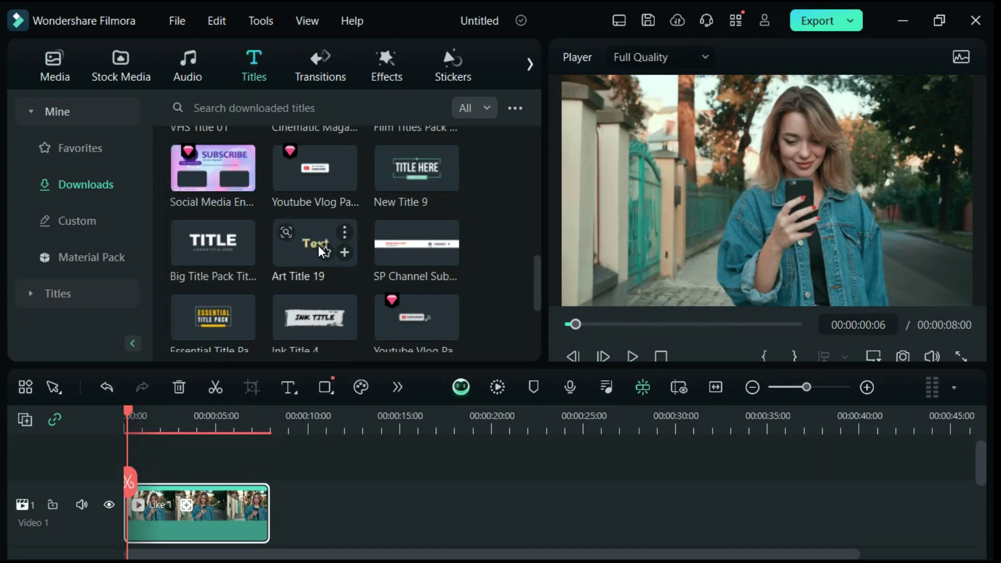
left_click_drag(311, 249, 270, 492)
double_click(181, 479)
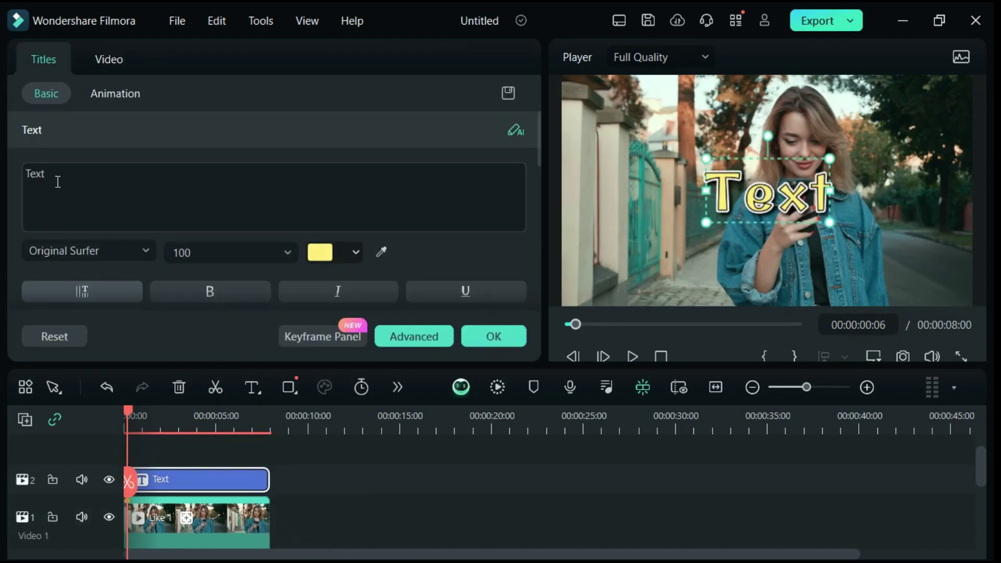
double_click(34, 176)
type("Mobile")
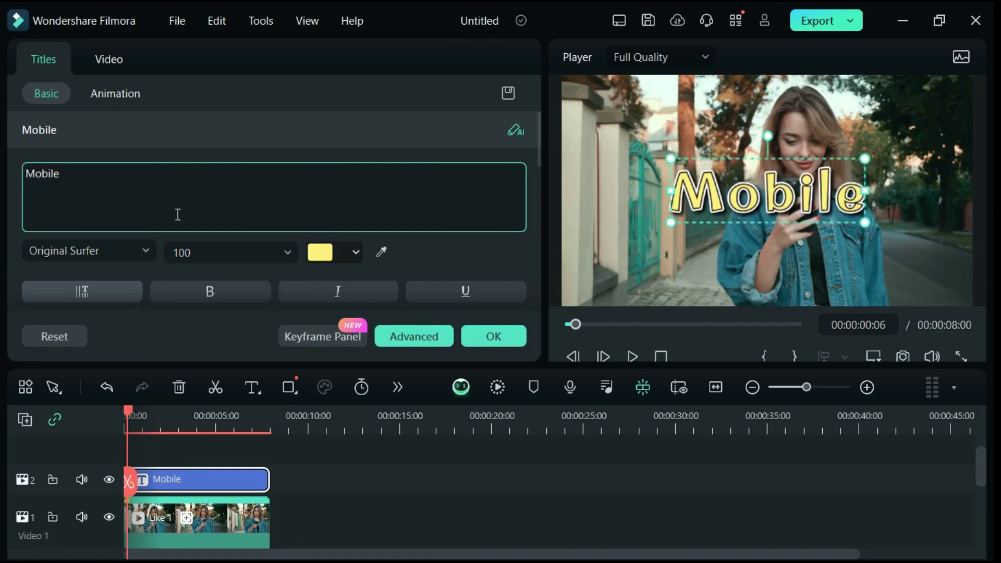
Step: Set the Mobile title's font size to 36 and apply the change
left_click(287, 252)
left_click(188, 338)
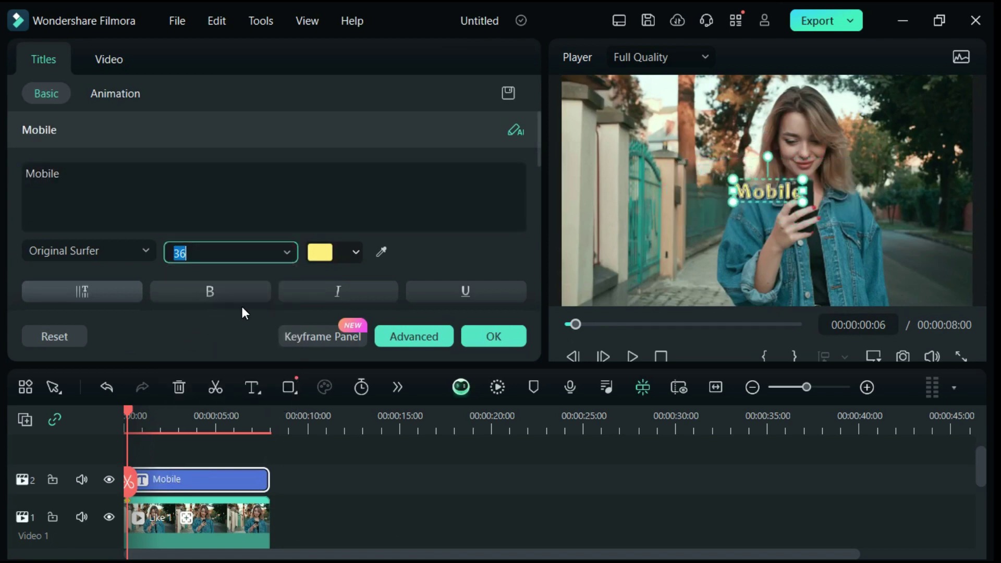
left_click(498, 337)
Step: Link the Art Title 19 title to the motion tracking of the Like 1 clip
left_click(233, 525)
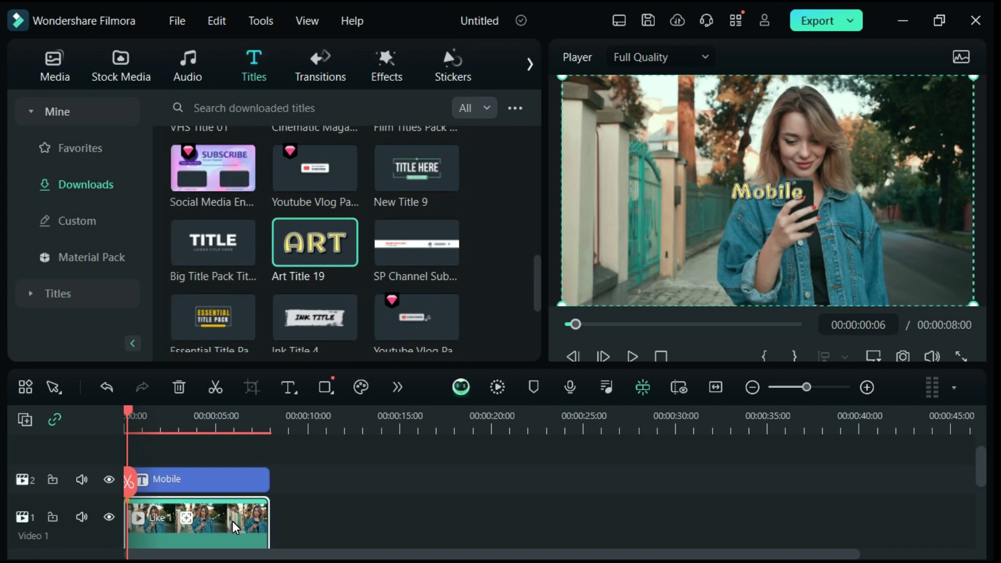
double_click(232, 521)
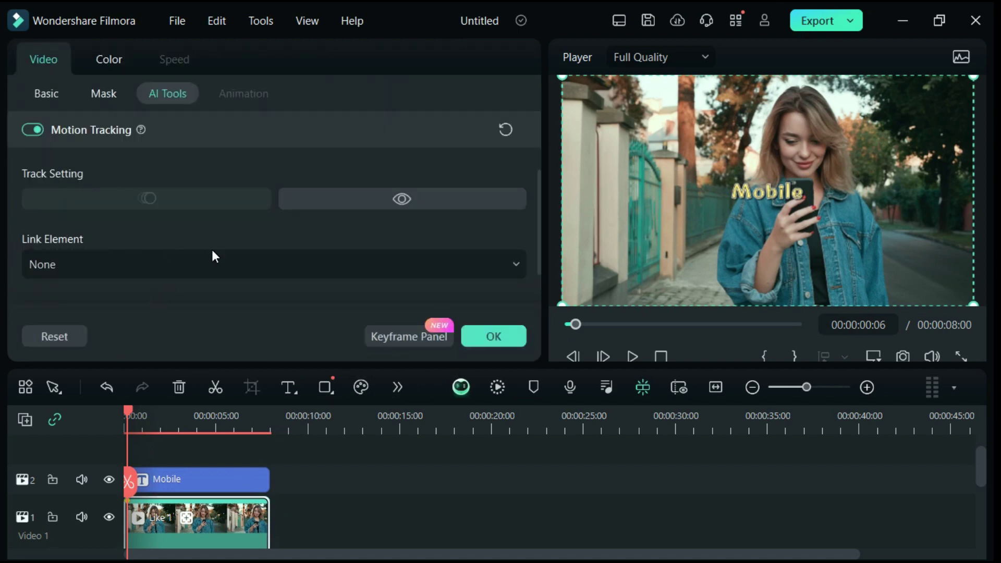
left_click(417, 261)
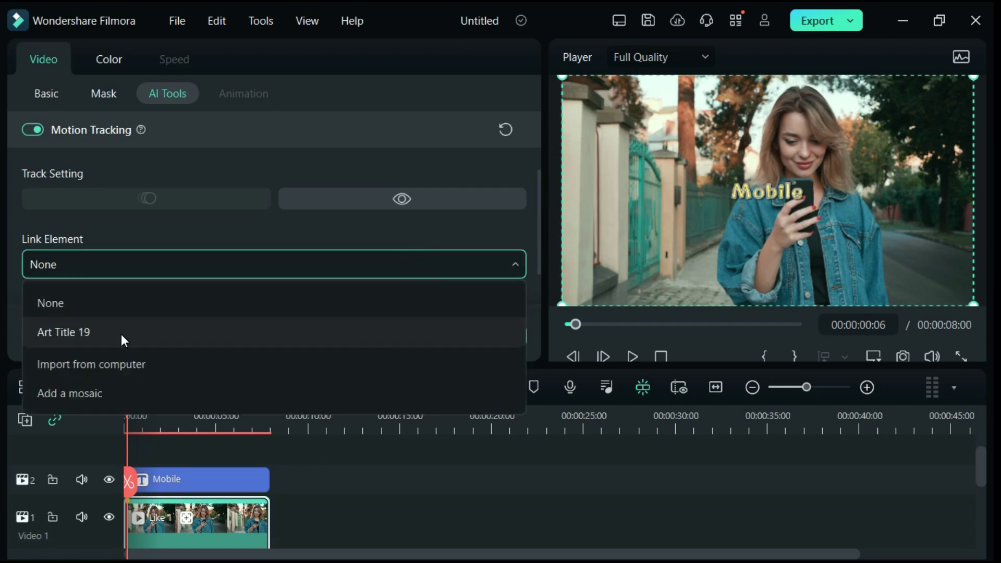
left_click(74, 334)
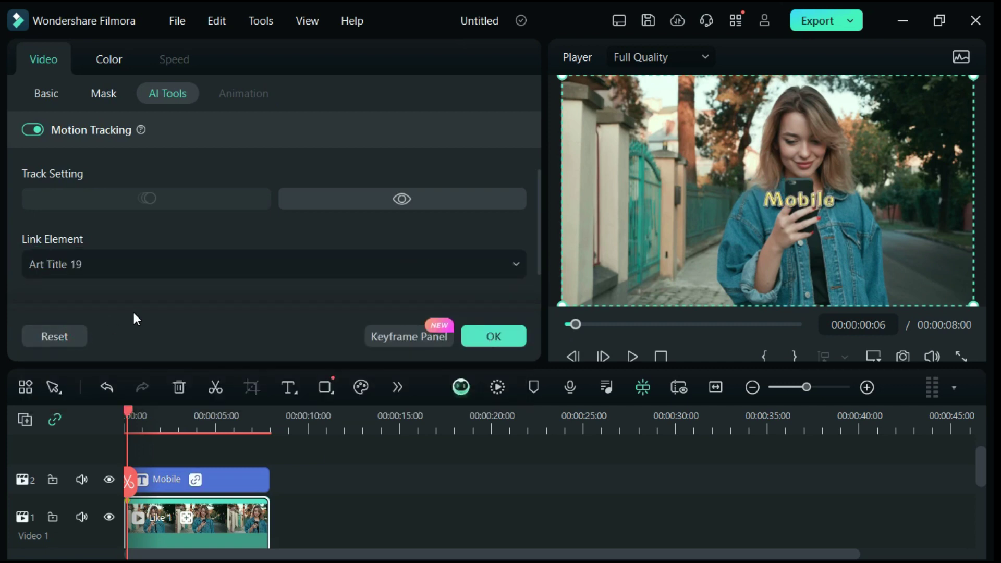
Step: Move the linked Mobile title up slightly so it sits just above the woman's hand, apply it, and play the tracked result
left_click(801, 204)
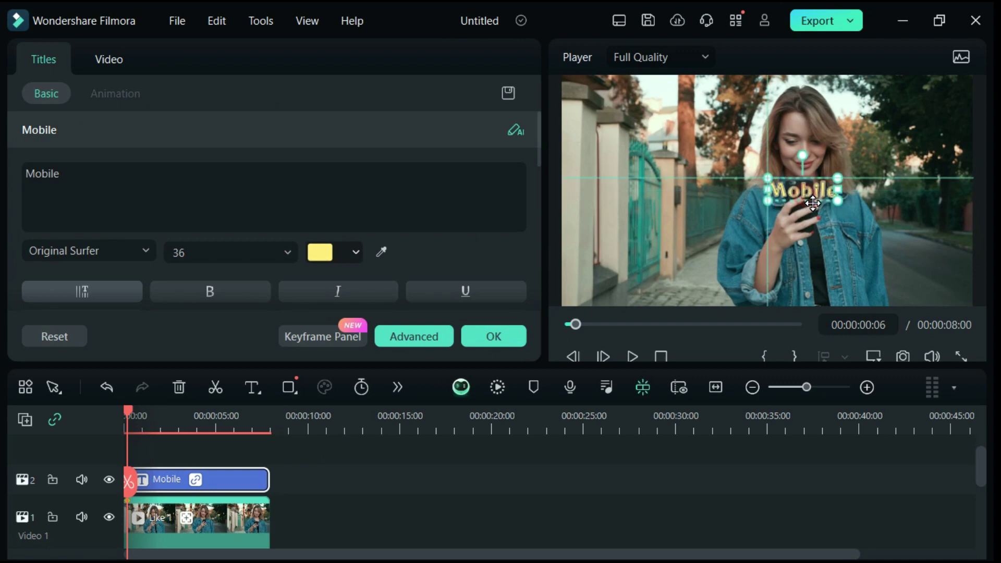
left_click(492, 336)
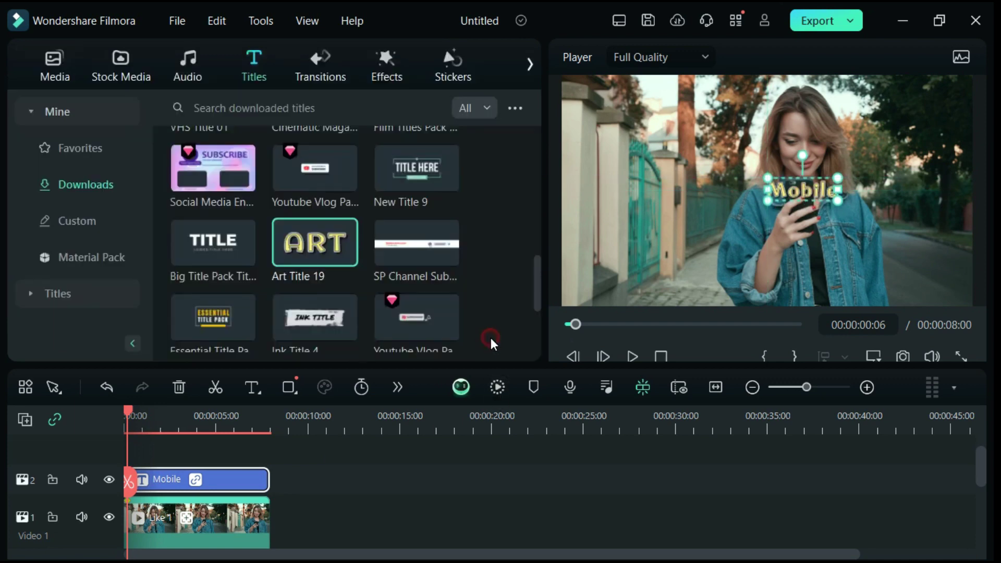
left_click(630, 355)
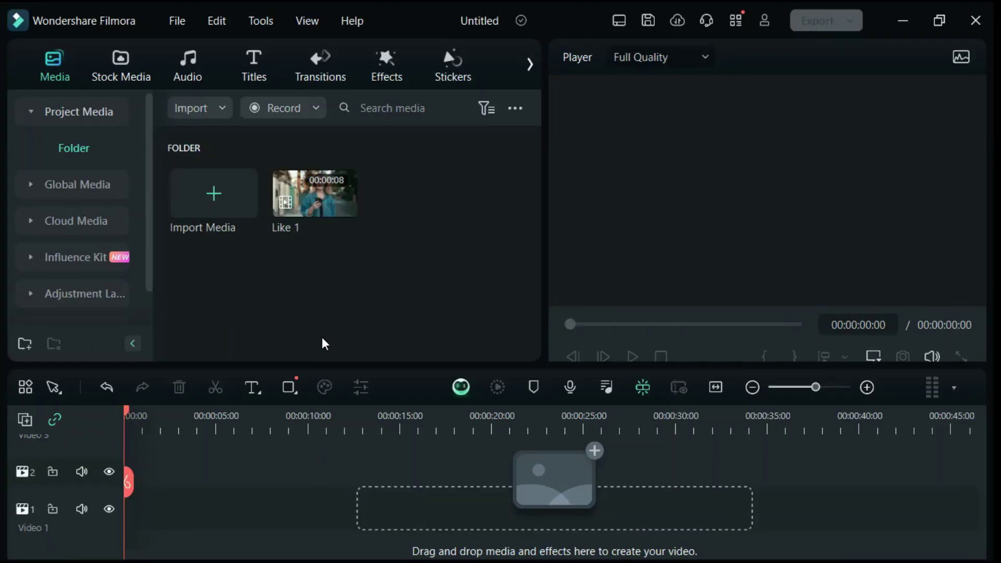
Step: Add the Like 1 clip to the emptied Video 1 track and enable Smart Cutout for it from the start
left_click(342, 202)
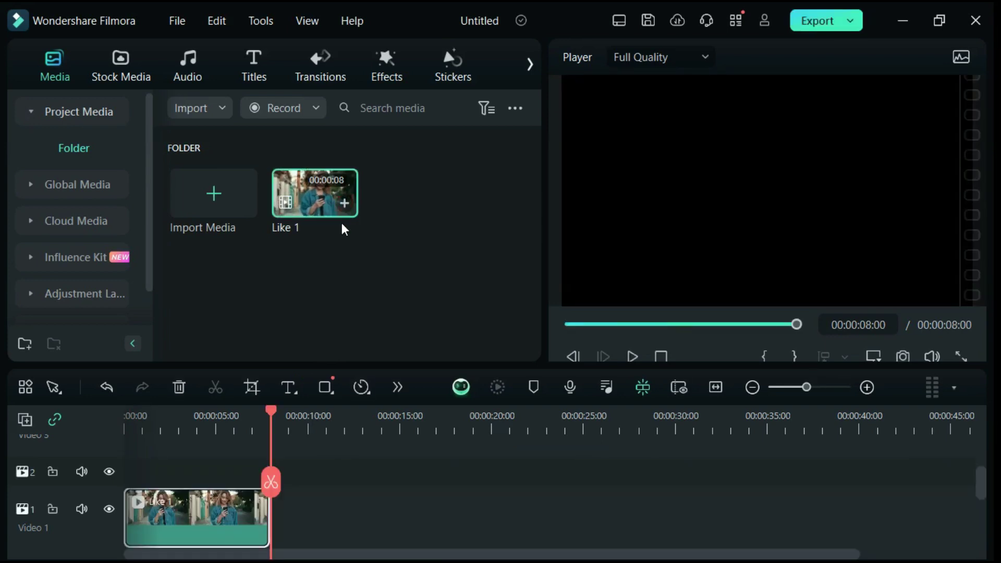
left_click_drag(267, 408, 125, 432)
double_click(203, 519)
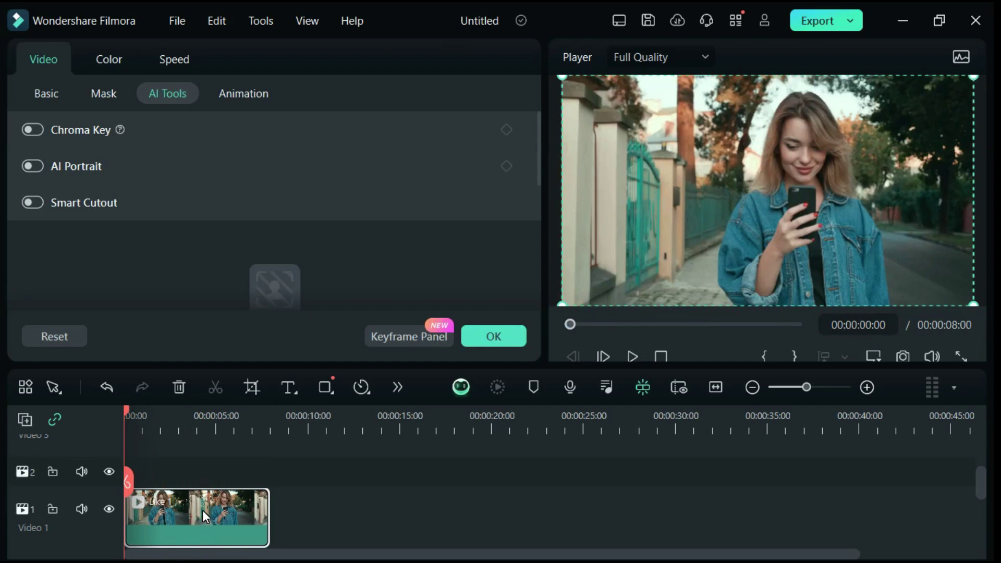
left_click(32, 203)
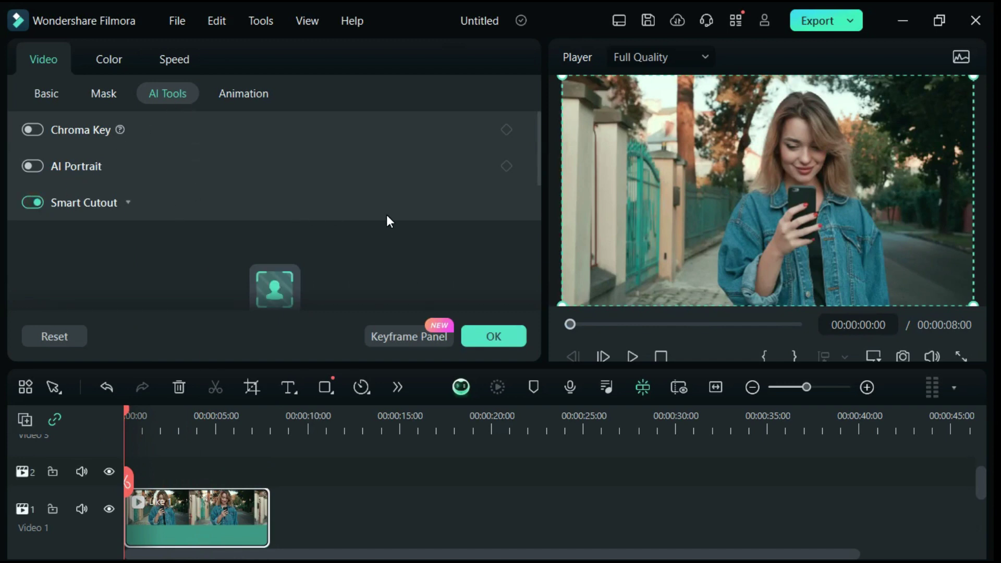
Step: Open the Smart Cutout editor and brush over the woman to select her as the cutout subject
scroll(387, 216, "down", 1)
left_click(276, 236)
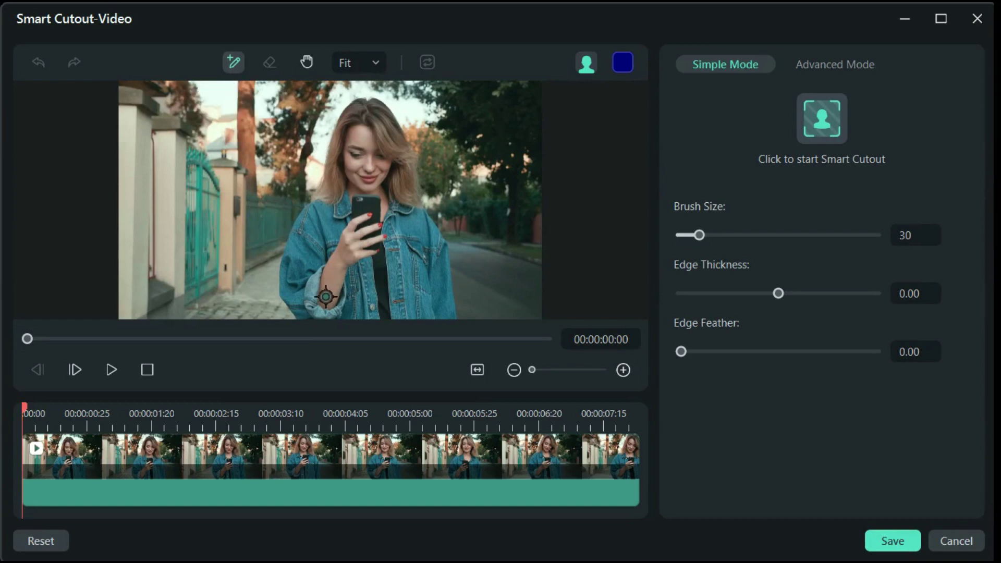
mouse_move(324, 302)
left_mouse_down()
mouse_move(338, 224)
mouse_move(378, 165)
mouse_move(420, 293)
left_mouse_up()
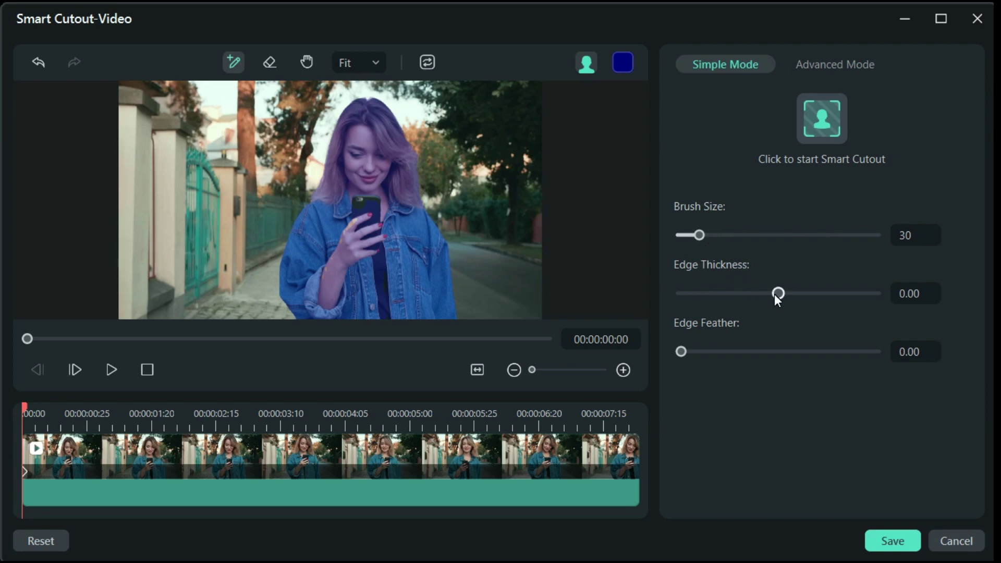
Step: Run Smart Cutout in Simple Mode for the whole clip and save the cutout of the woman
mouse_move(683, 353)
left_mouse_down()
mouse_move(759, 352)
mouse_move(690, 346)
left_mouse_up()
left_click(829, 71)
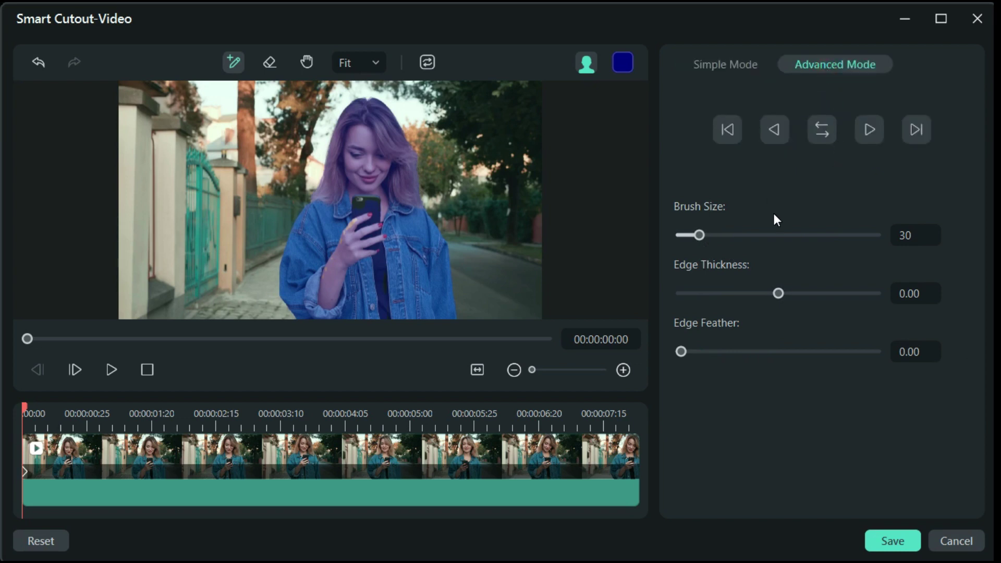
left_click(725, 67)
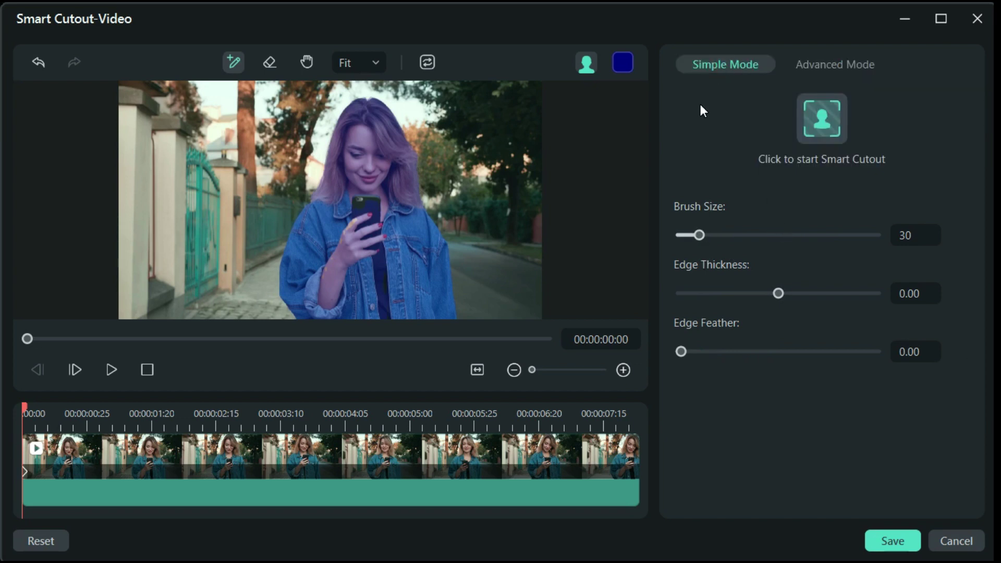
left_click(822, 119)
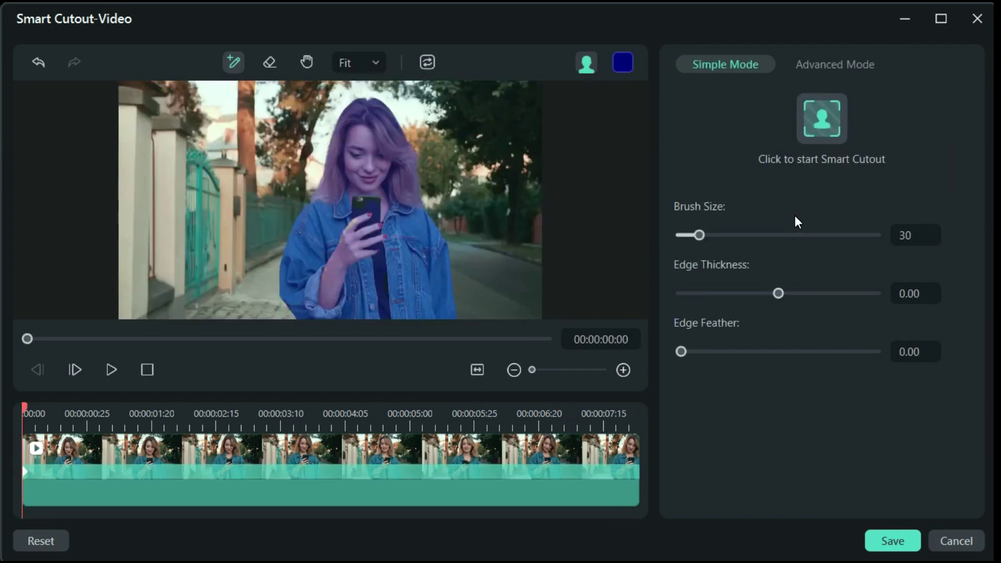
left_click(890, 542)
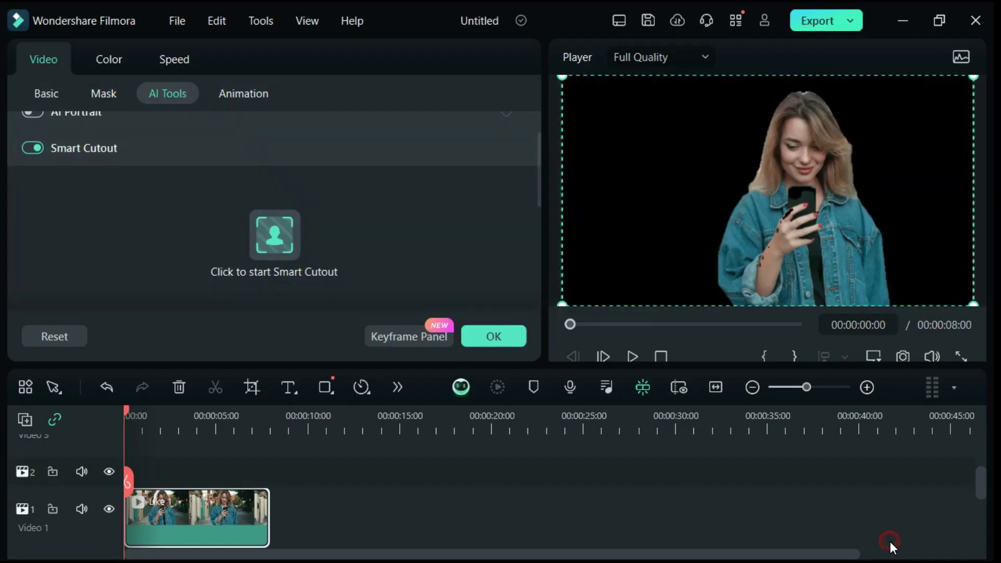
Step: Play back the background-free Like 1 clip, return the playhead to the start and close the clip settings
left_click(632, 356)
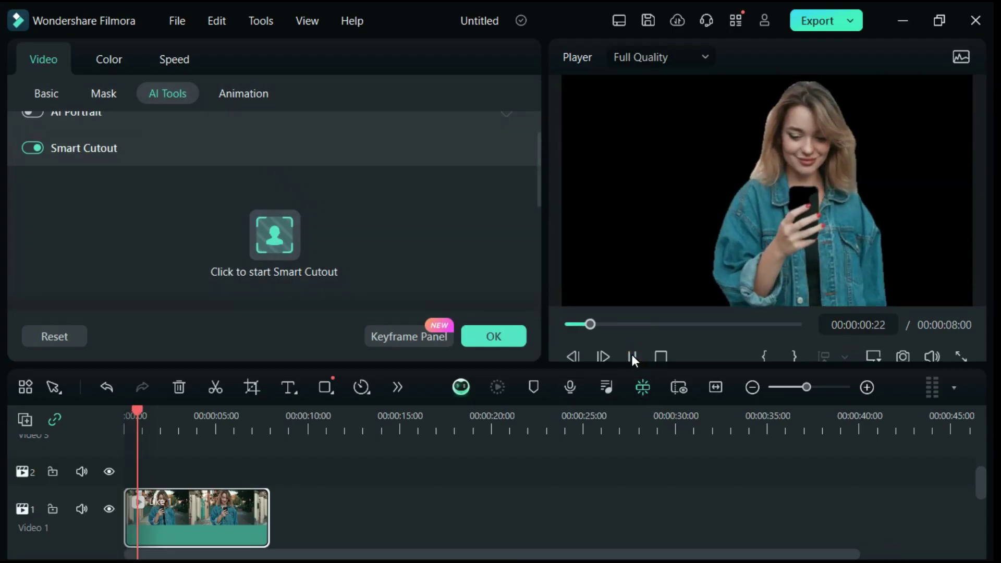
left_click(631, 357)
mouse_move(159, 412)
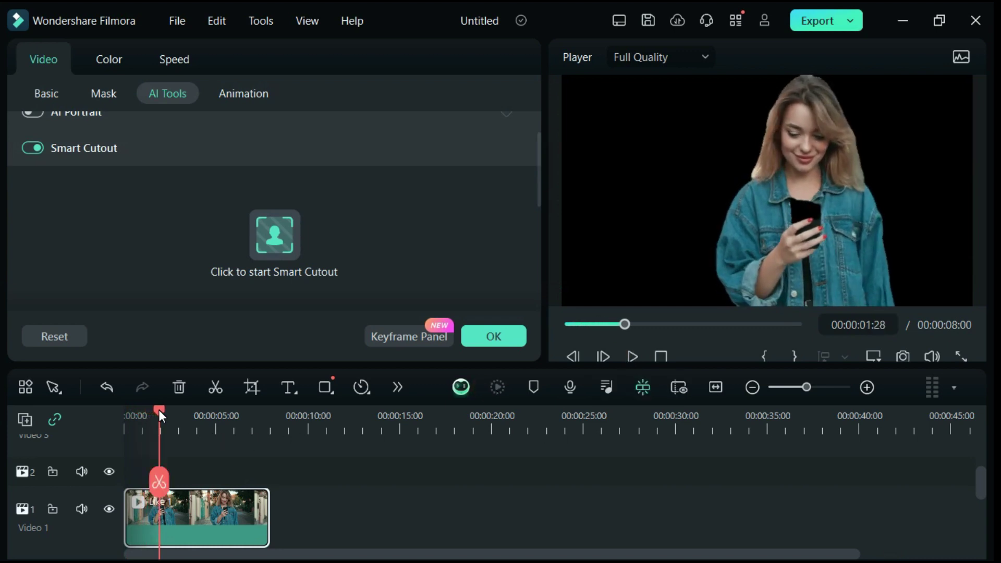
left_click_drag(159, 409, 110, 417)
left_click(480, 335)
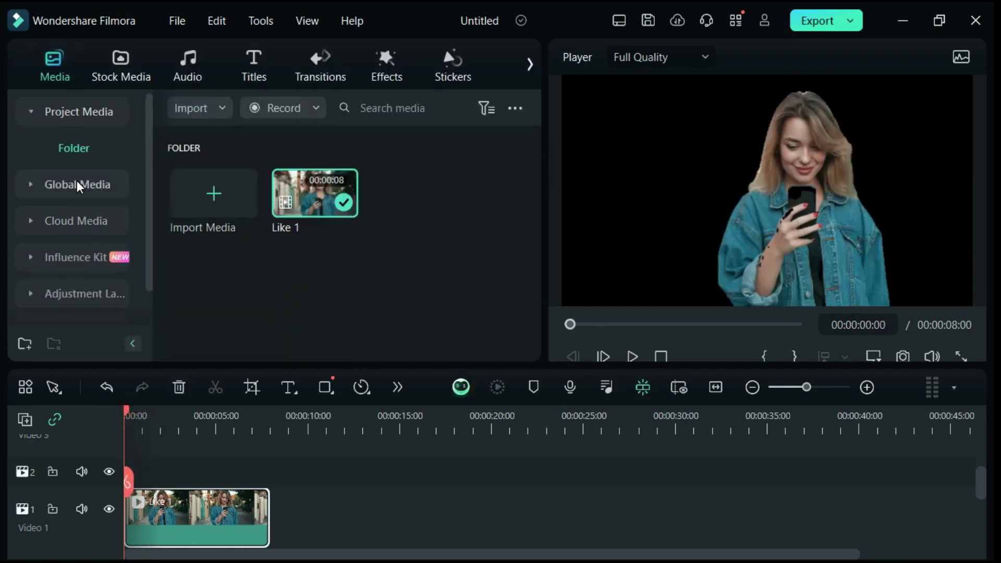
Step: Insert the favorite stock Landscape Background clip on the Video 1 track beneath the Like 1 cutout
left_click(117, 70)
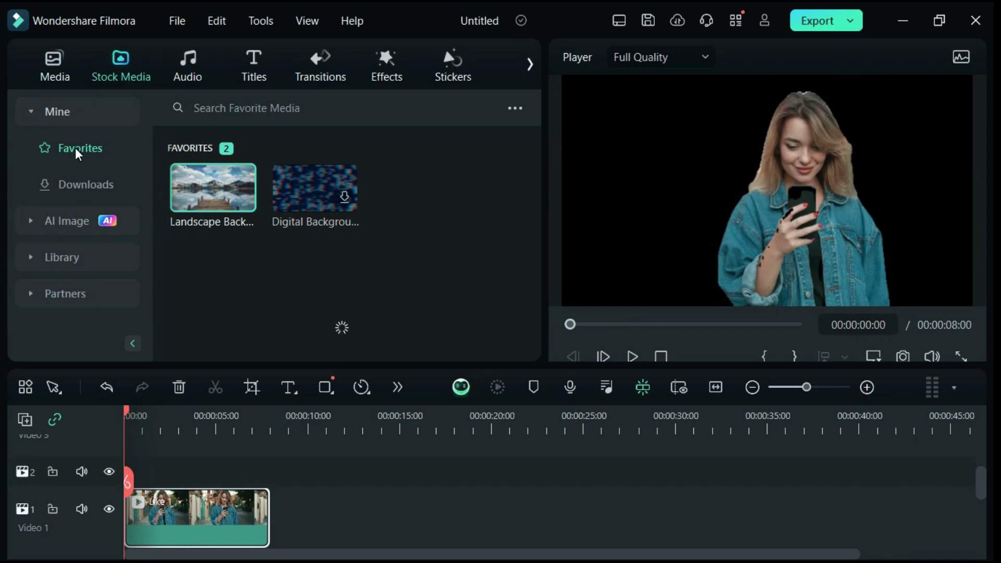
mouse_move(207, 197)
left_click_drag(203, 193, 191, 530)
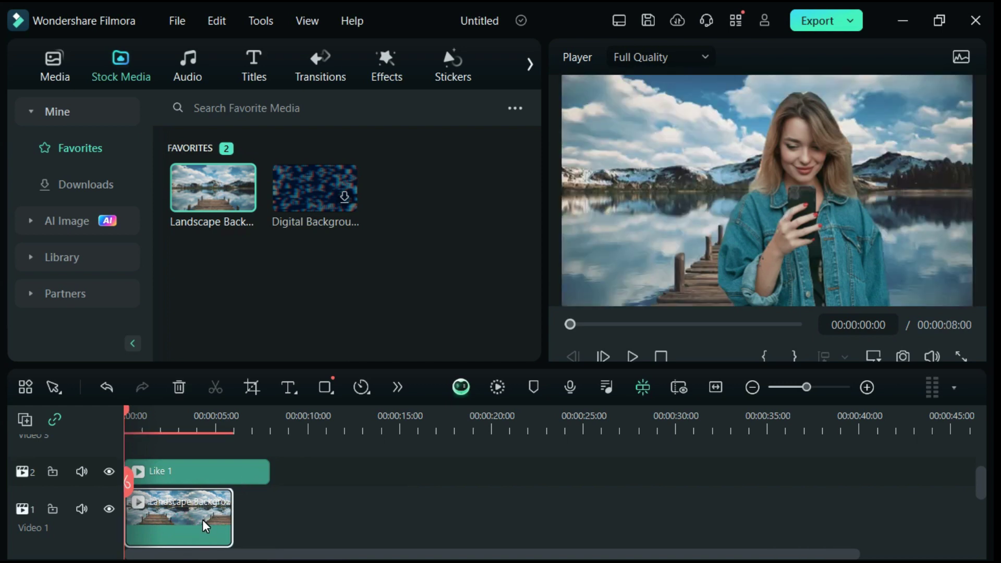
Step: Set the Landscape Background clip's duration to 8 seconds at uniform speed, matching the Like 1 clip's length
double_click(203, 521)
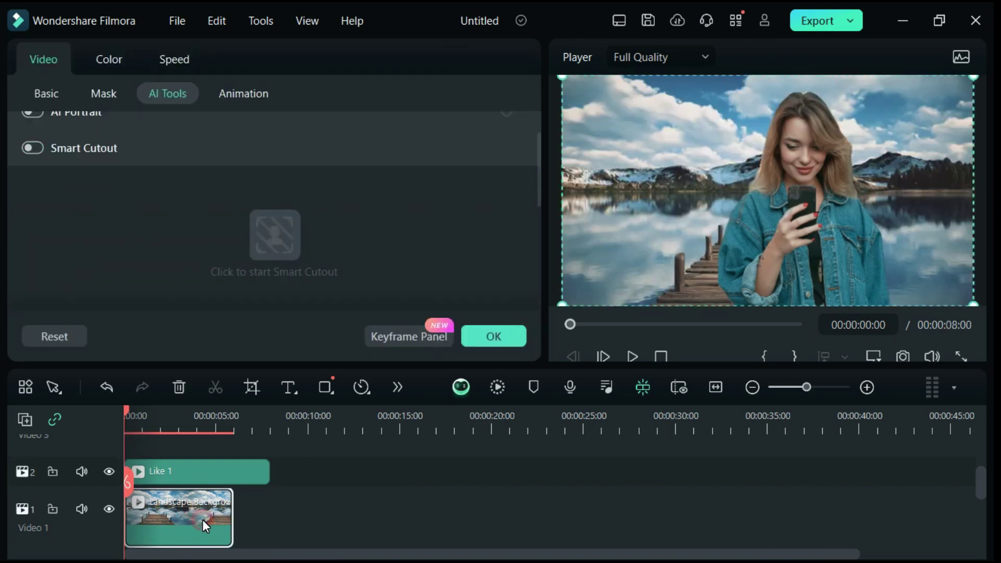
left_click(171, 64)
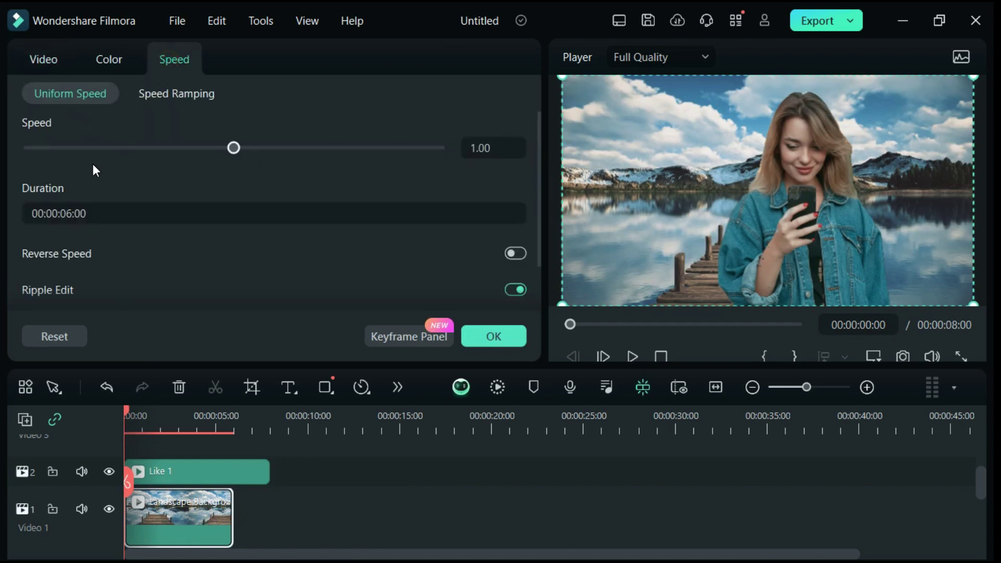
left_click(82, 218)
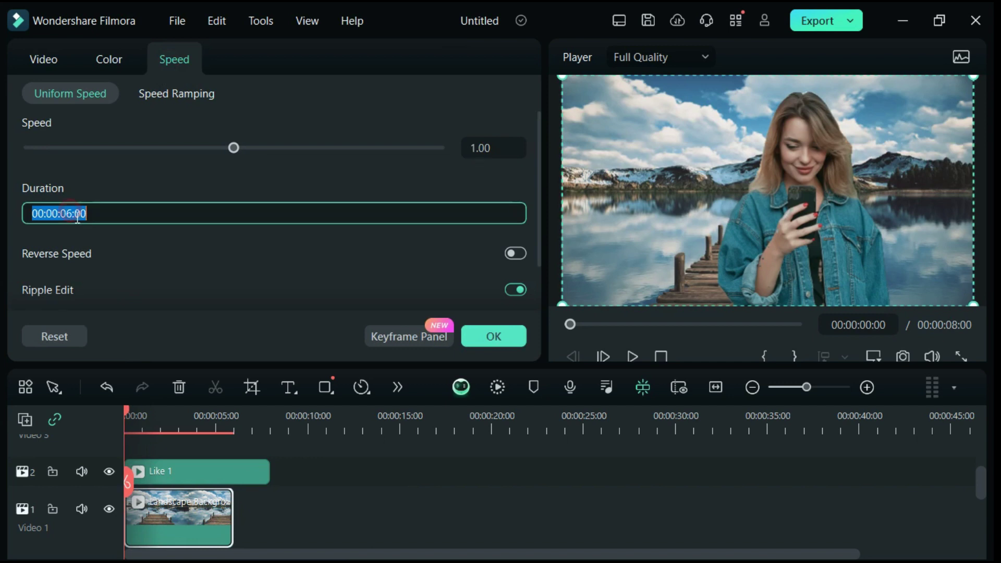
left_click(494, 339)
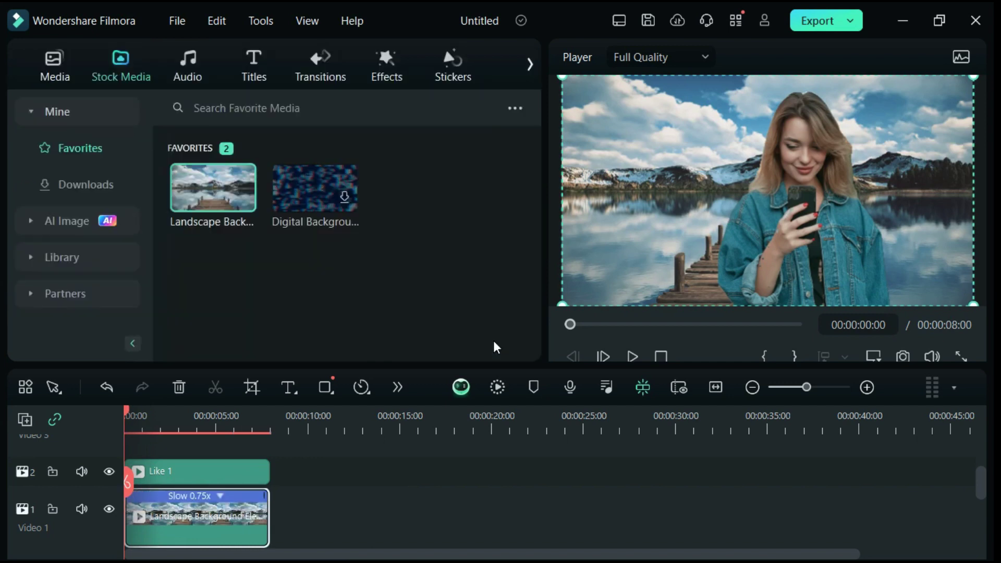
Step: Scale down the Like 1 cutout, place it at about X -143, Y -128 px on the pier, and play the composite
left_click(198, 473)
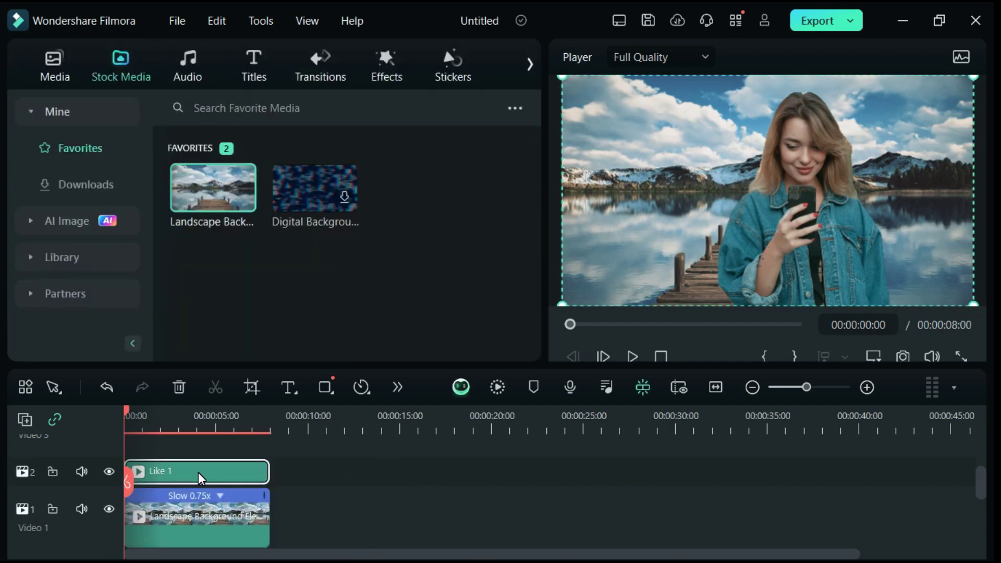
key("ctrl+r")
left_click_drag(775, 251, 745, 259)
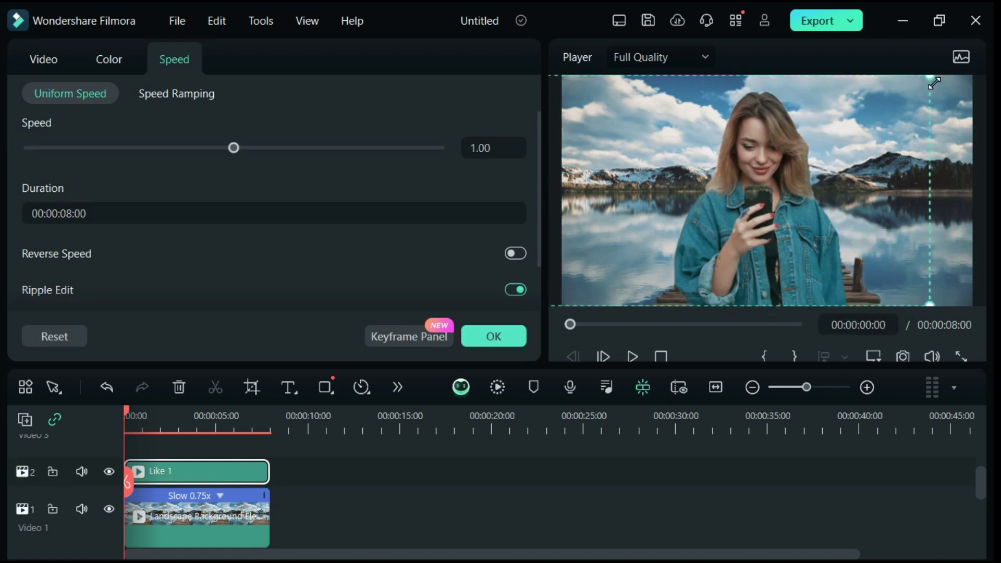
left_click_drag(932, 79, 838, 155)
left_click_drag(727, 236, 781, 252)
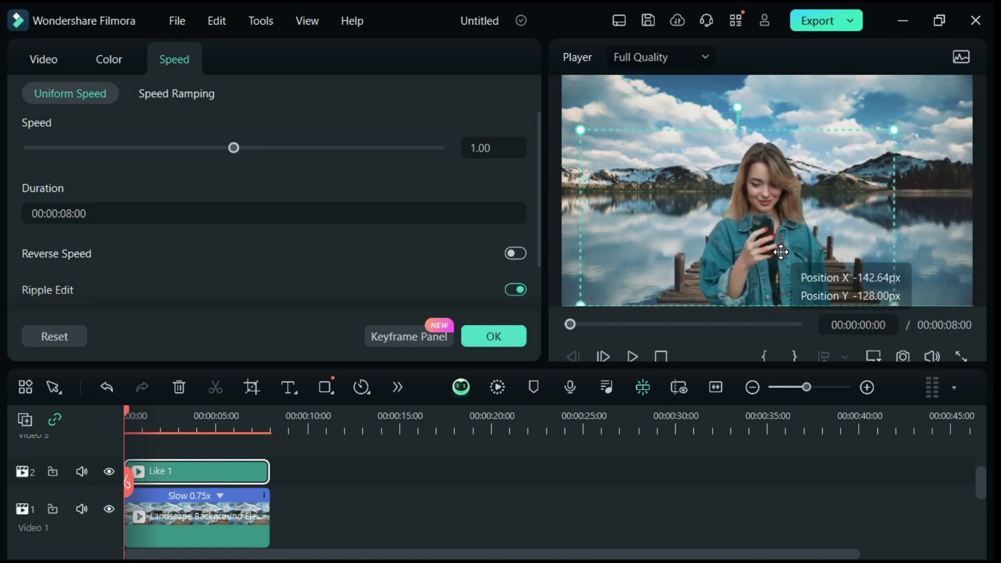
left_click(629, 355)
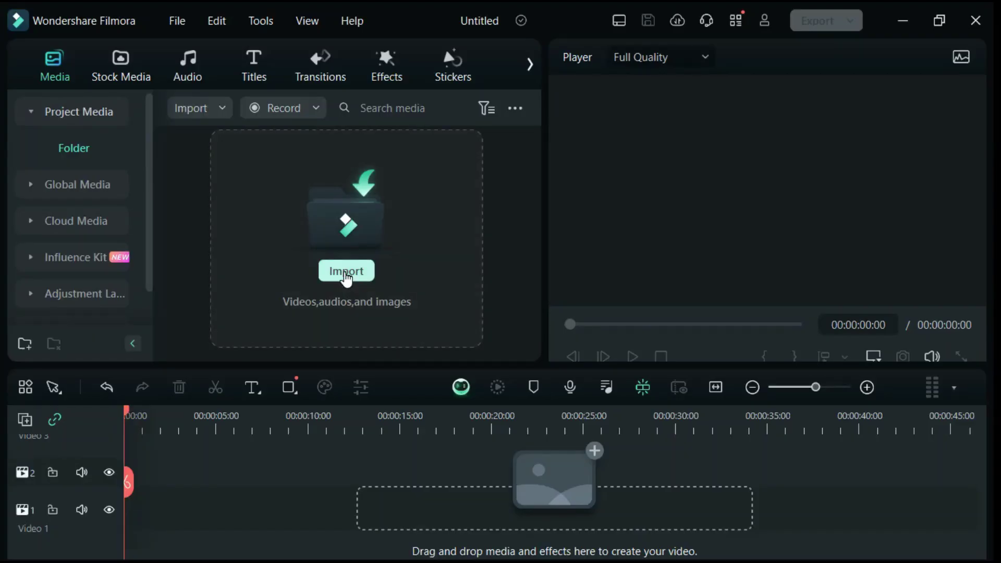
Step: Import the Smartphone video into the empty project and add it to the Video 1 track
left_click(346, 272)
double_click(493, 173)
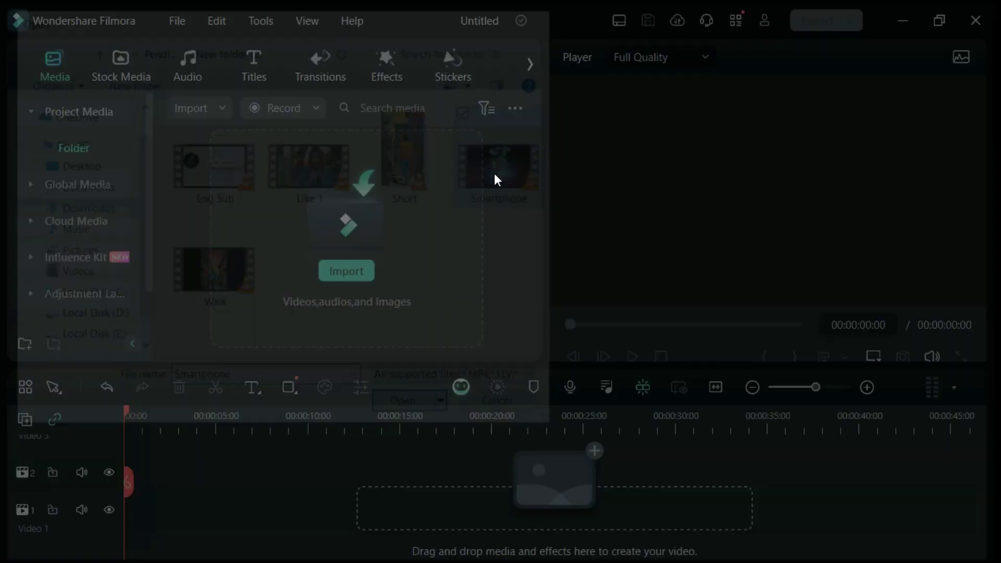
left_click(346, 204)
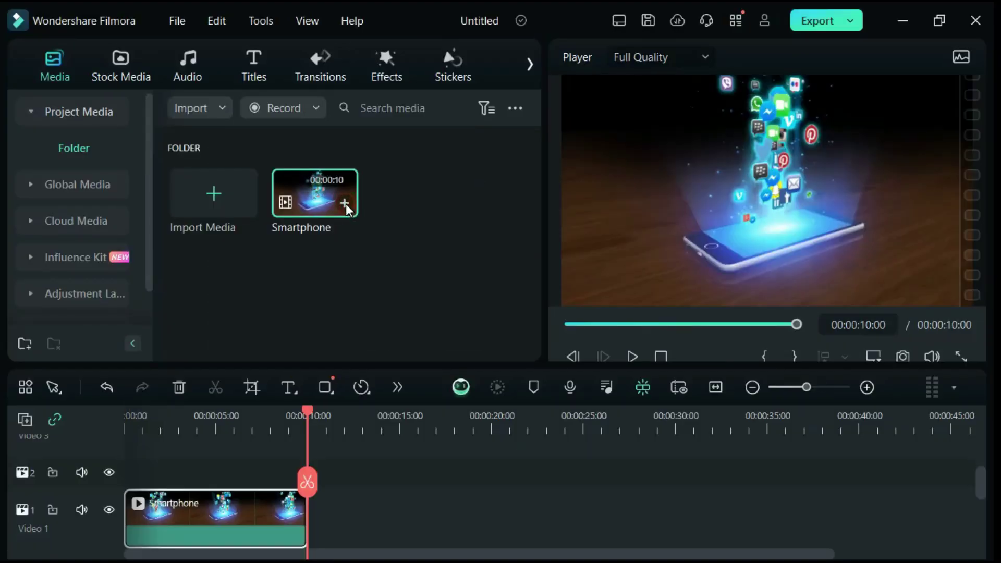
Step: Return the playhead to the start and open the Smartphone clip's speed ramping presets
left_click(149, 412)
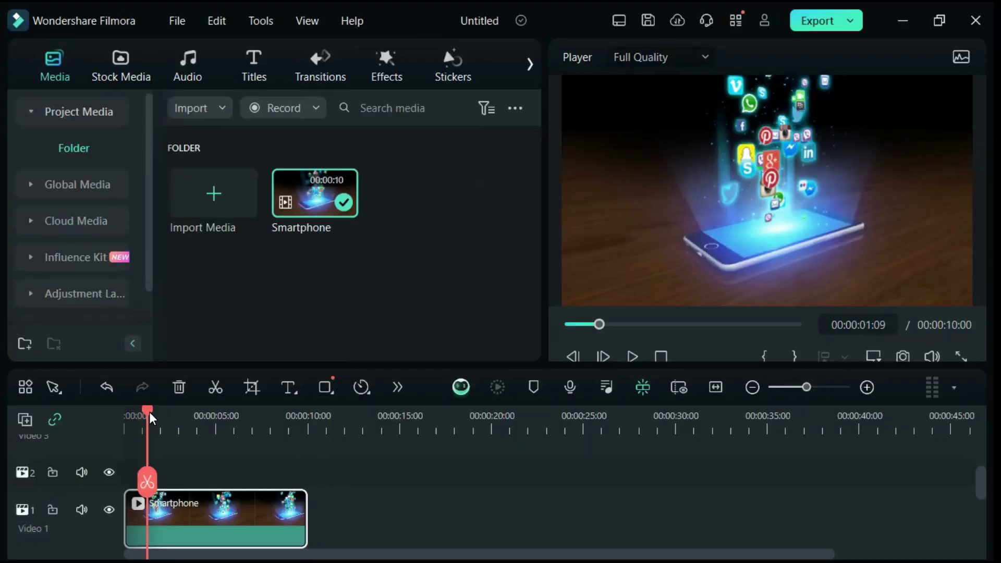
left_click(125, 417)
double_click(199, 514)
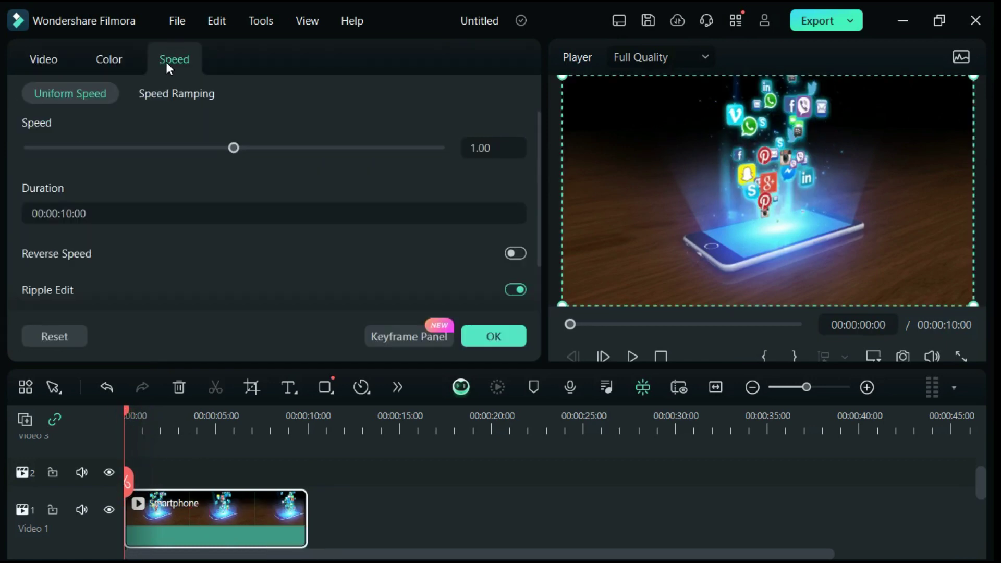
left_click(168, 95)
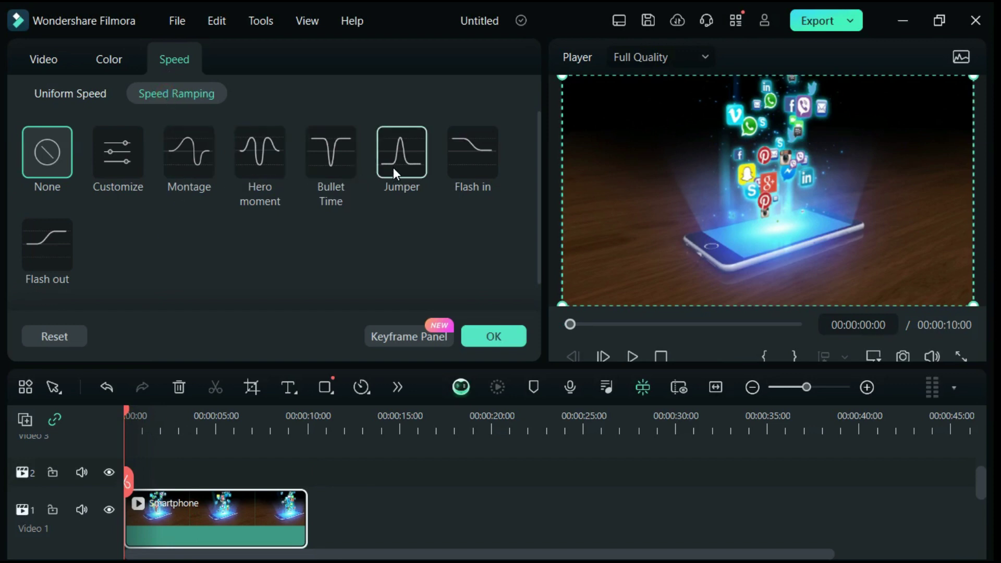
Step: Apply the Hero moment speed ramp to the Smartphone clip and play it
left_click(265, 158)
scroll(433, 215, "down", 3)
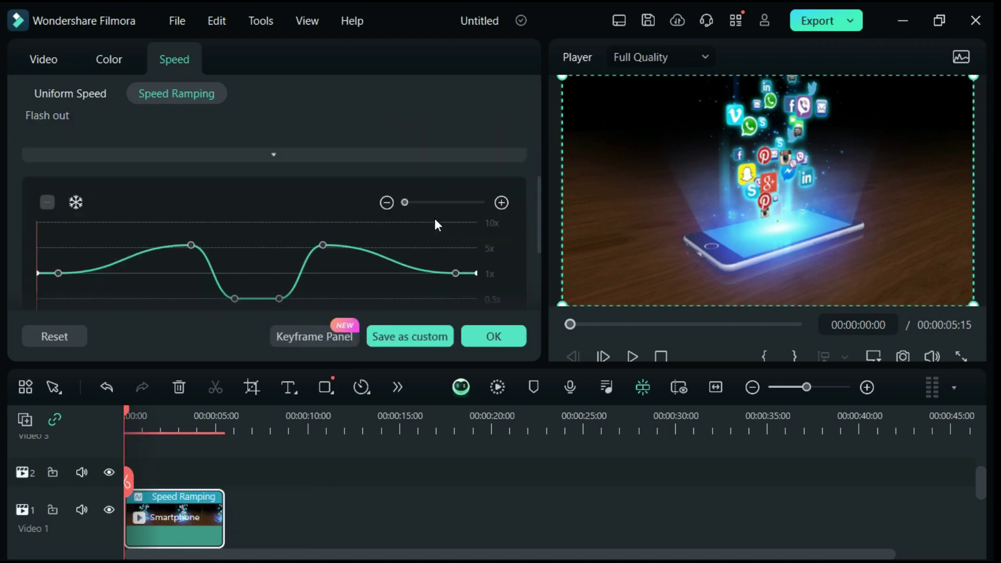
left_click(631, 358)
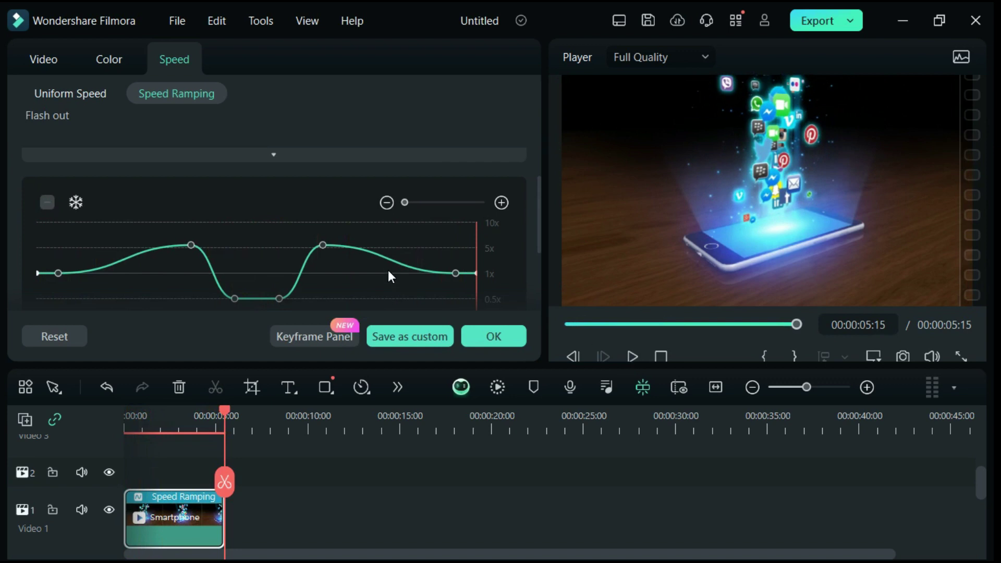
scroll(362, 253, "up", 3)
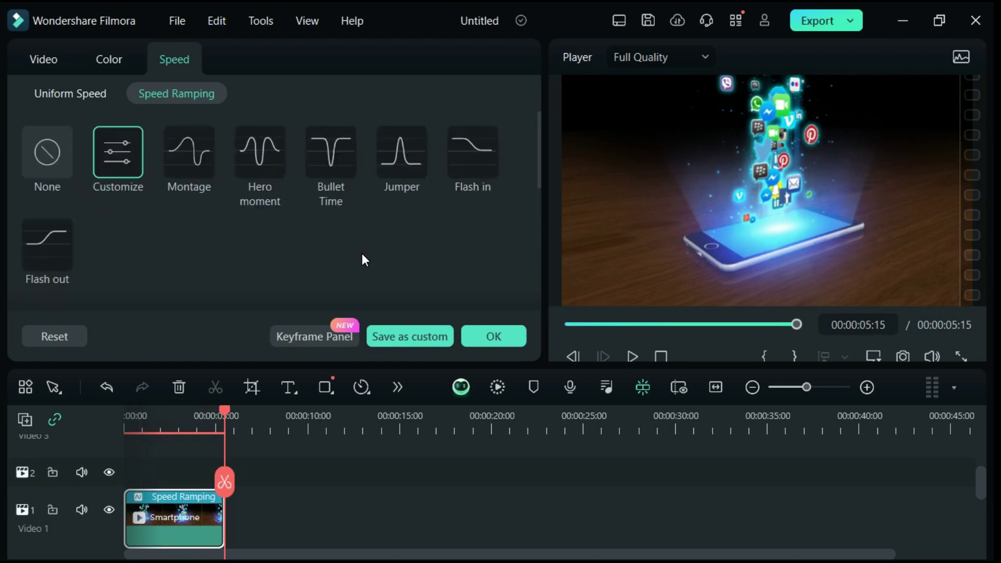
Step: Choose the Customize speed ramp, lowering its first curve point to about 0.5x and raising the middle point to just below 5x
left_click(117, 160)
scroll(198, 229, "down", 3)
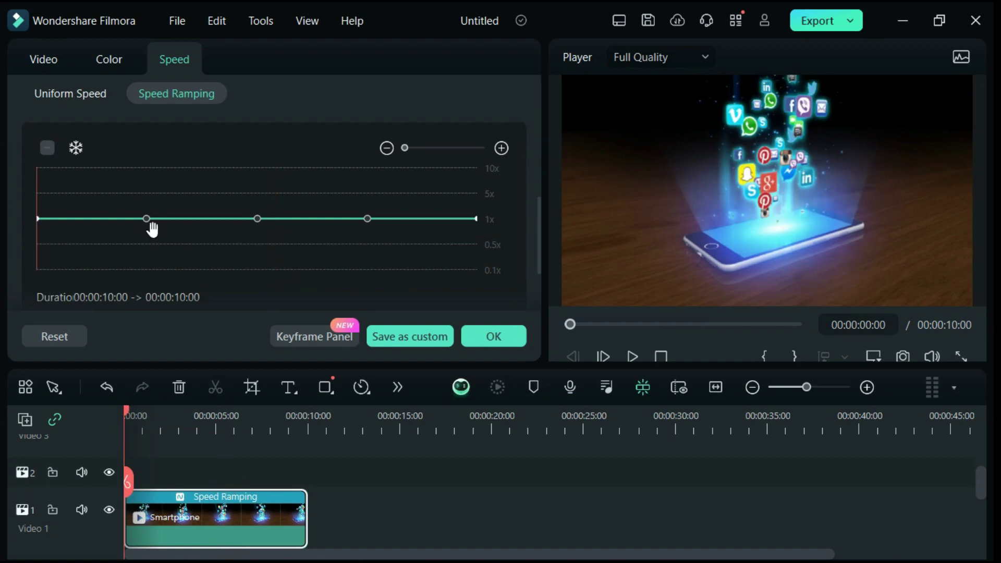
left_click_drag(152, 223, 126, 245)
left_click_drag(259, 220, 260, 198)
Step: Add a curve point between the first two, raise it slightly above 1x, and lower the last point slightly below 1x
left_click(189, 224)
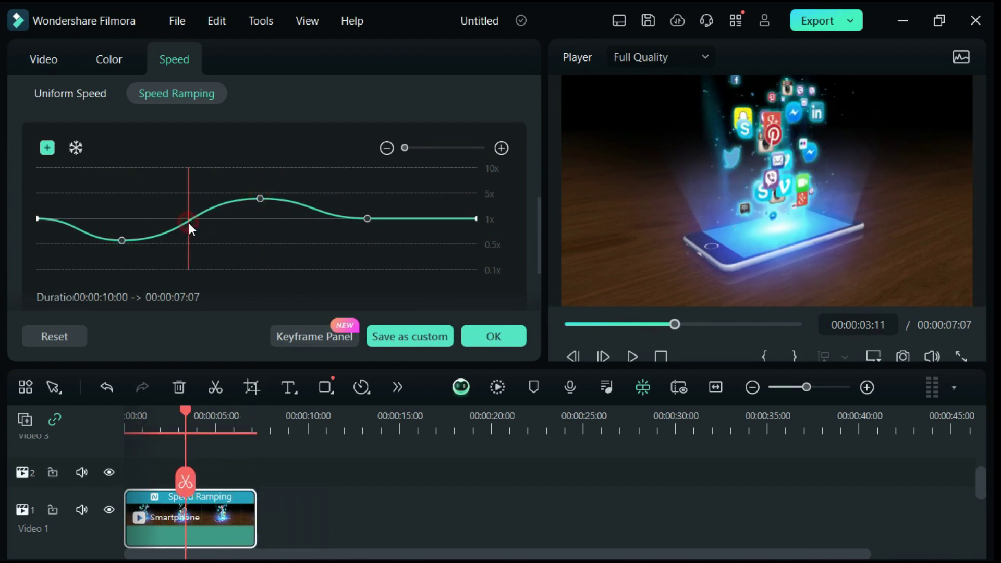
left_click(45, 150)
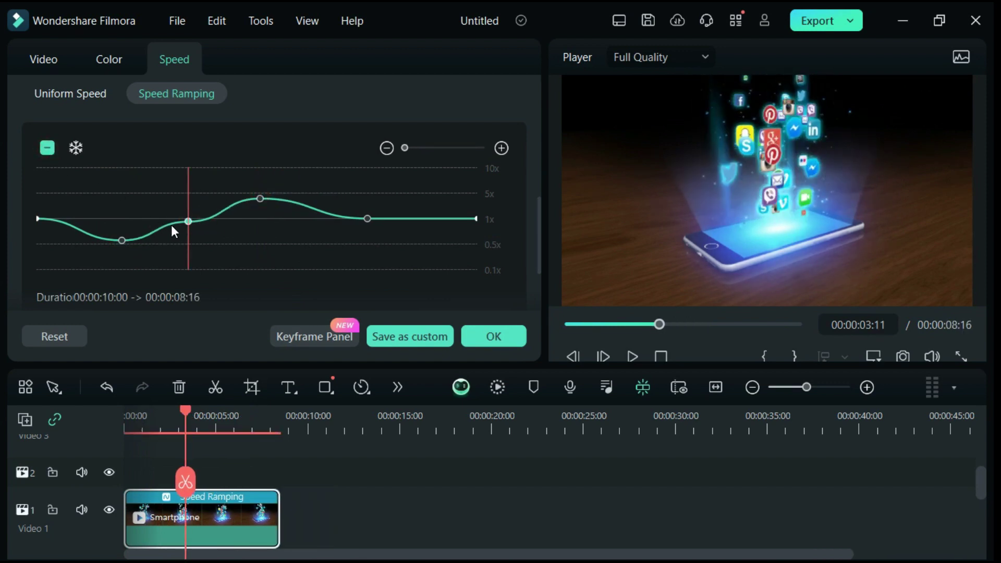
left_click_drag(196, 231, 197, 224)
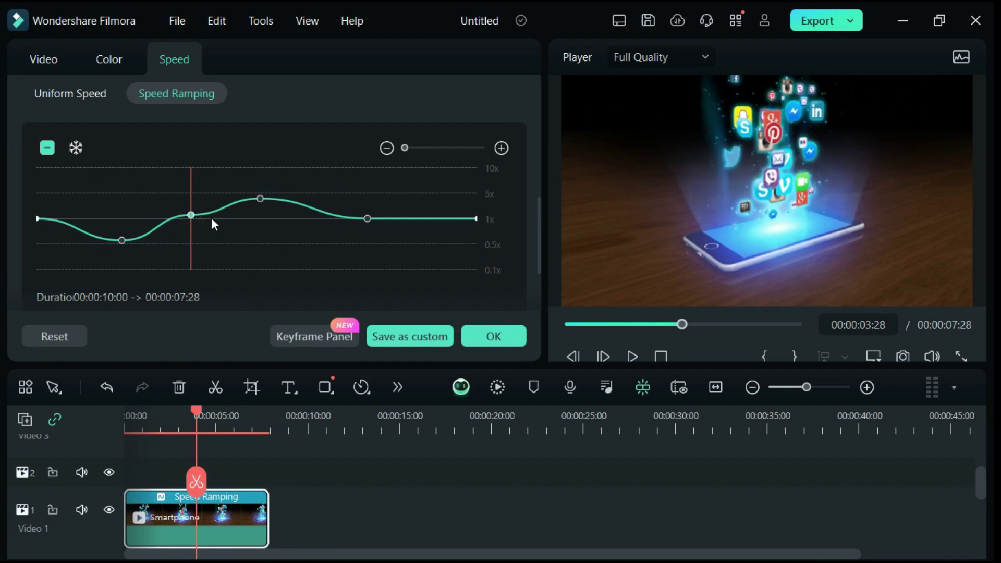
left_click_drag(375, 229, 376, 237)
Step: Insert a 1-second freeze frame on the speed curve between its peak and last point
left_click(321, 213)
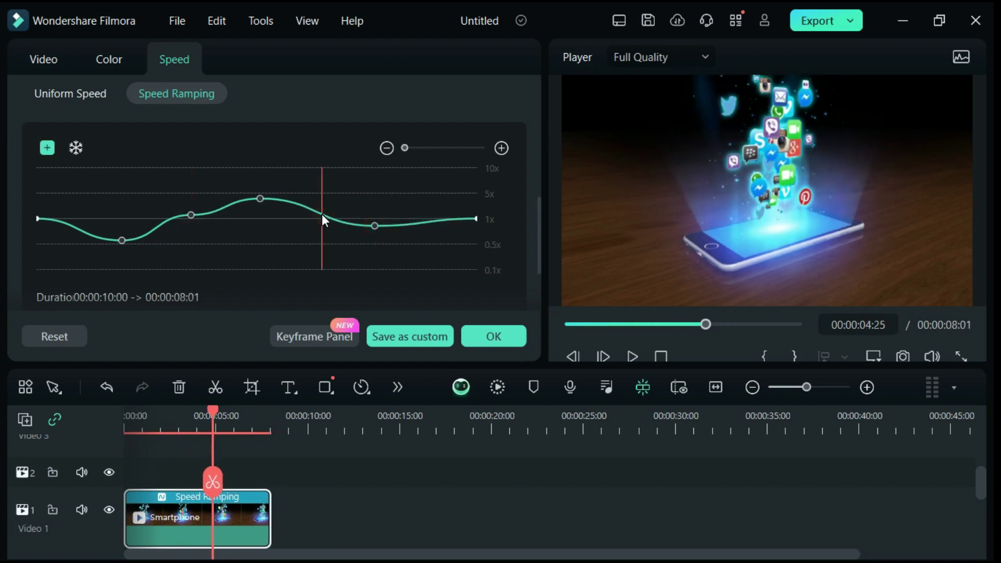
left_click(76, 150)
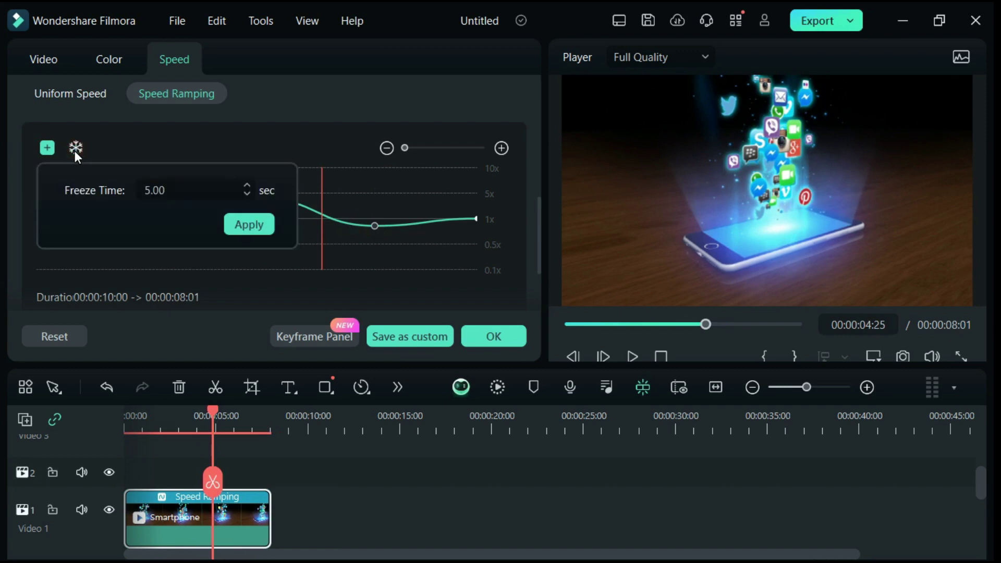
left_click(246, 195)
left_click(246, 195)
left_click(246, 195)
left_click(246, 195)
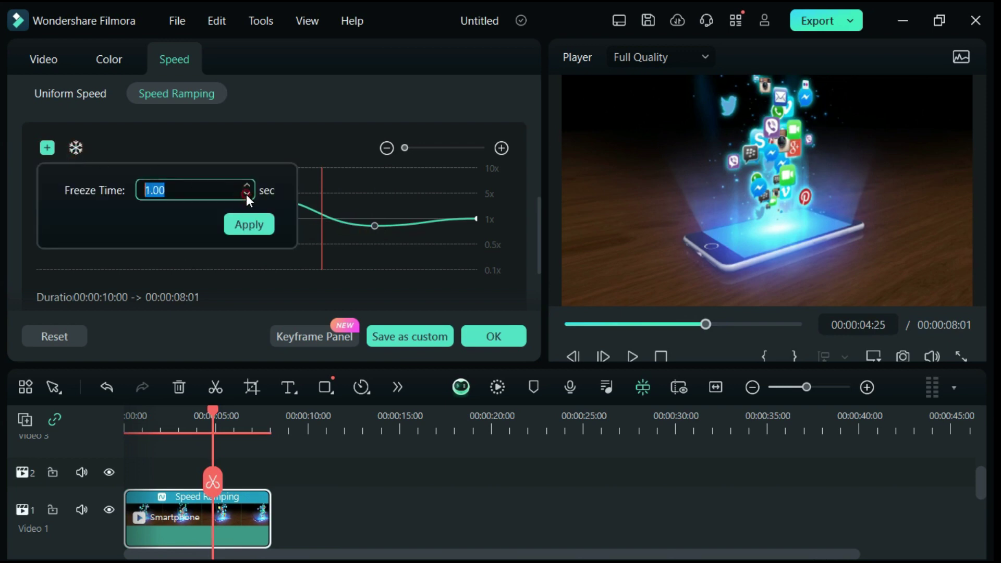
left_click(243, 223)
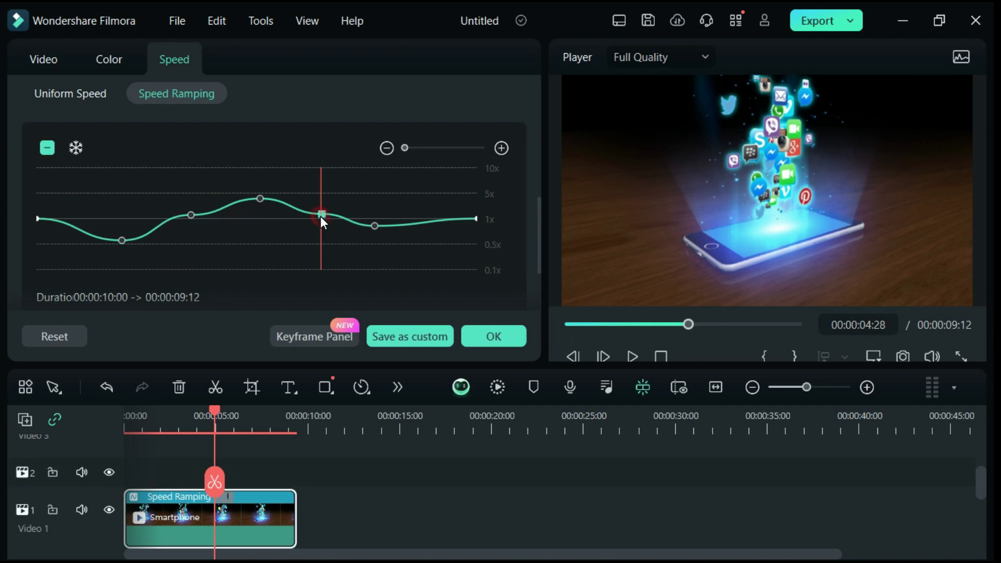
Step: Reopen the freeze point's settings, apply a freeze time of 1 second again, and play the speed-ramped clip
left_click(322, 216)
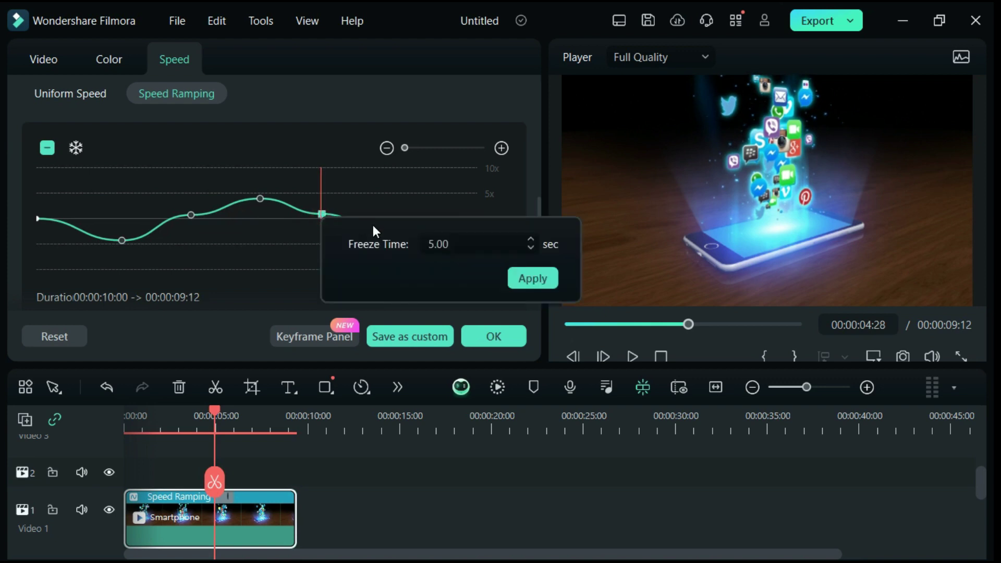
left_click(531, 248)
left_click(530, 248)
left_click(530, 248)
left_click(531, 248)
left_click(530, 273)
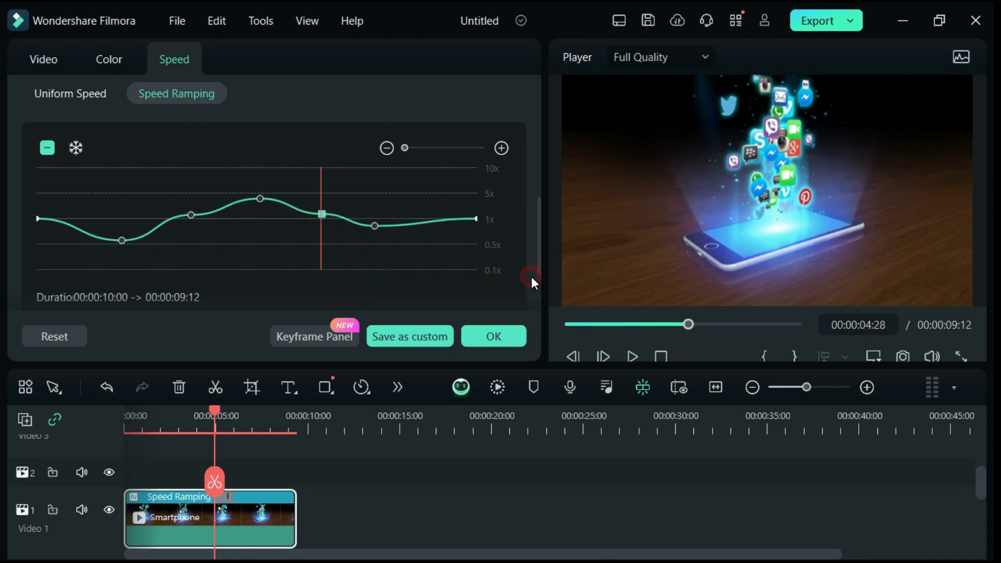
left_click(634, 356)
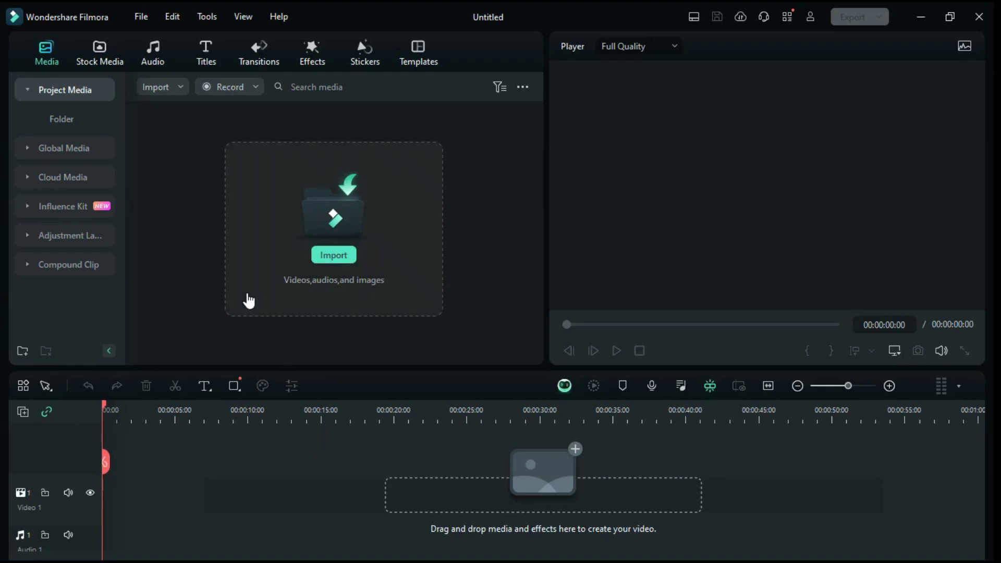
Step: Start the AI Image tool and enter the prompt "A winter Lake containing a reflection of the sky, covered in white snow, shot with a wide angle lens."
left_click(103, 59)
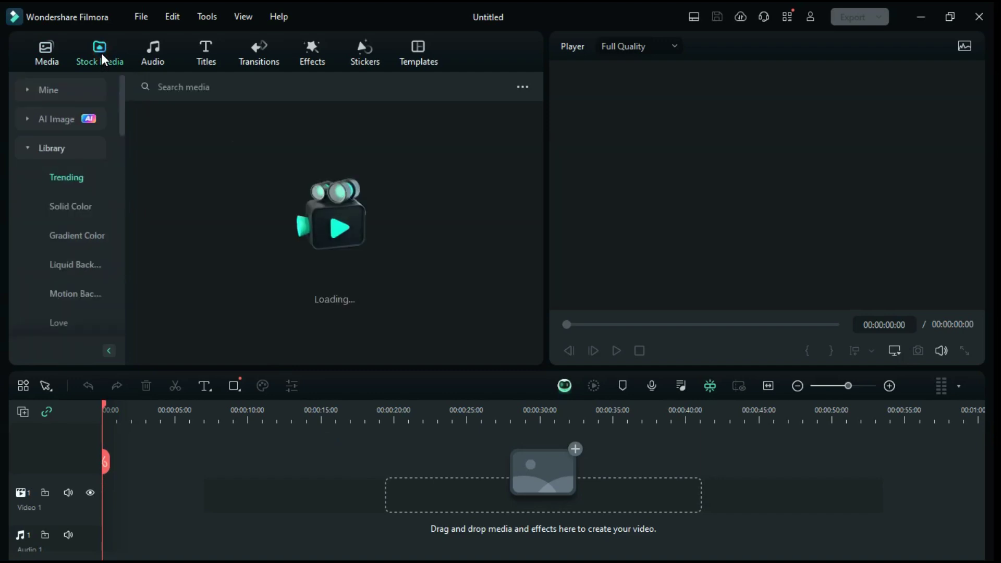
left_click(30, 120)
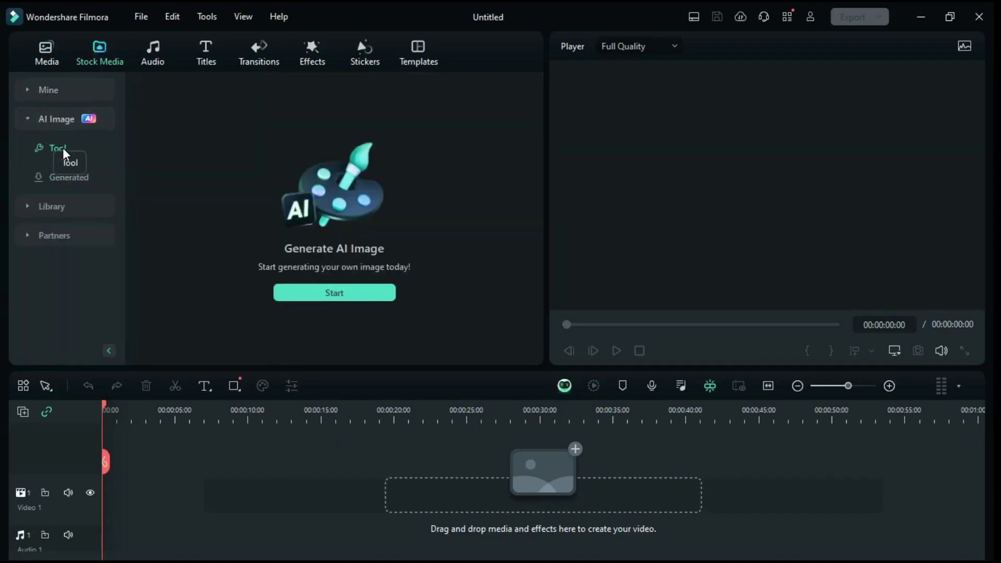
left_click(333, 297)
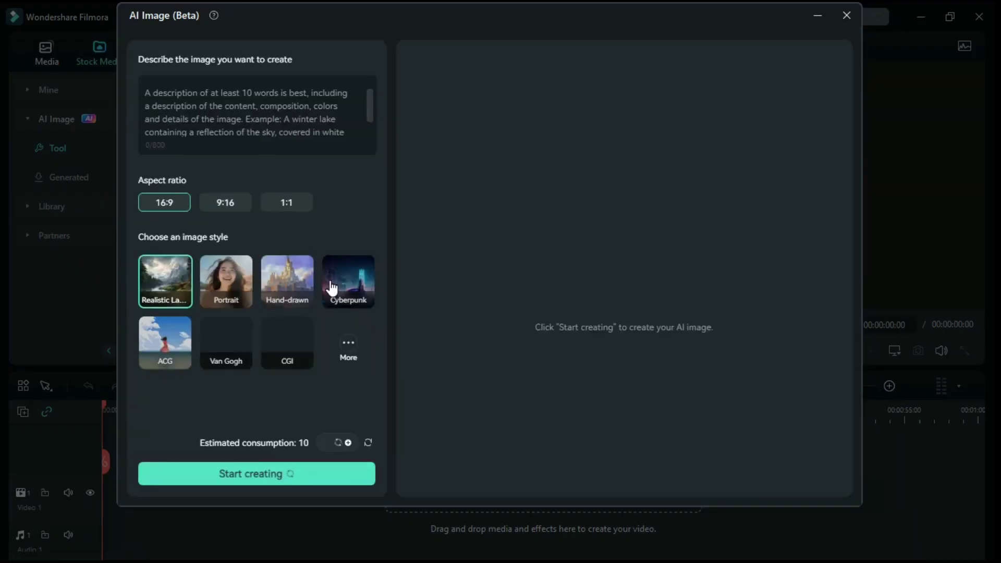
left_click(226, 106)
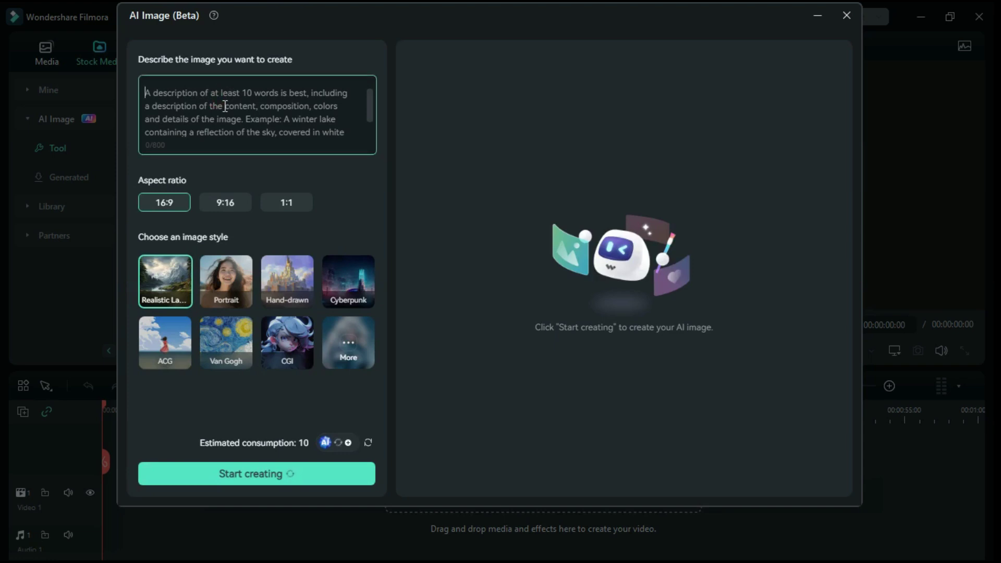
type("A winter Lake containing a reflection of the sky, covered in white snow, shot with a wide angle lens.")
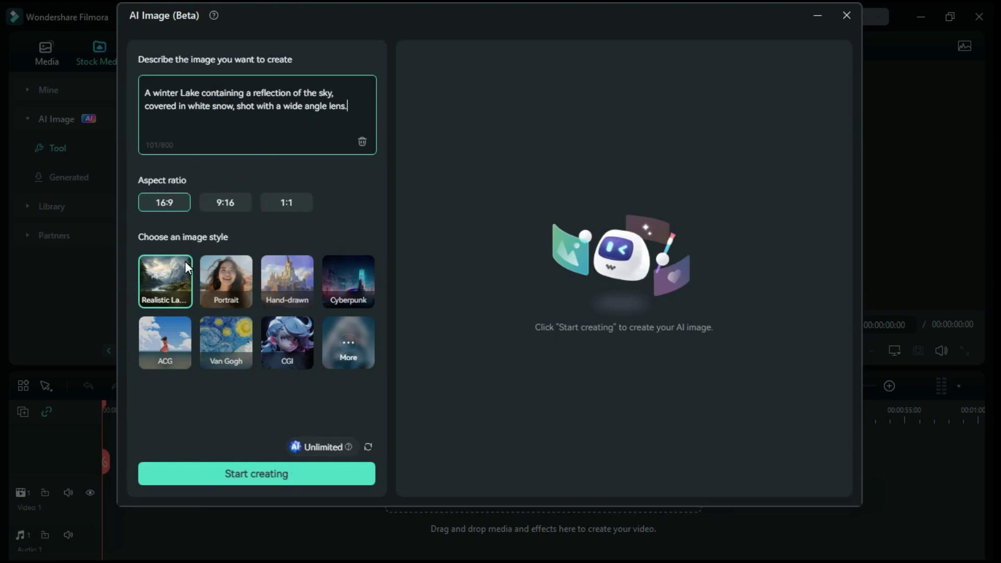
Step: Try the Portrait, Hand-drawn and Cyberpunk styles, settle on Realistic Landscape, and generate the 16:9 images
left_click(226, 285)
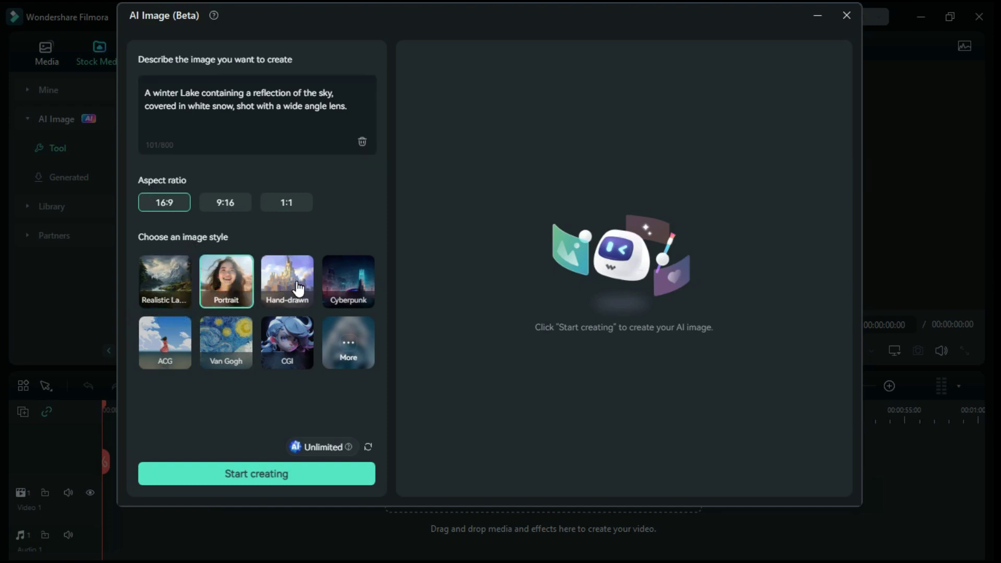
left_click(313, 287)
left_click(354, 288)
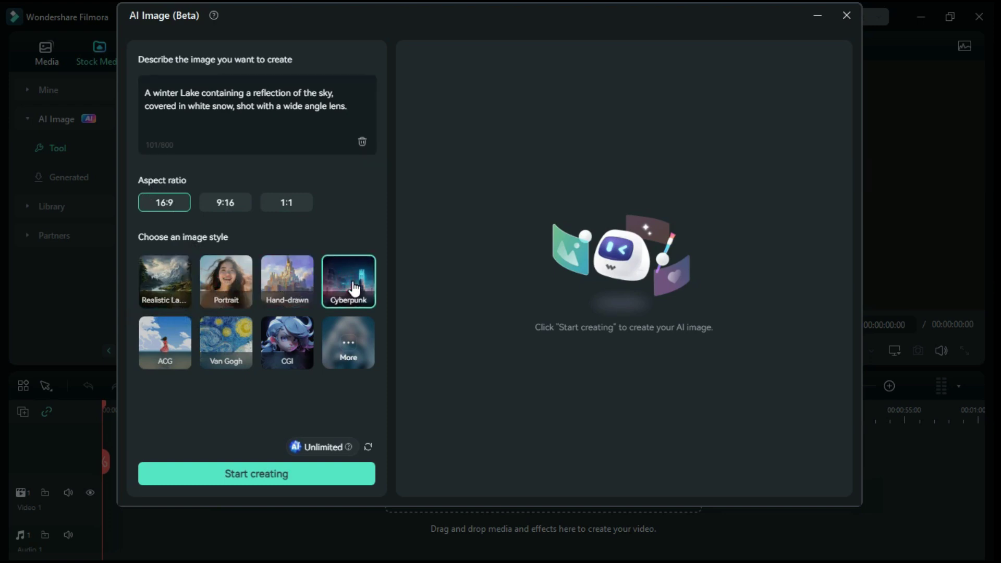
left_click(166, 286)
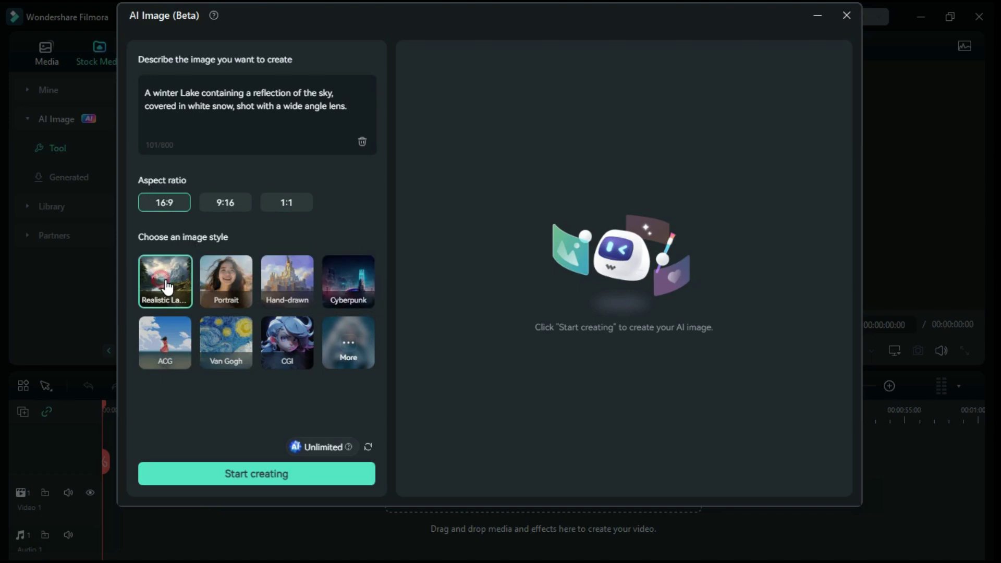
left_click(250, 477)
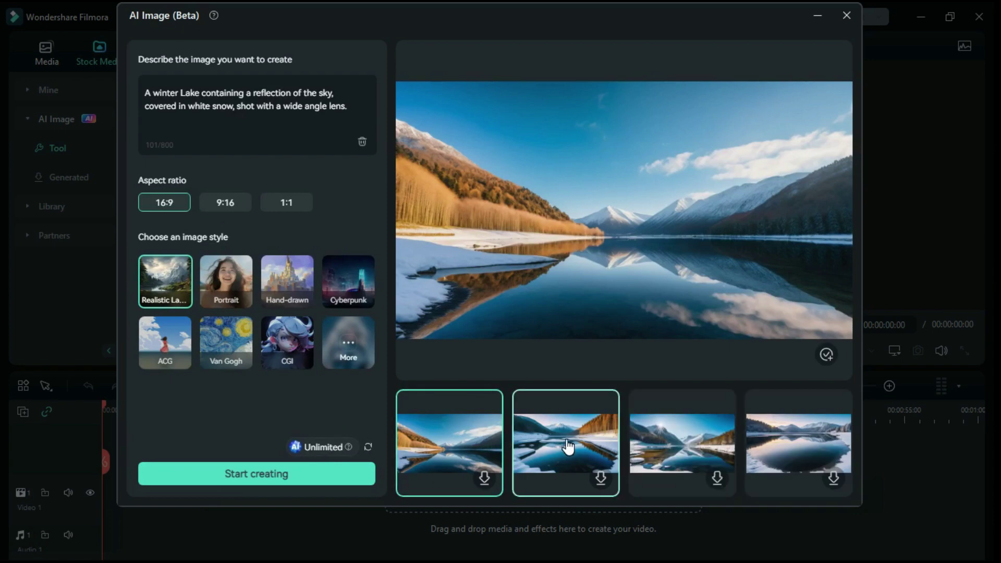
Step: Preview the generated winter lake images and download the third one, with the sun above the mountains
left_click(568, 447)
left_click(641, 446)
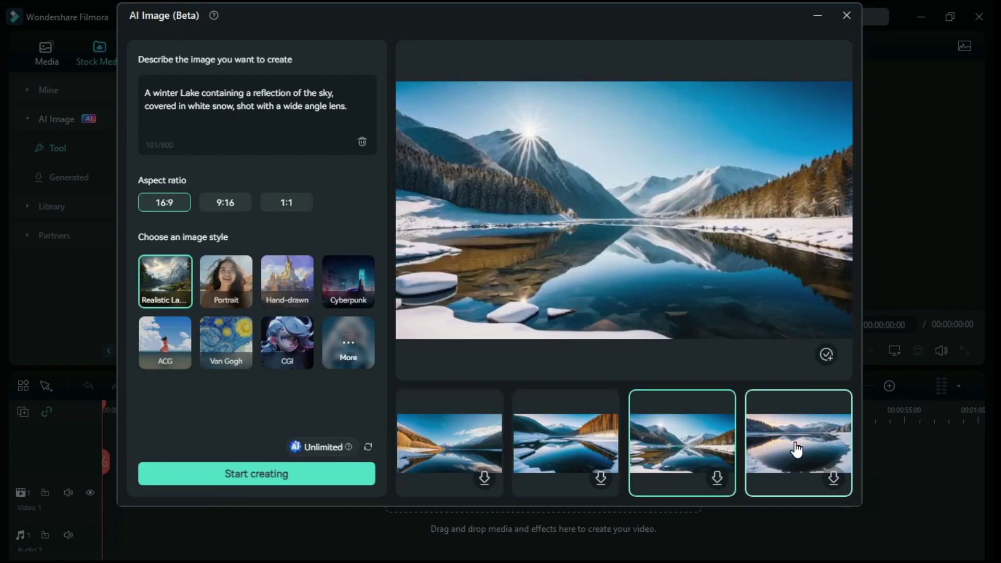
left_click(796, 448)
left_click(472, 453)
left_click(668, 454)
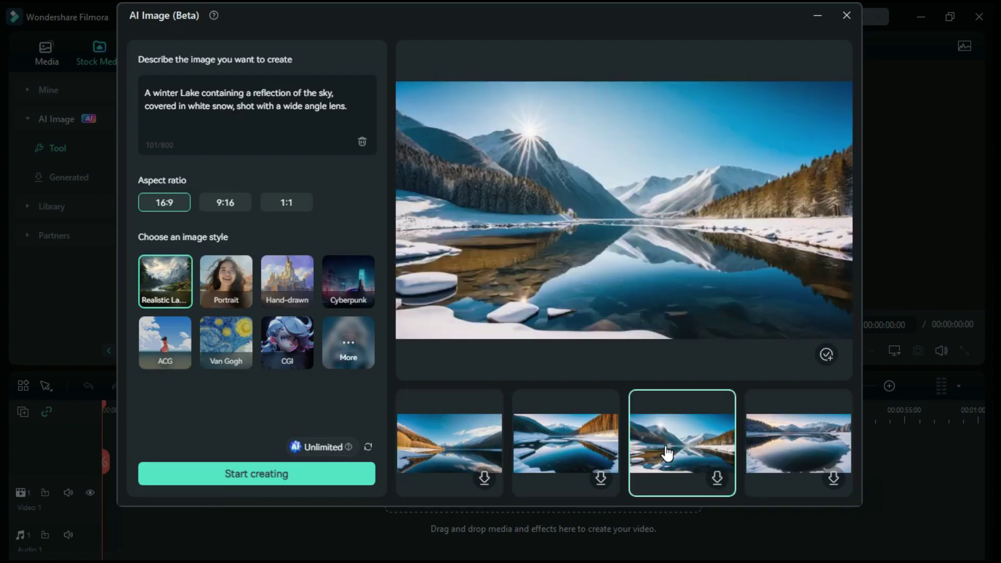
left_click(717, 478)
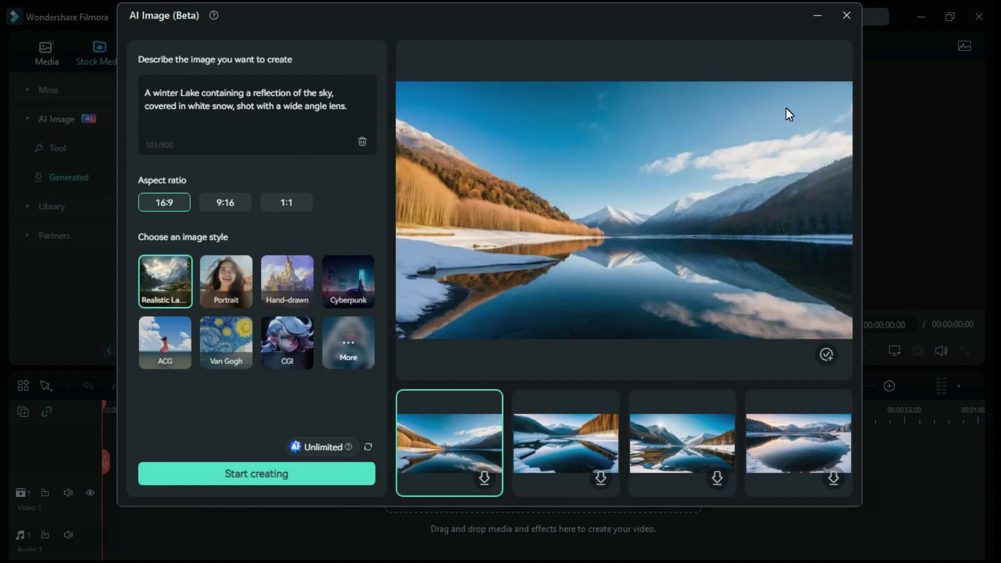
Step: Close the AI Image generator and add both downloaded winter lake images to the Video 1 track
left_click(847, 16)
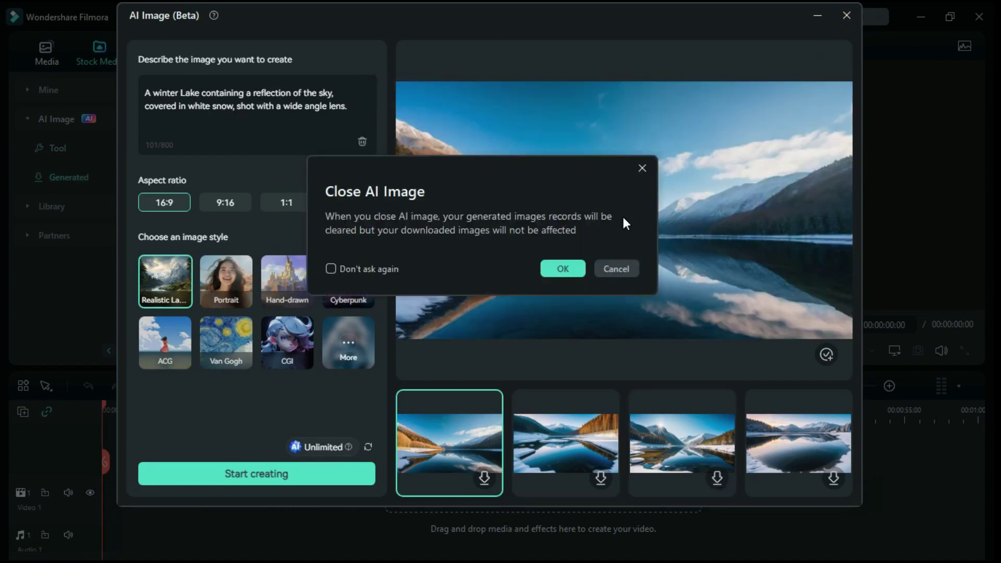
left_click(547, 268)
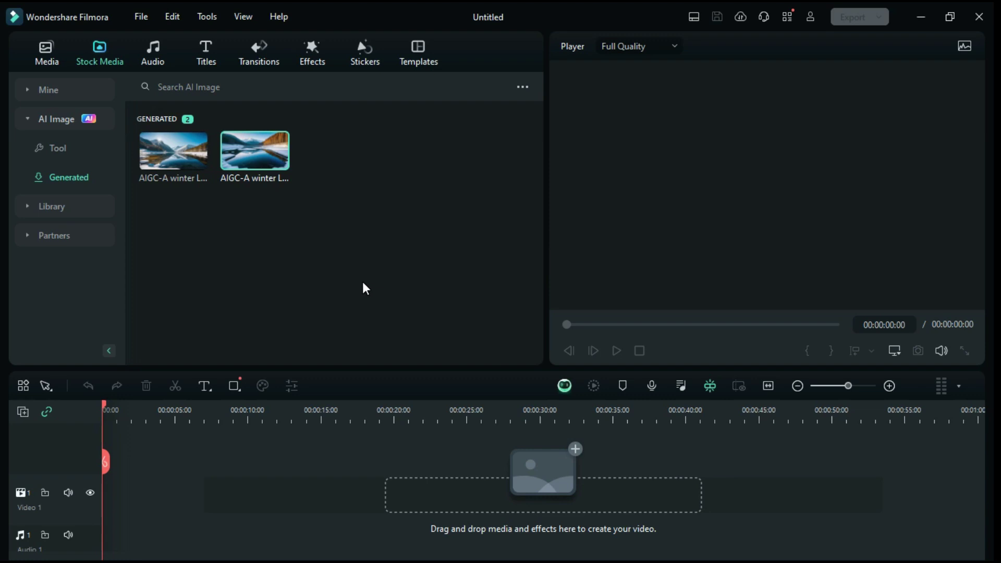
left_click(196, 159)
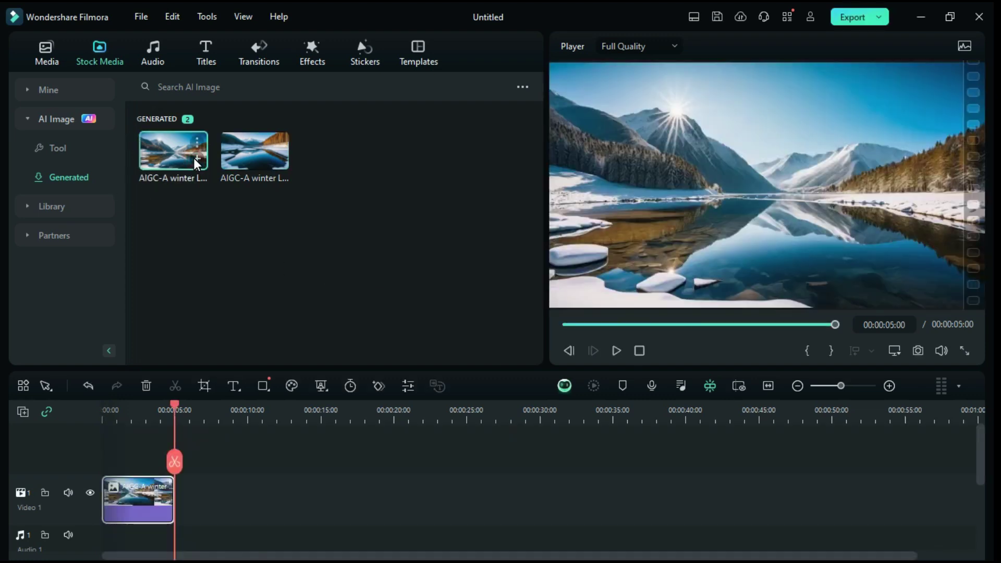
left_click(279, 159)
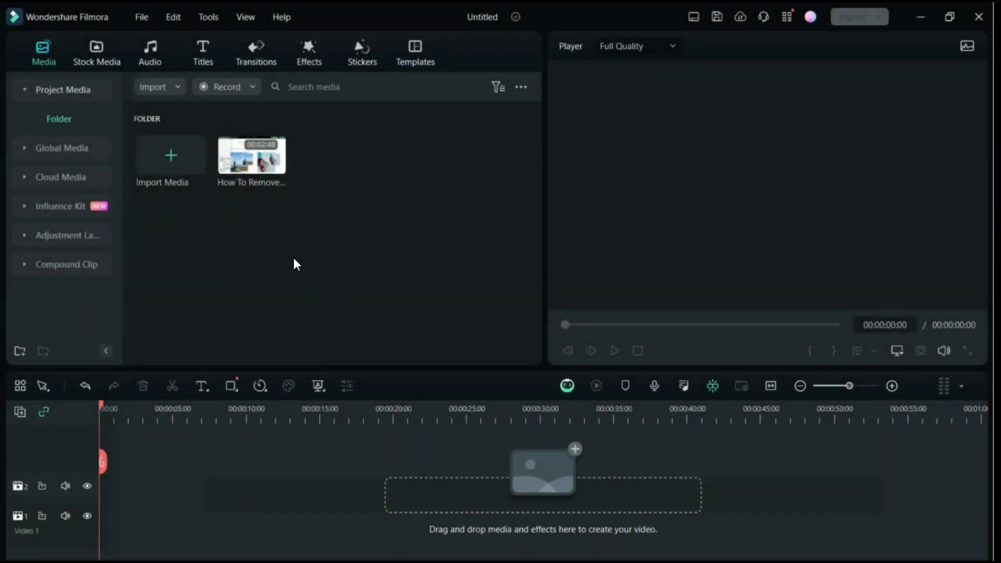
Step: Add the How To Remove video to the Video 1 track and return the playhead to the start
left_click(274, 162)
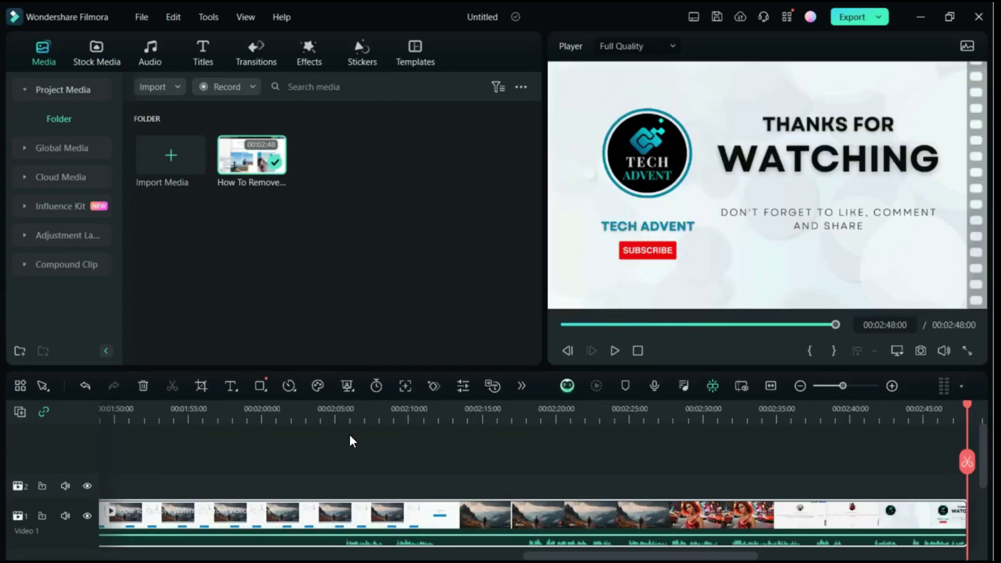
left_click(637, 350)
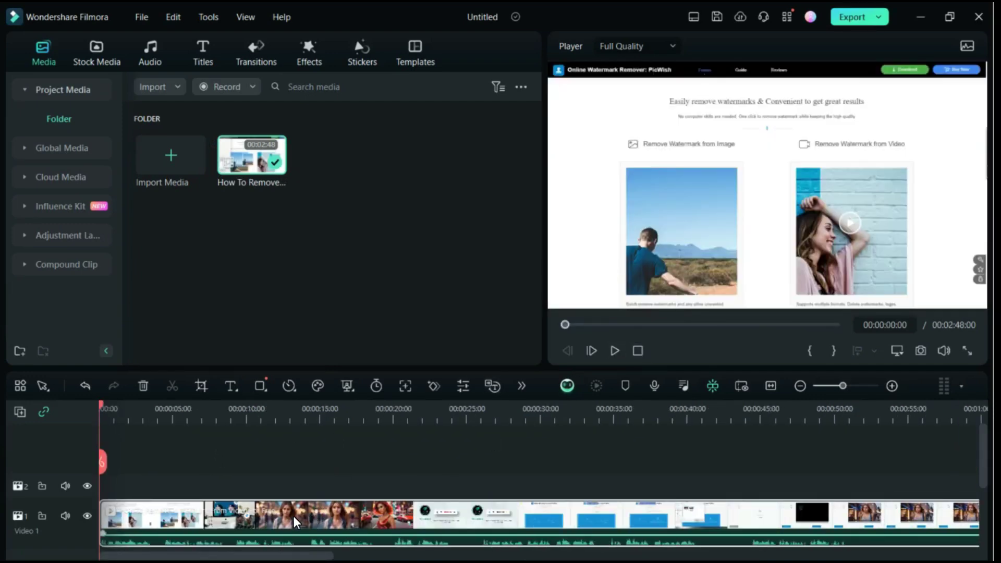
Step: Transcribe the How To Remove clip on the Video 1 track with AI Text Based Editing in English (US)
right_click(196, 513)
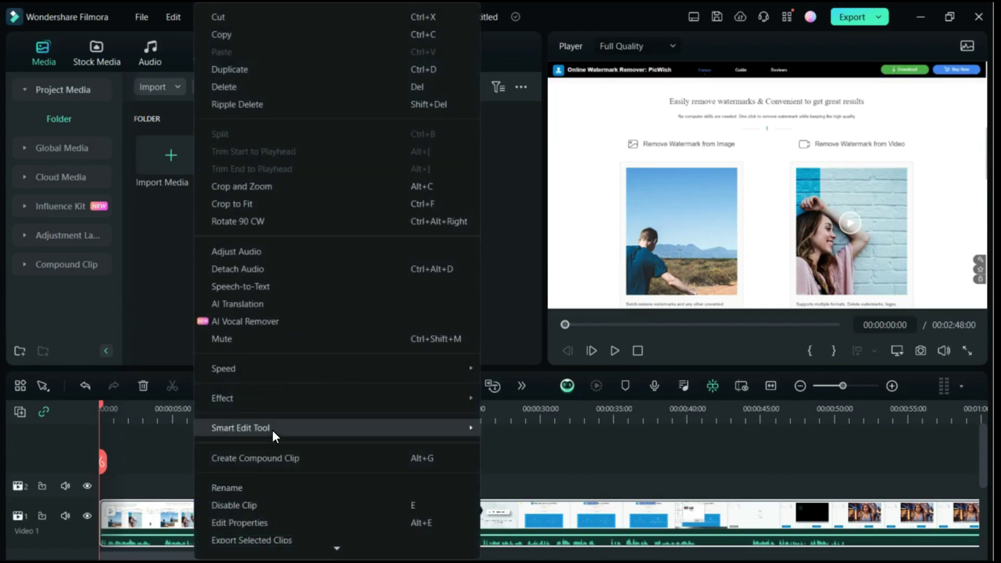
mouse_move(272, 428)
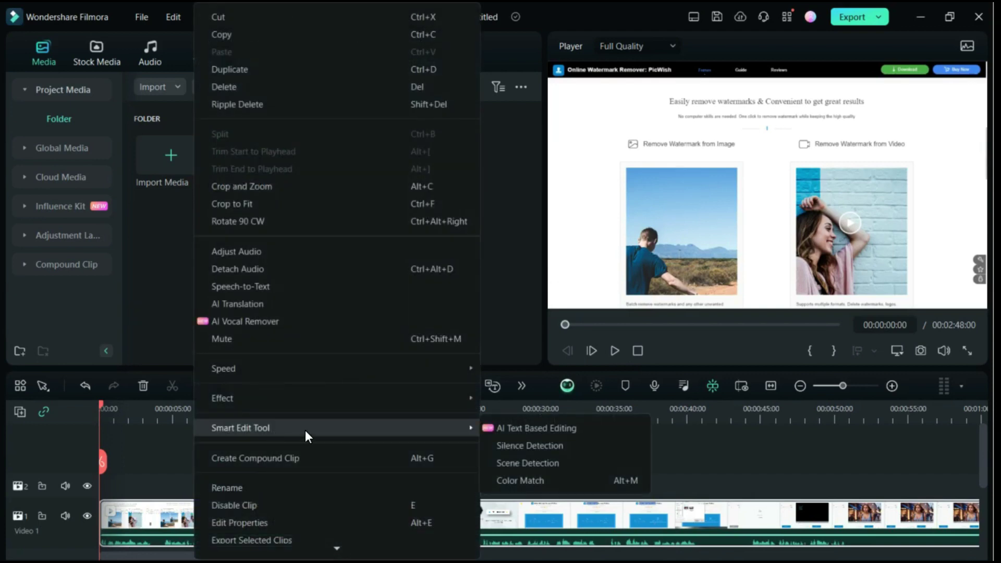
left_click(526, 431)
left_click(652, 244)
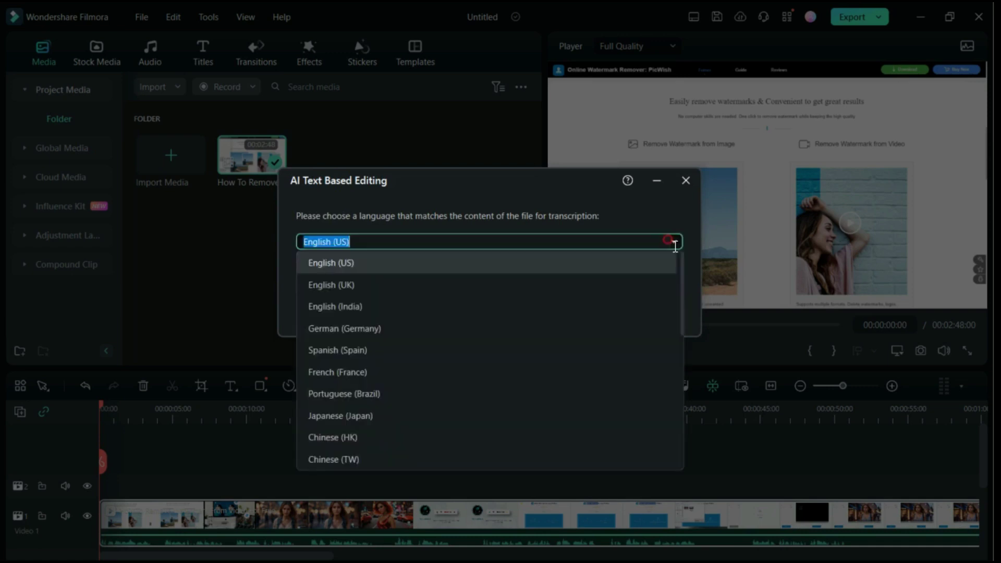
scroll(475, 313, "down", 10)
scroll(477, 358, "up", 10)
left_click(590, 239)
left_click(605, 311)
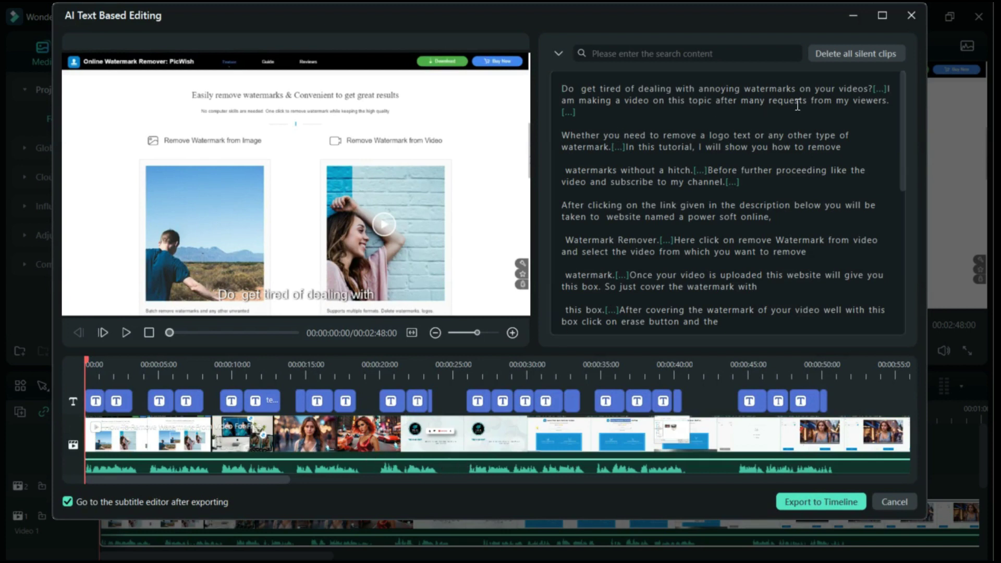
Step: Delete the transcript's opening sentence about annoying watermarks together with its trailing gap, and play back the shortened video
left_click_drag(889, 90, 573, 96)
right_click(608, 90)
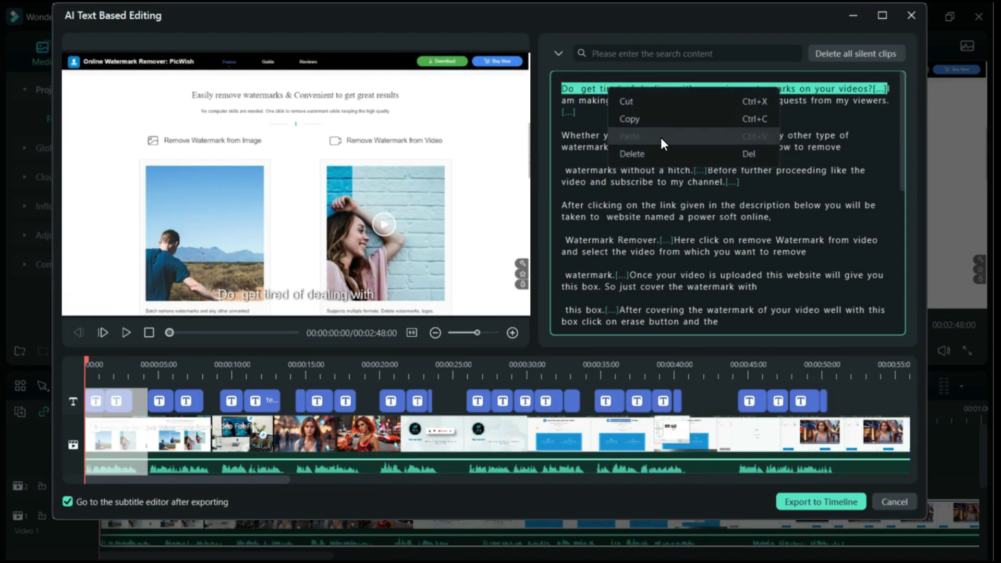
left_click(645, 151)
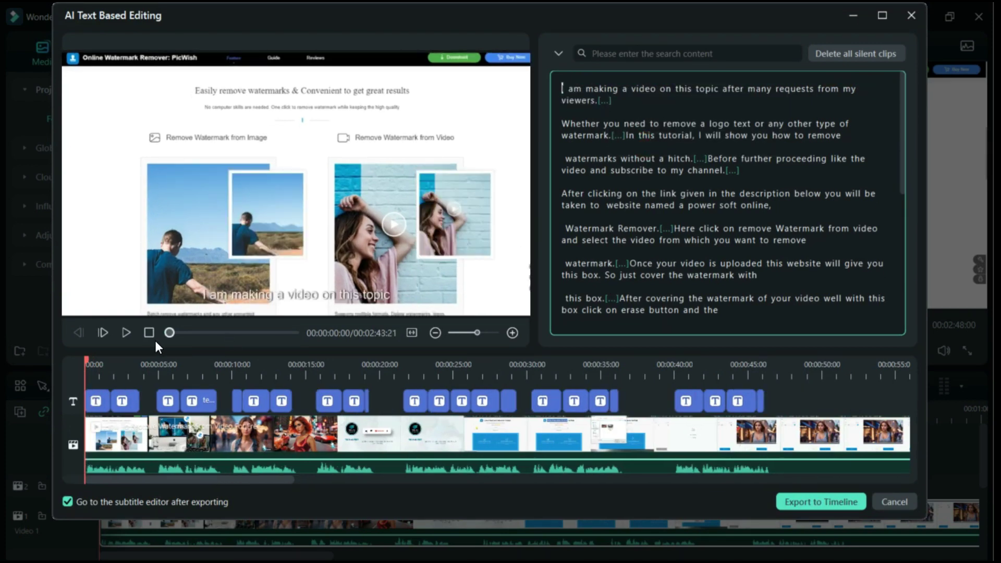
left_click(126, 332)
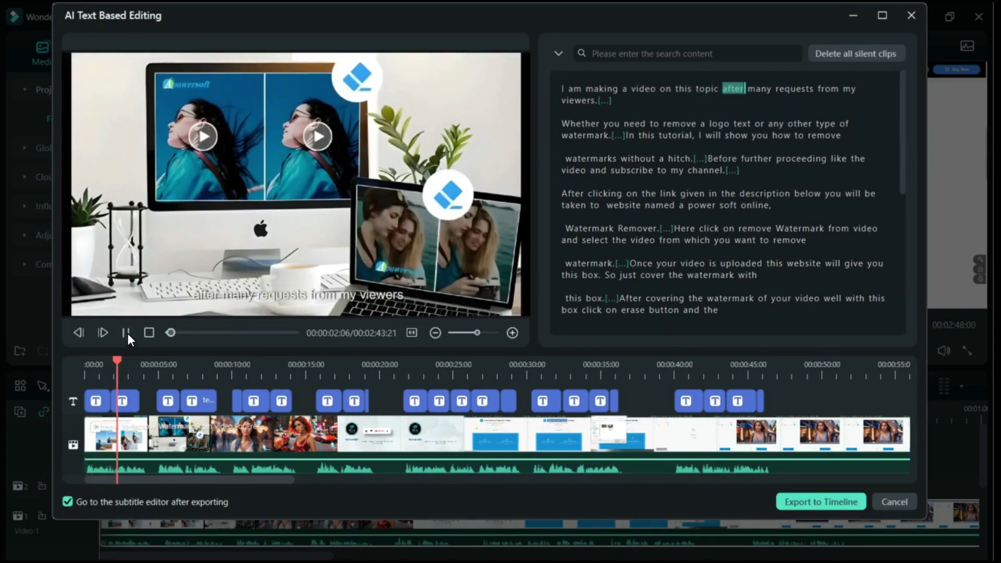
left_click(126, 332)
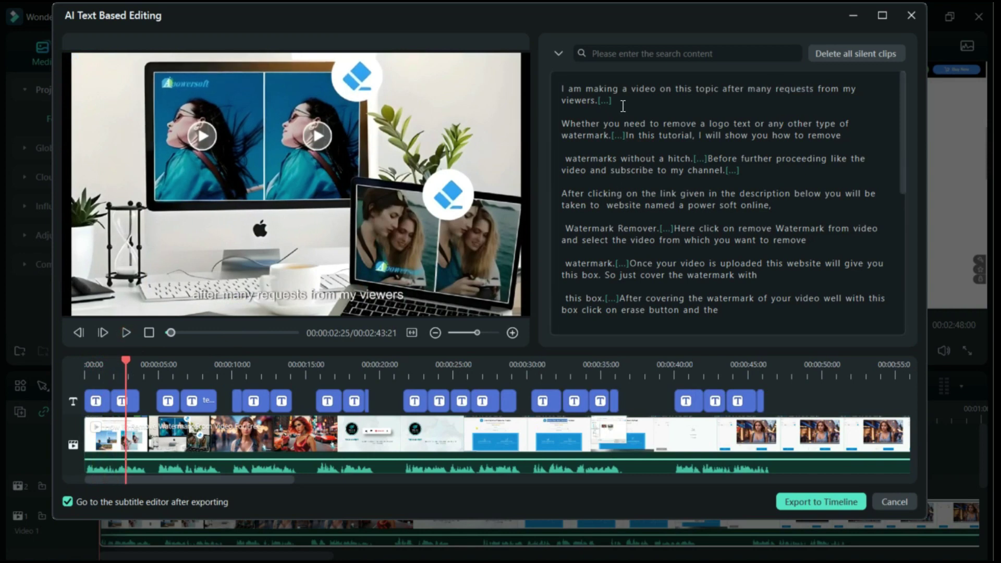
Step: Delete the silent gap after "viewers." in the transcript, followed by all remaining silent clips
left_click(608, 101)
right_click(601, 101)
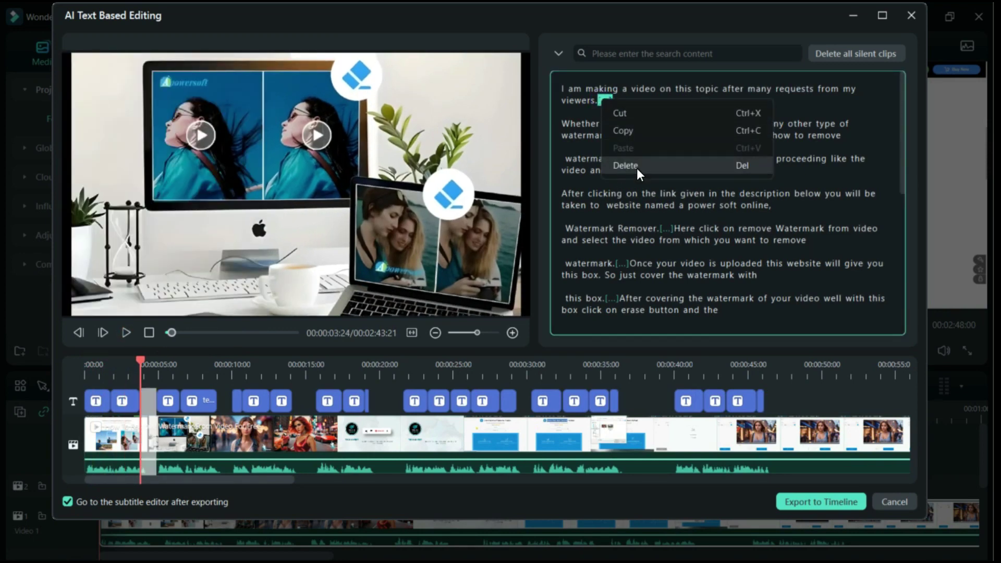
left_click(636, 167)
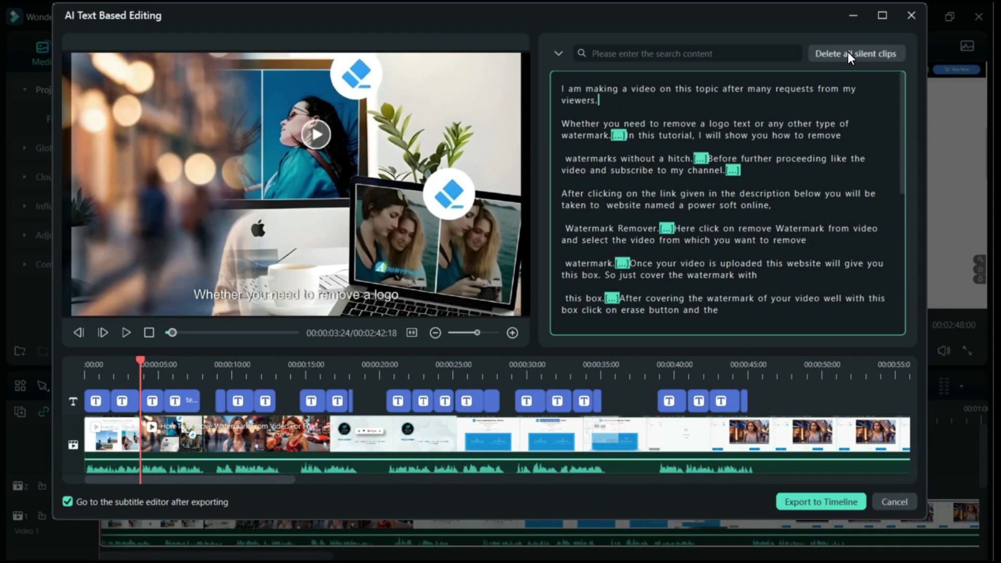
left_click(848, 53)
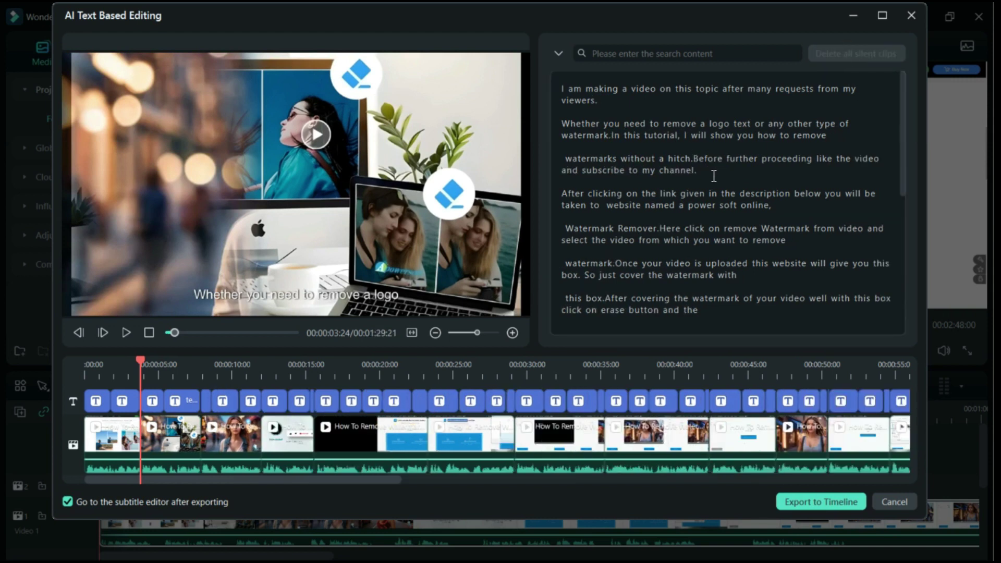
Step: Search the transcript for "watermark" and look through the matches
left_click(614, 59)
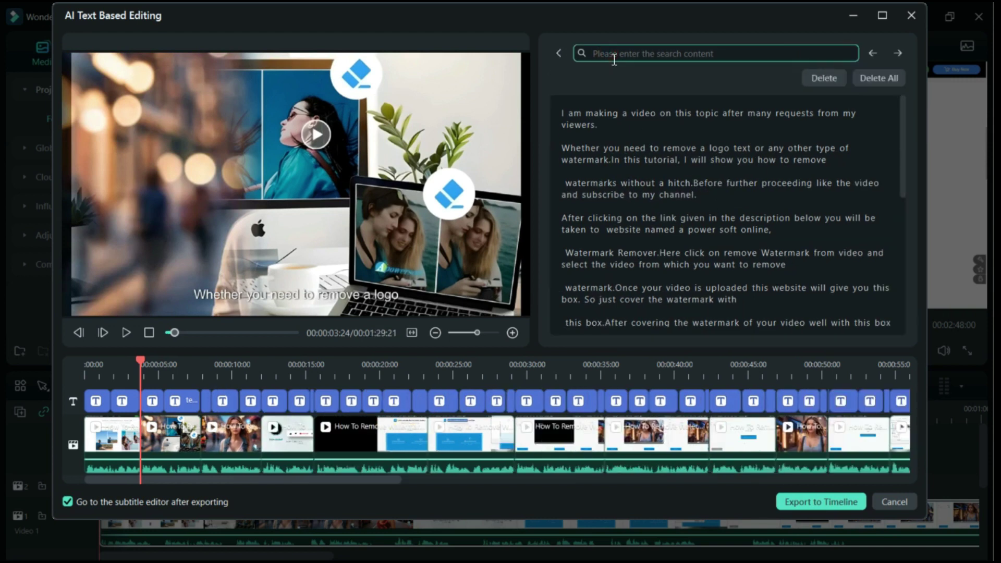
type("water")
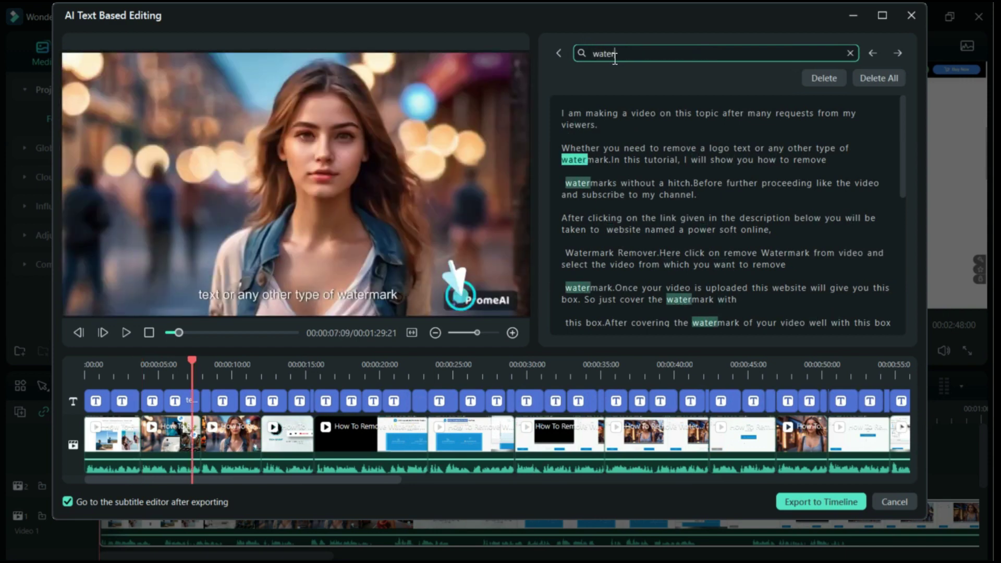
type("mark")
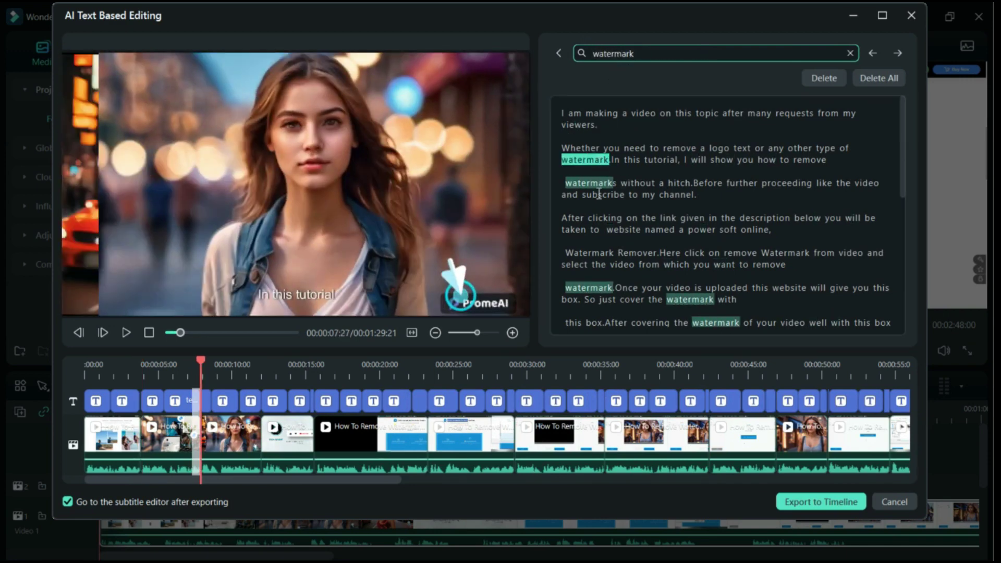
scroll(726, 259, "down", 3)
scroll(725, 251, "up", 3)
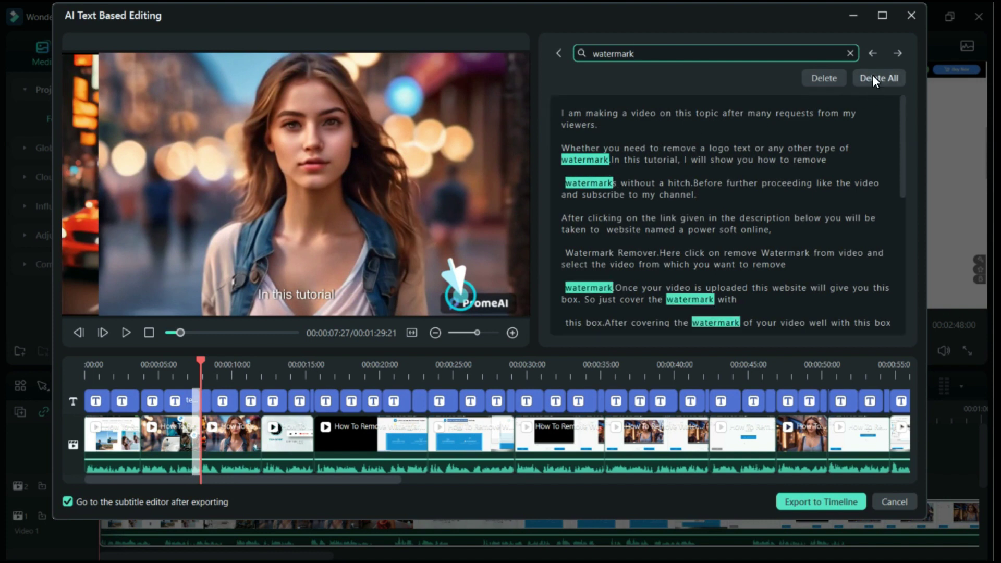
left_click(721, 229)
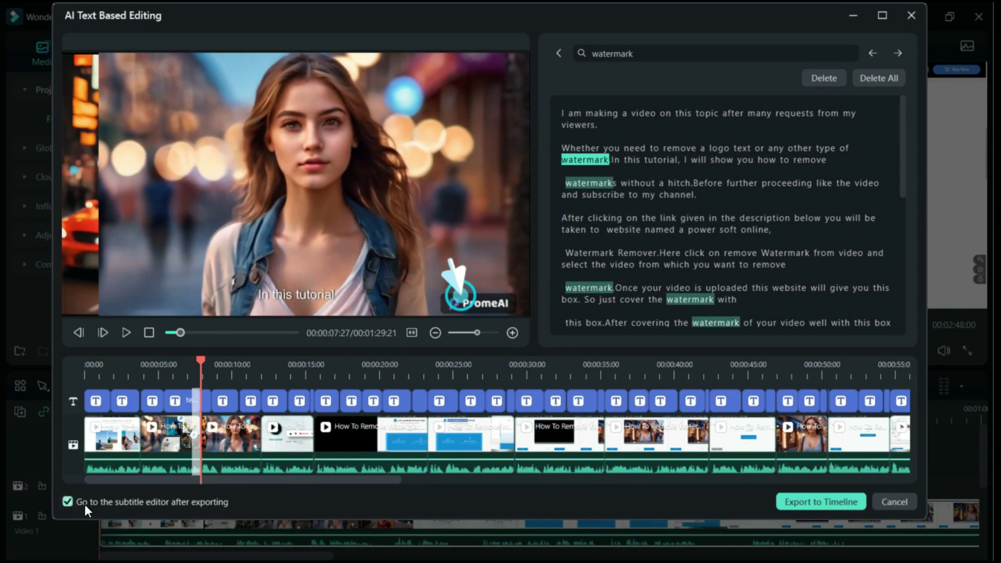
Step: Export the edit to the timeline with the subtitle editor, and replace "making" with "creating" in the first subtitle
left_click(817, 500)
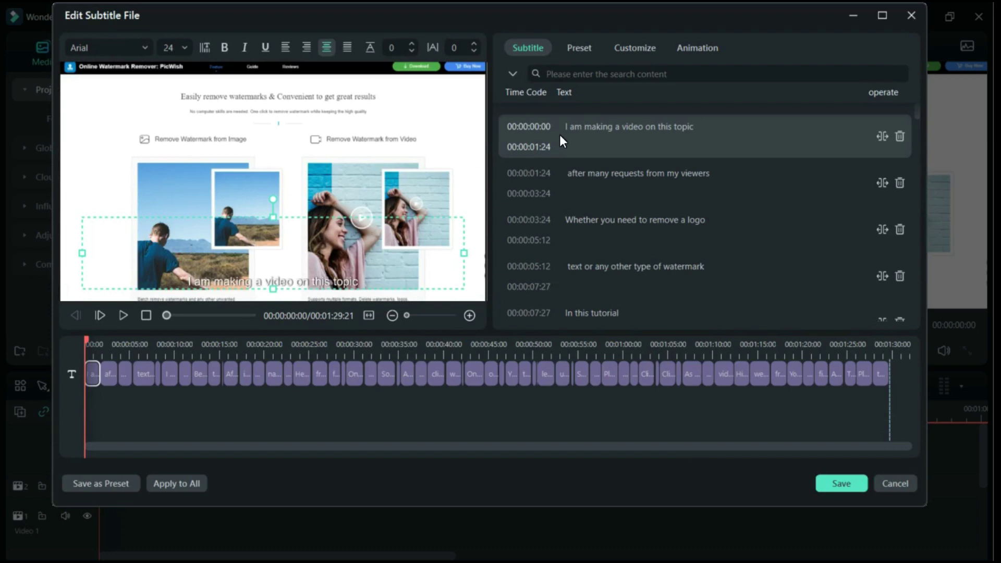
left_click_drag(613, 130, 597, 135)
type("creating")
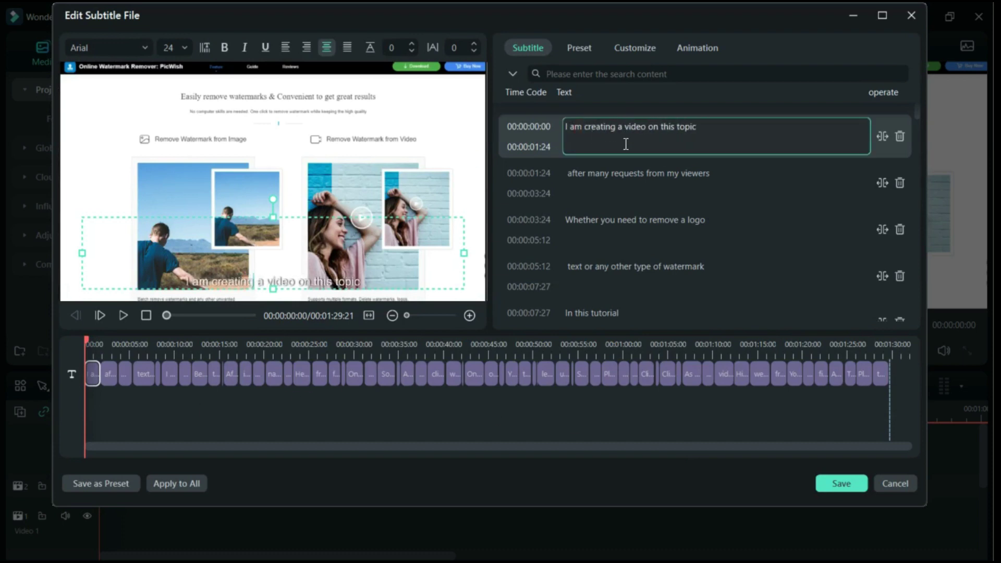
Step: Format the first subtitle in Arial Cursiva at size 36 with the plain yellow Basic preset
left_click(145, 48)
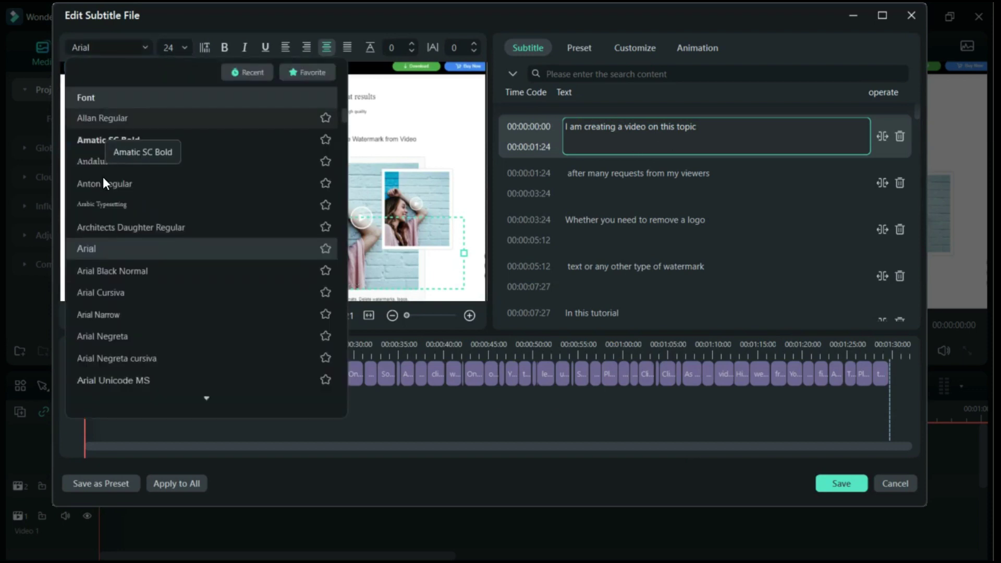
left_click(96, 293)
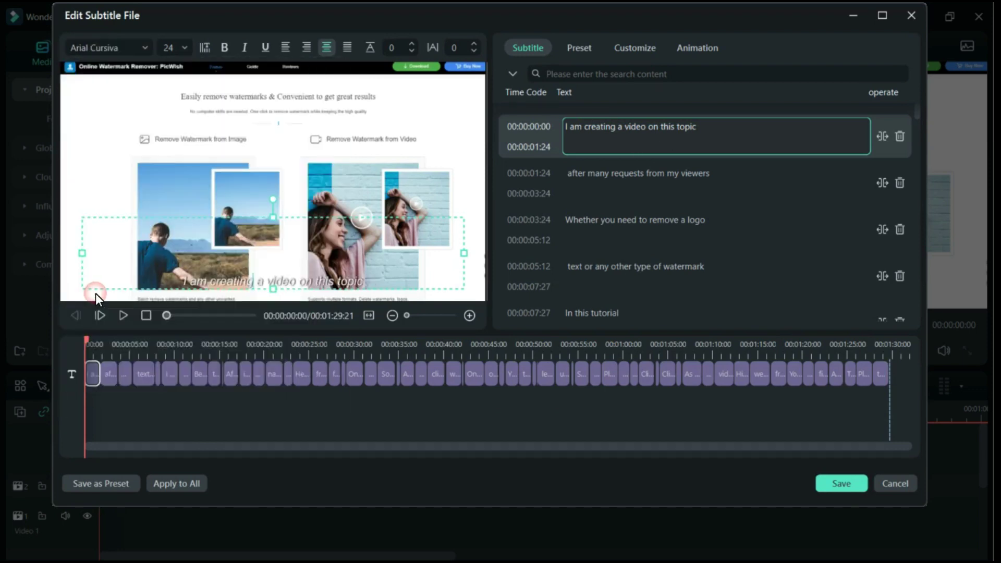
left_click(185, 46)
left_click(173, 150)
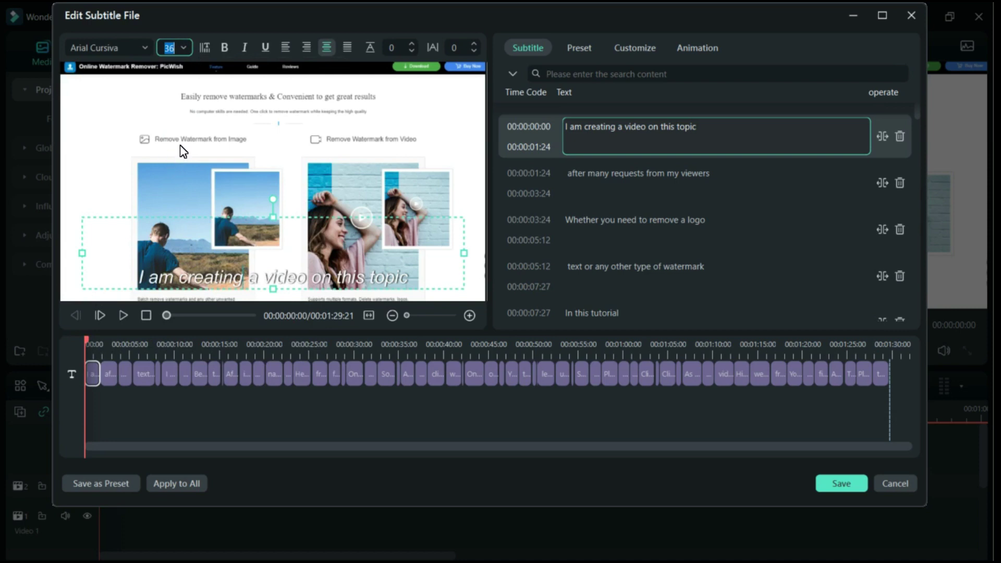
left_click(577, 49)
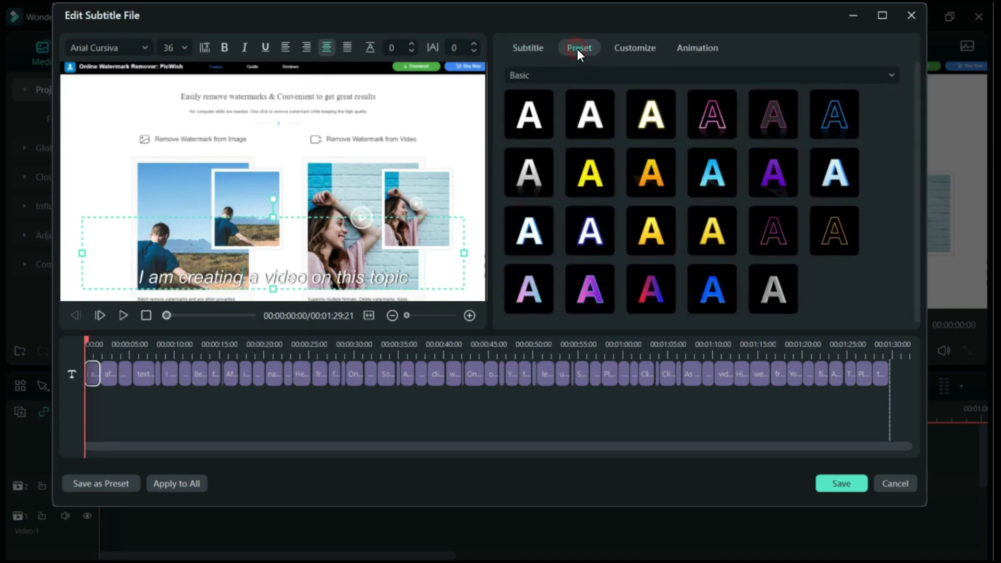
left_click(589, 168)
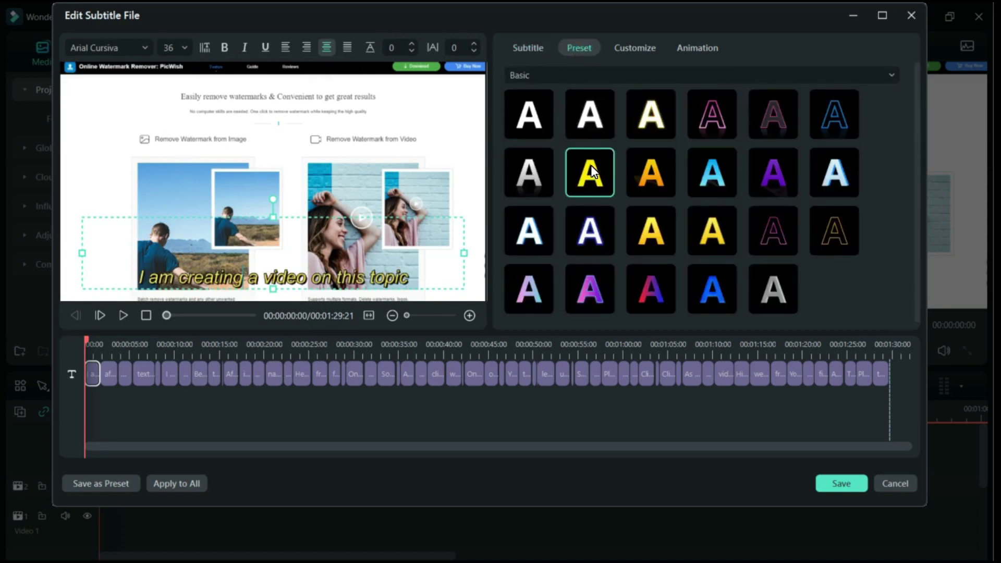
Step: Look over the subtitle customization and animation options, apply the style to all subtitles, and save the subtitle file
left_click(636, 48)
scroll(702, 214, "down", 1)
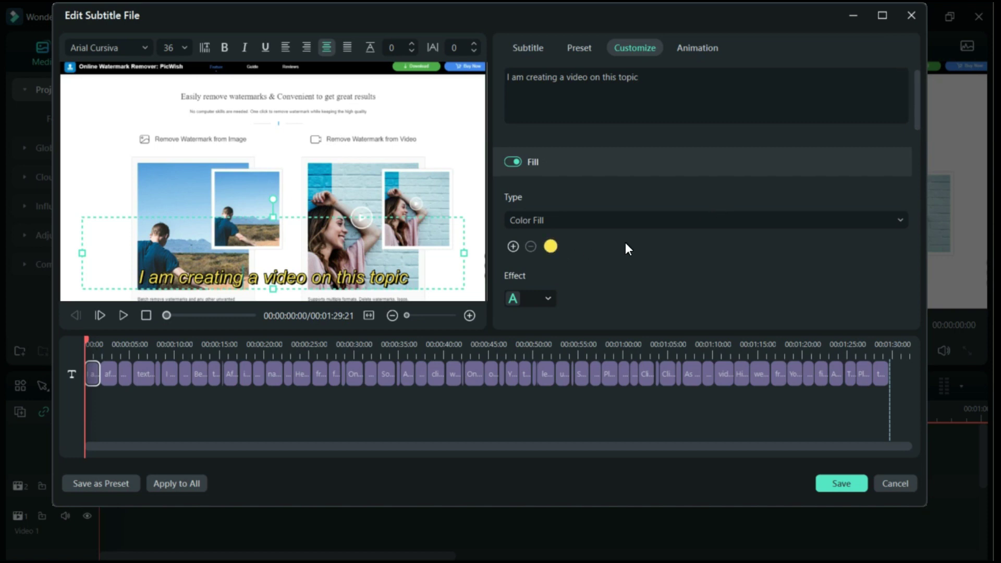
scroll(606, 273, "down", 6)
scroll(607, 270, "up", 7)
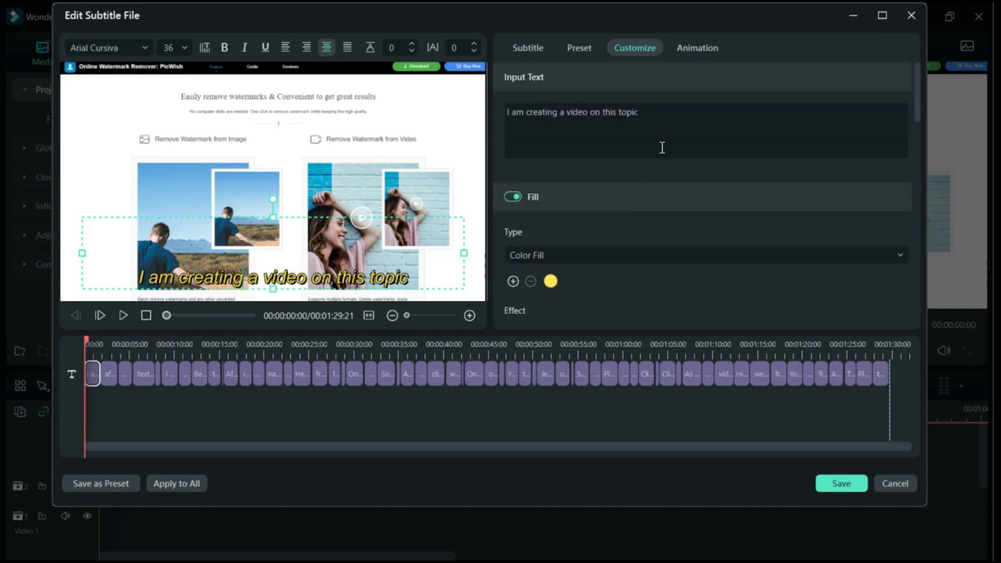
left_click(692, 48)
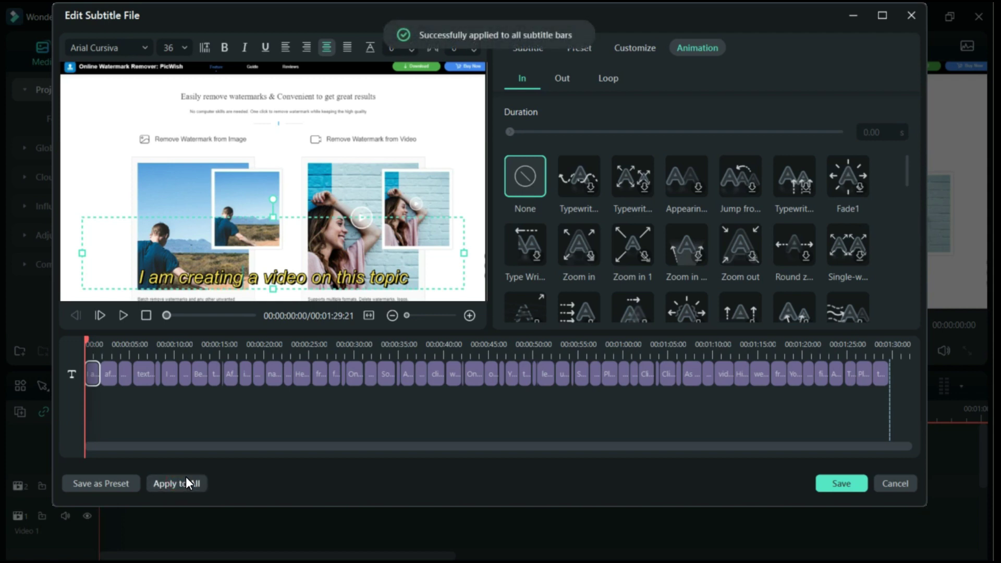
left_click(835, 484)
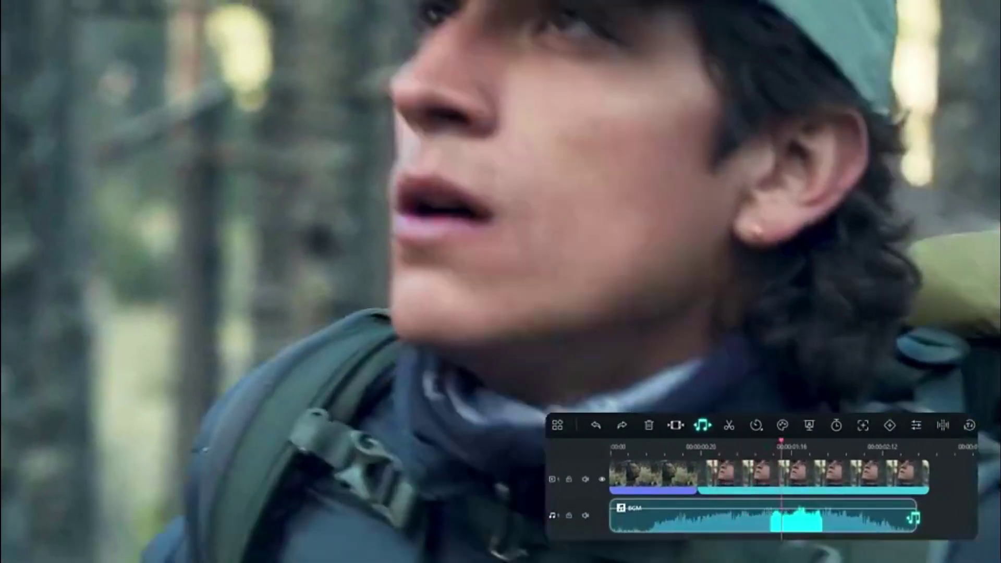
left_click_drag(891, 515, 926, 517)
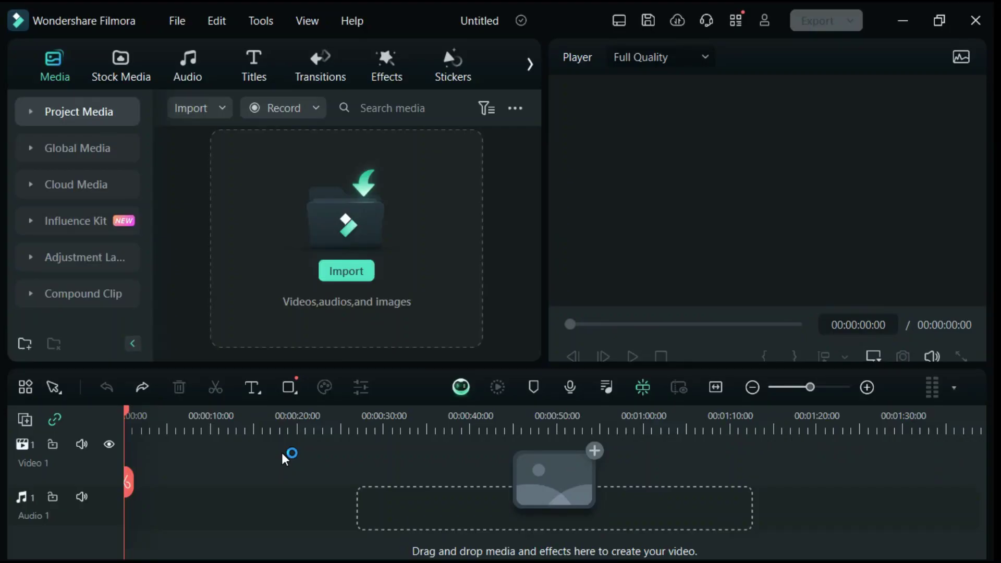
Step: Add the downloaded music "Everything Will be Better" to the start of the Audio 1 track
left_click(186, 64)
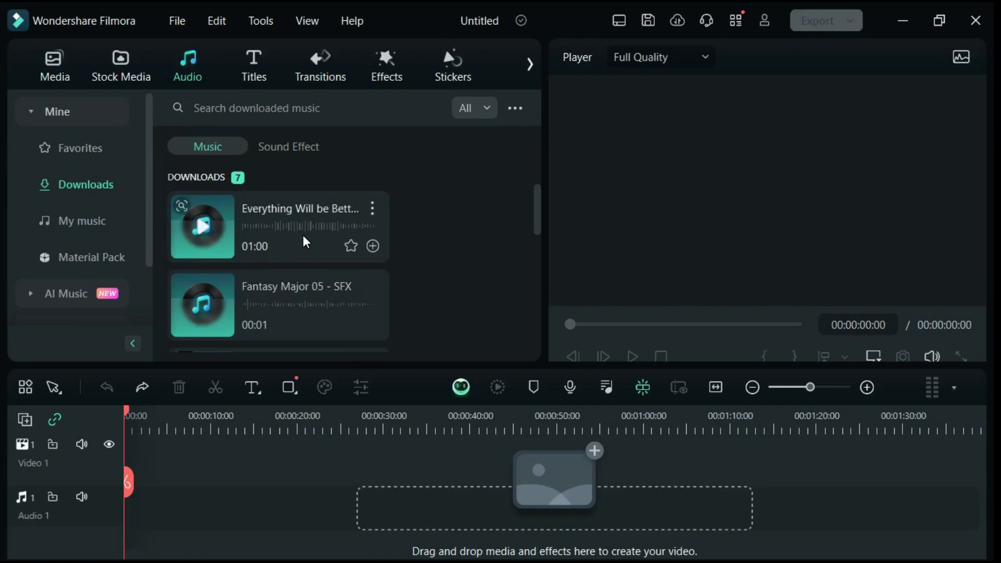
left_click_drag(304, 239, 137, 504)
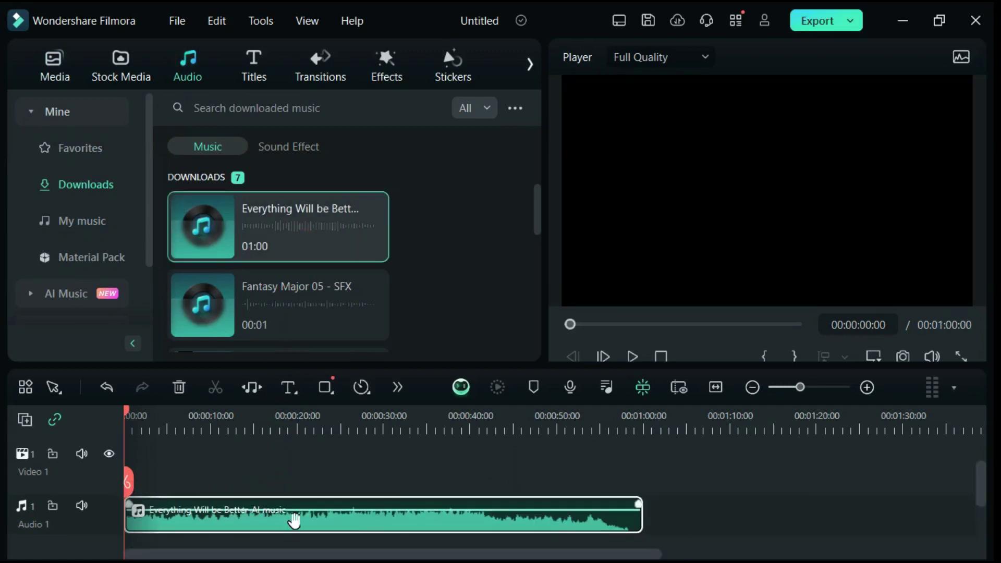
Step: Shorten the music clip on Audio 1 to about 11 seconds with Audio Stretch and play it from the start
left_click(252, 388)
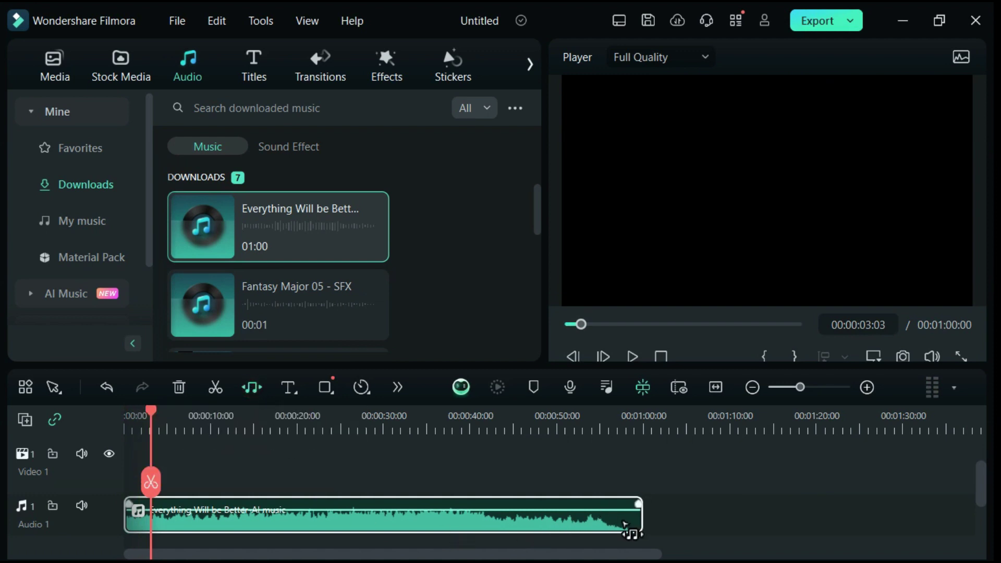
left_click_drag(652, 530, 224, 531)
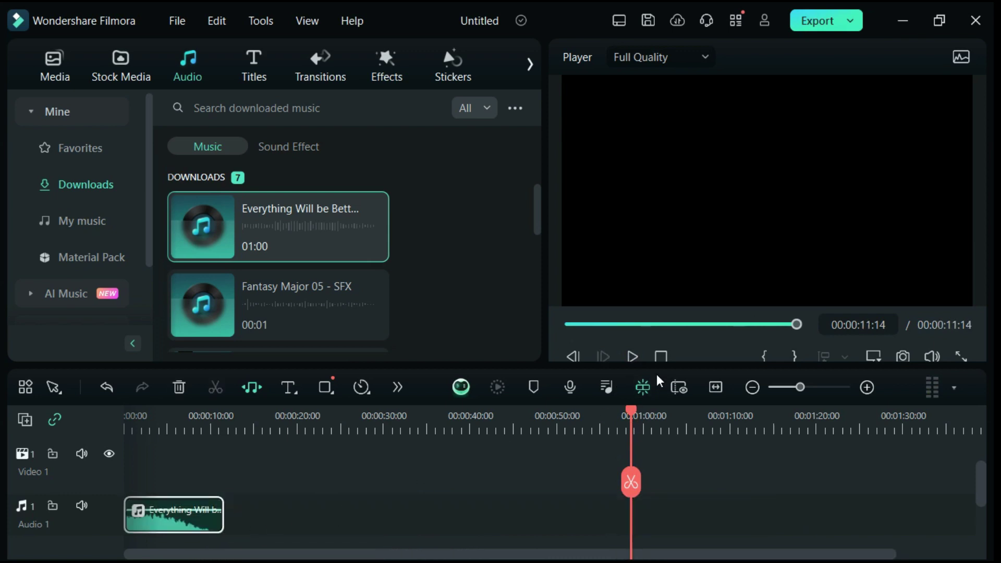
left_click(662, 359)
left_click(633, 357)
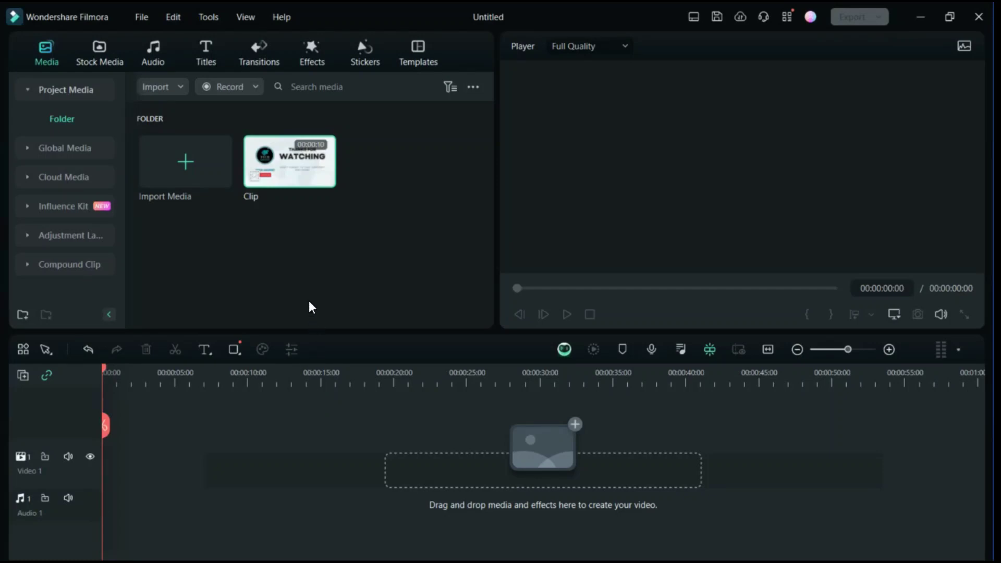
Step: Add the video named Clip to the start of the Video 1 track and play it back
left_click(325, 177)
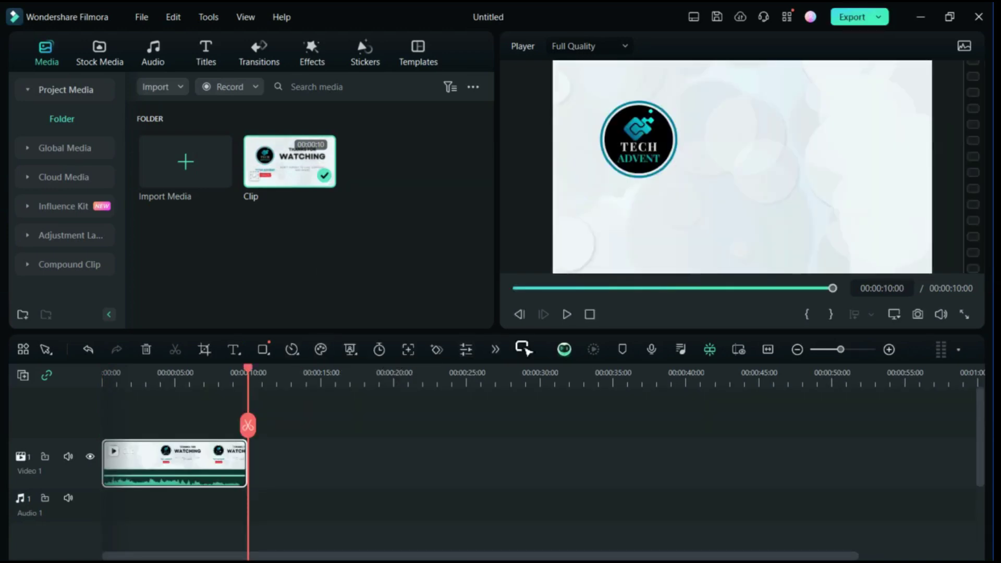
left_click(566, 314)
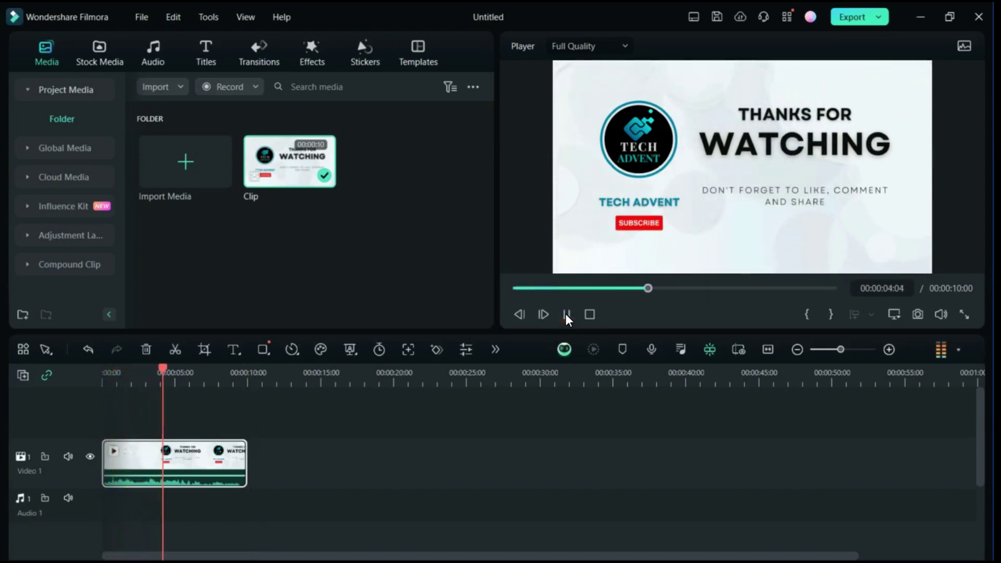
Step: Pause playback and separate the voice and background audio of the clip on Video 1 with AI Vocal Remover
left_click(567, 315)
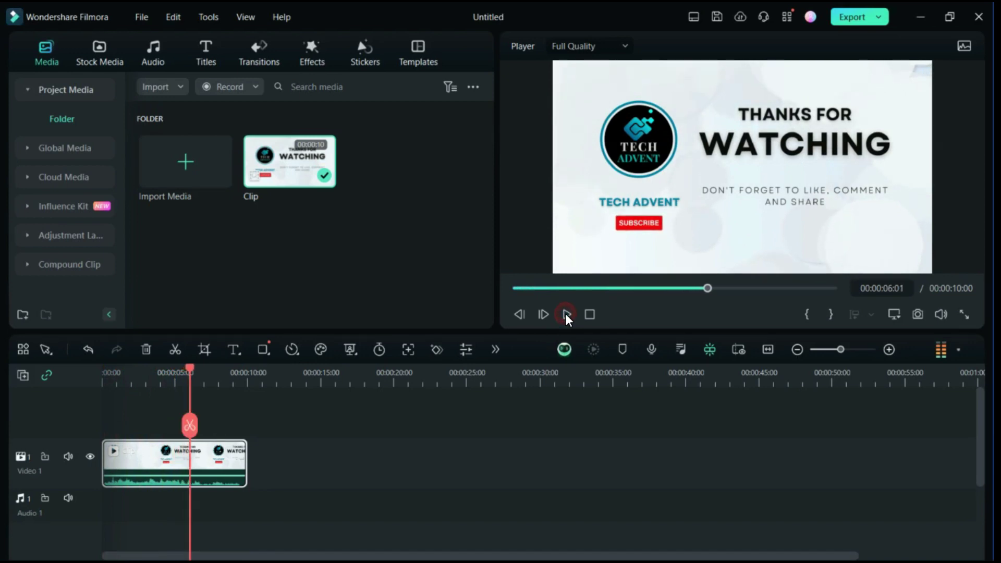
left_click_drag(197, 375, 115, 373)
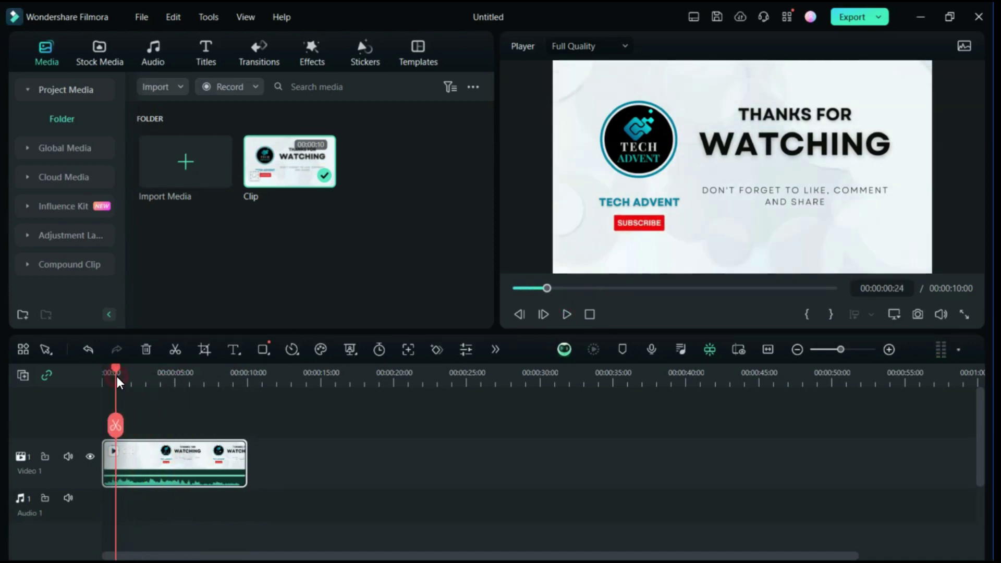
right_click(180, 458)
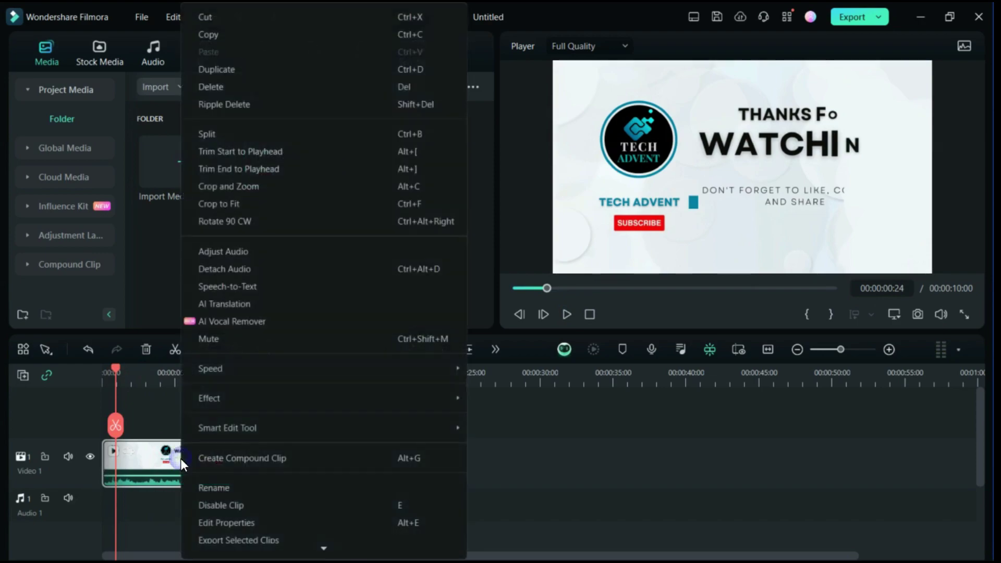
left_click(225, 322)
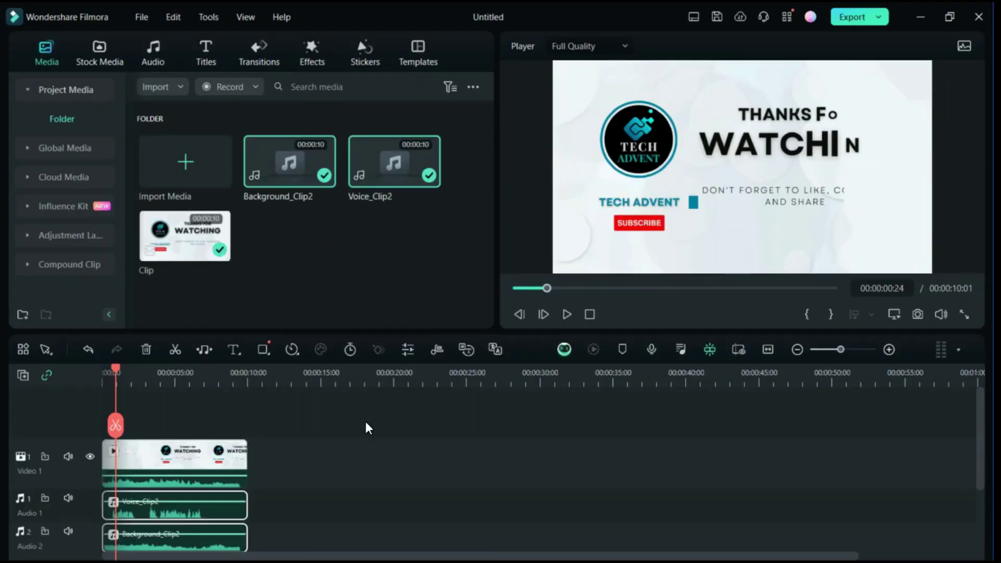
Step: Mute the Video 1 clip and Background_Clip2 on Audio 2, and play the timeline from the start to hear only the voice
scroll(331, 469, "down", 1)
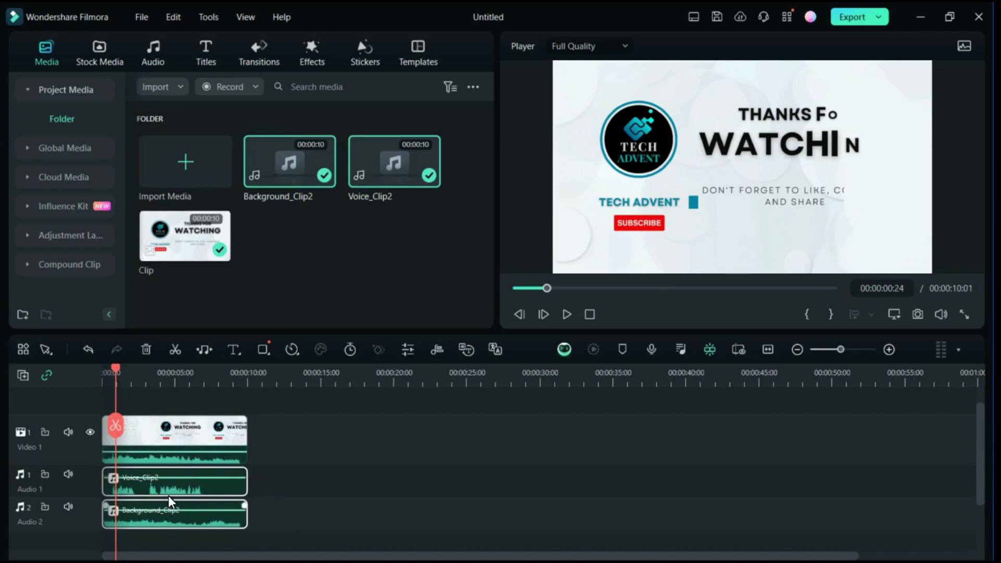
right_click(167, 434)
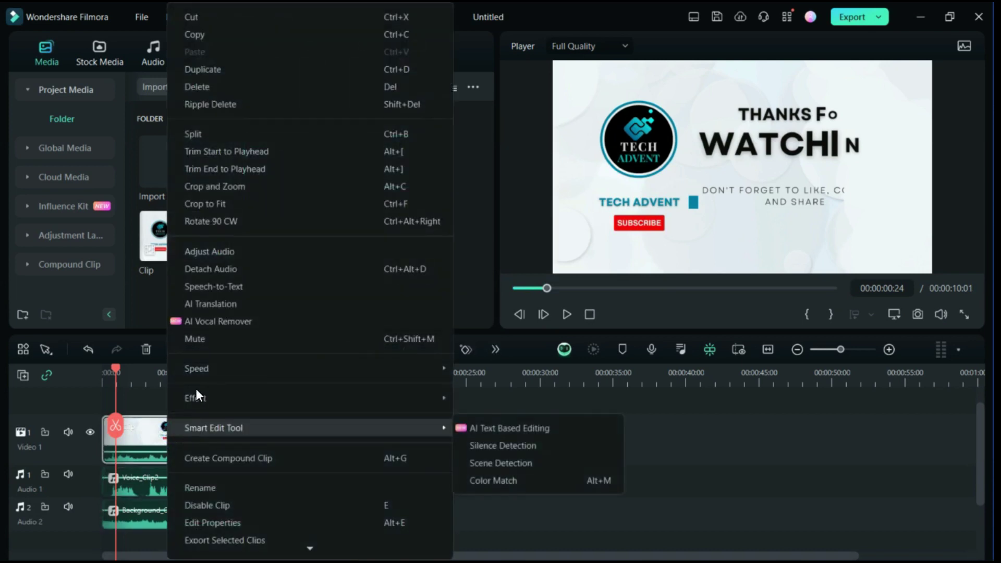
left_click(202, 340)
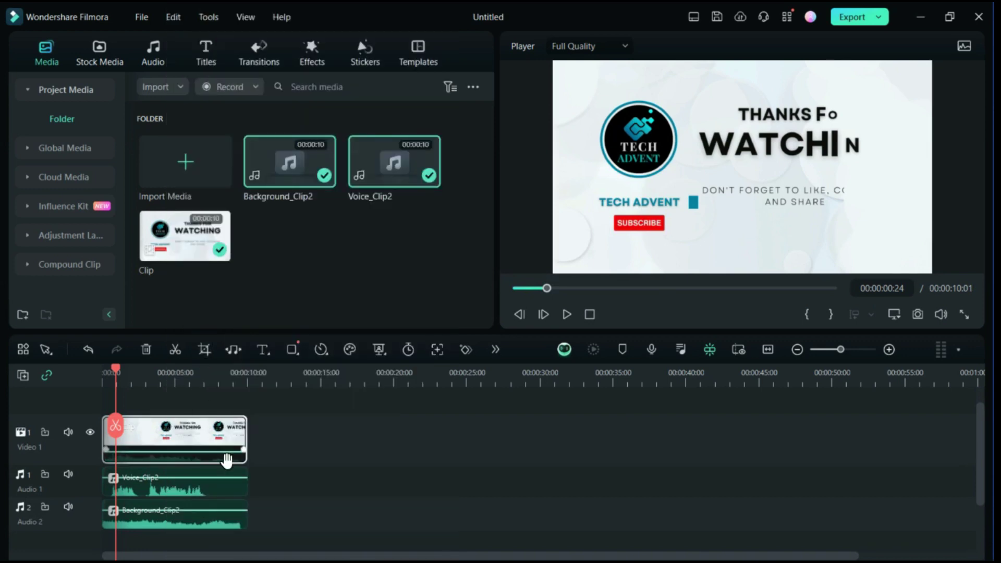
left_click(178, 517)
right_click(177, 515)
left_click(208, 286)
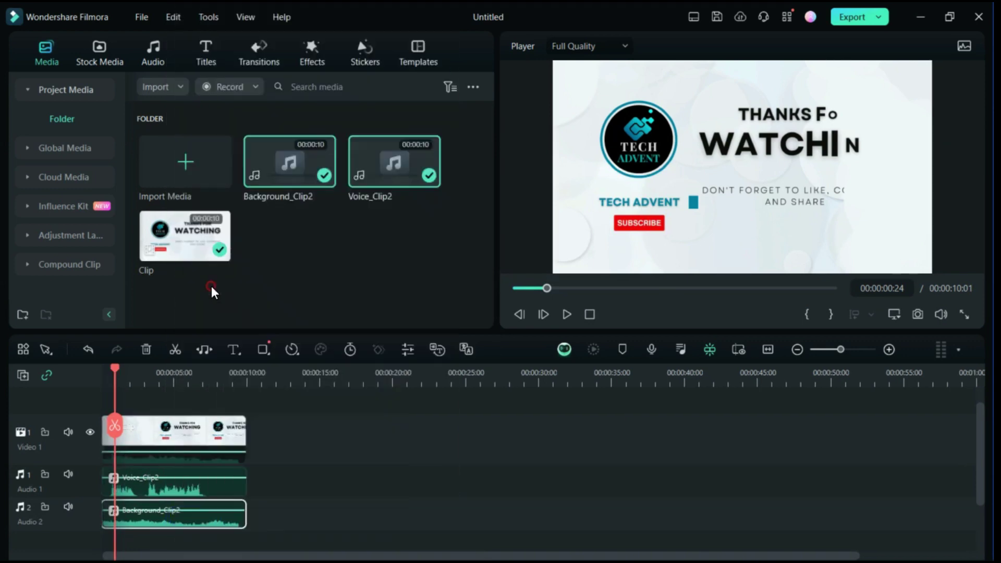
left_click(105, 373)
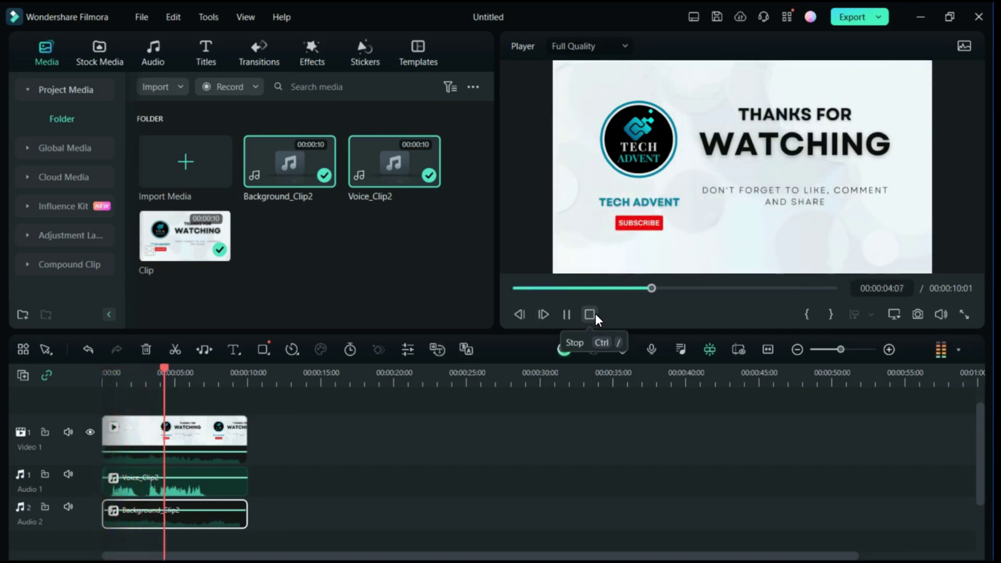
left_click(566, 316)
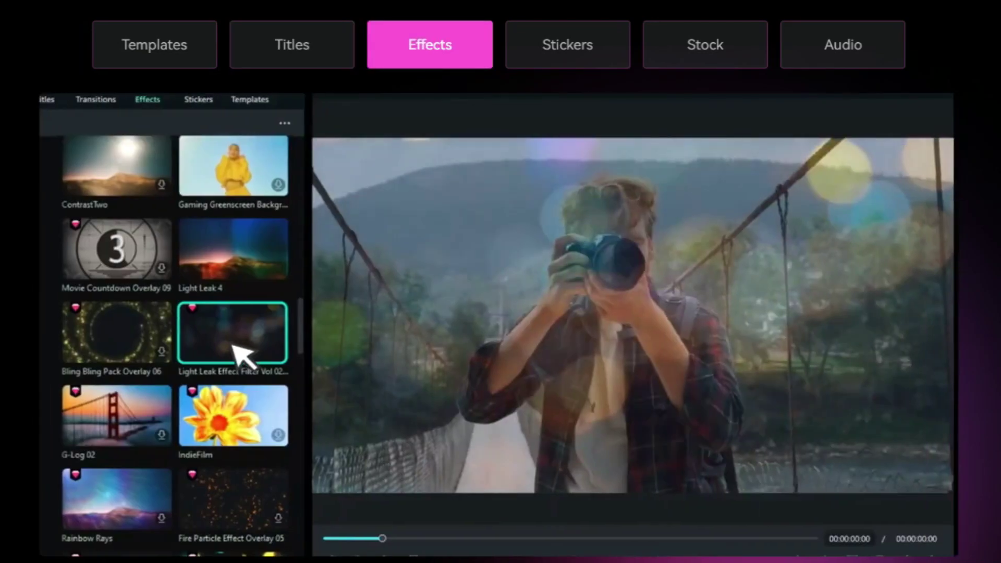
Step: Browse the effects and stock libraries, previewing Movie Colors Pack ACTION, BCC Rays Textured and a stock image of a person above the clouds
scroll(229, 386, "down", 5)
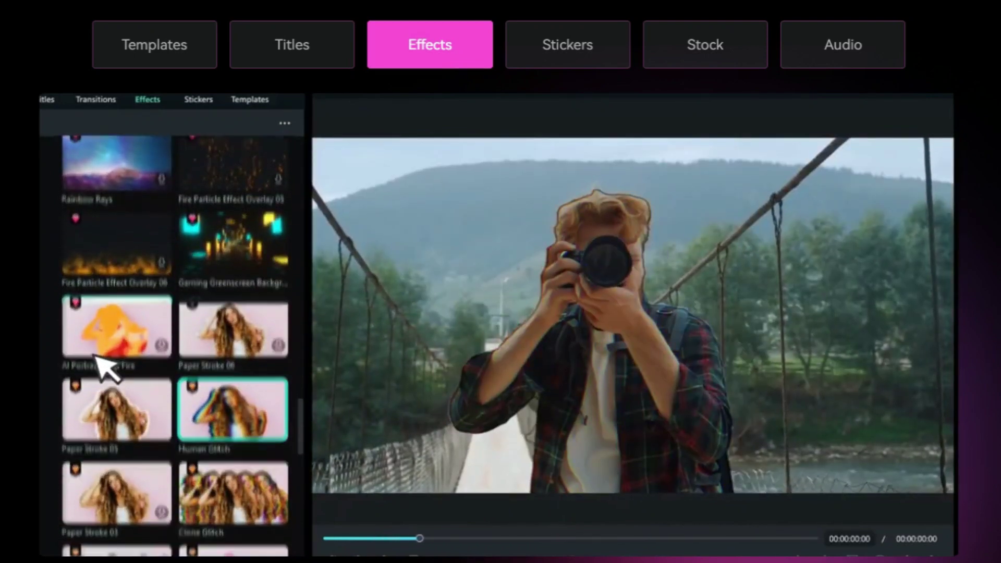
scroll(108, 346, "down", 10)
left_click(232, 399)
scroll(134, 472, "down", 4)
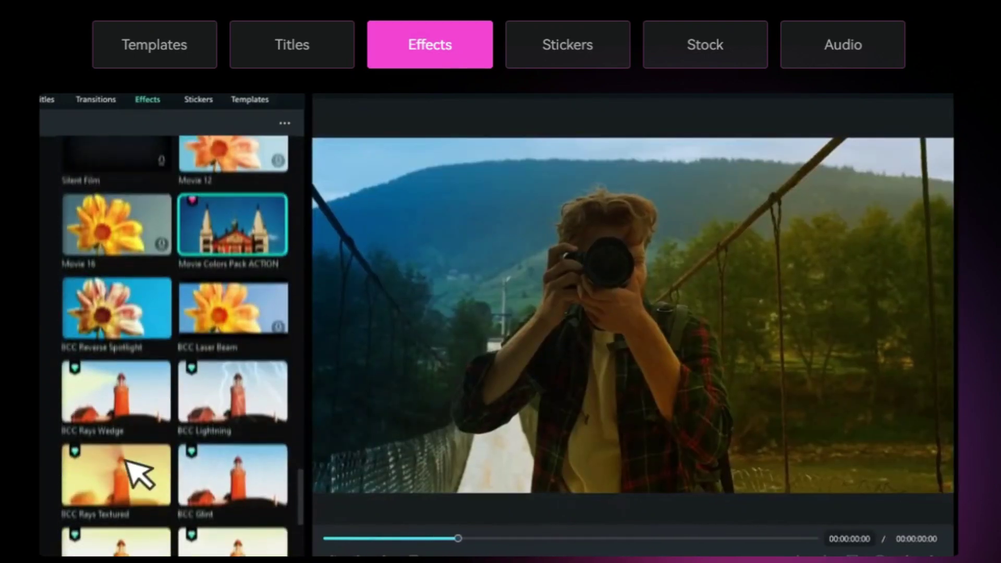
left_click(127, 472)
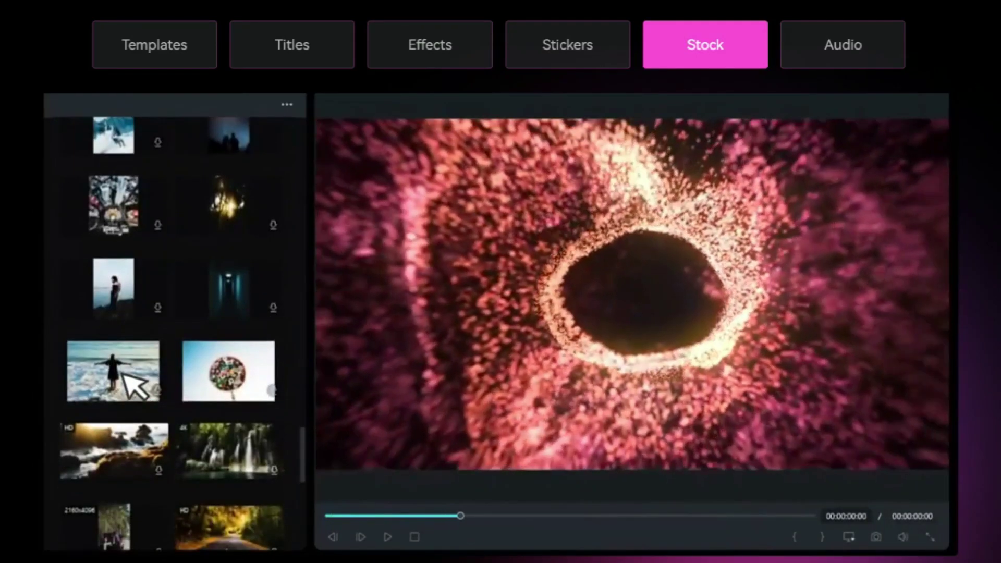
left_click(134, 378)
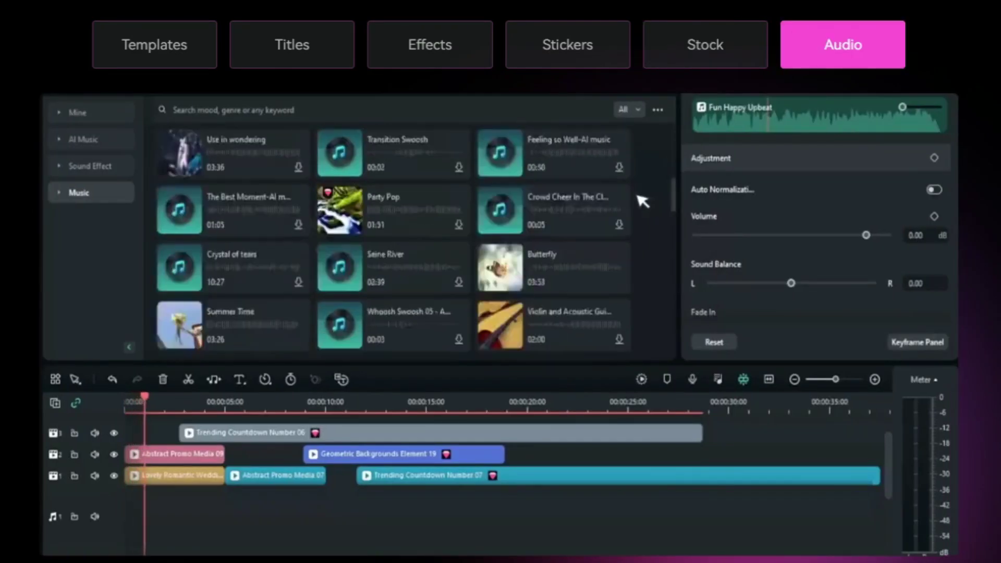
Step: Find the music "Fun Happy Upbeat" in the audio library and add it to the start of the Audio 1 track
scroll(630, 202, "down", 5)
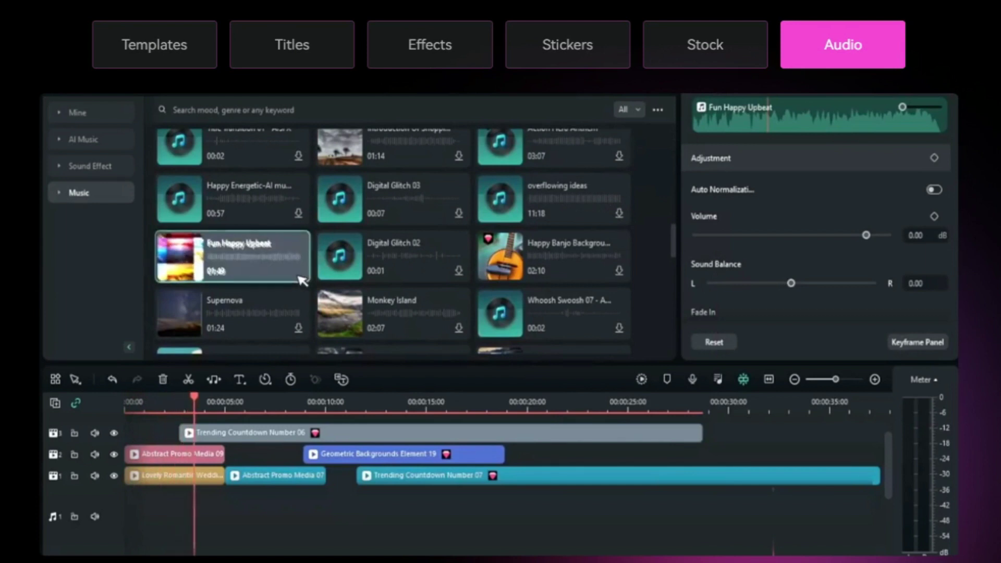
left_click_drag(303, 281, 251, 532)
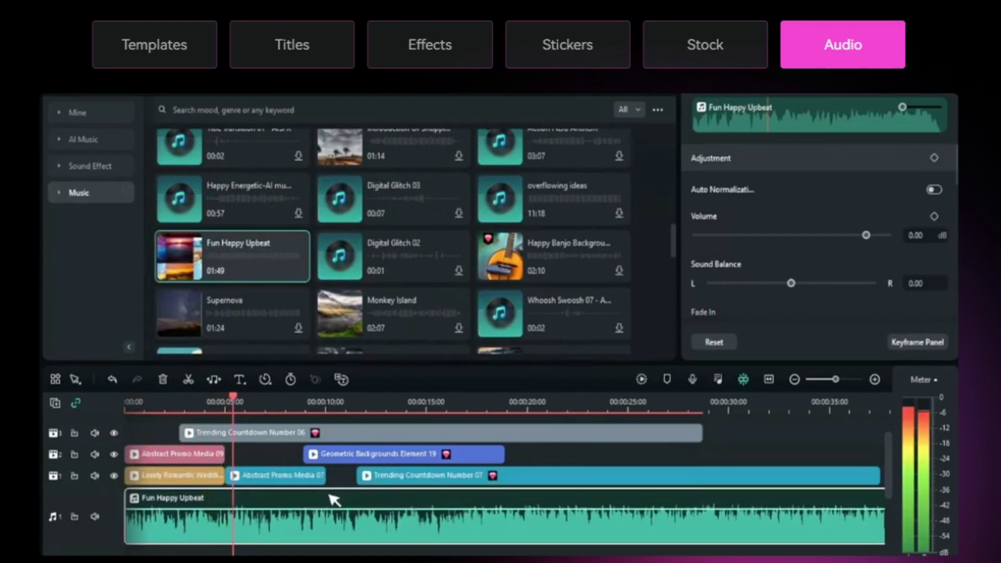